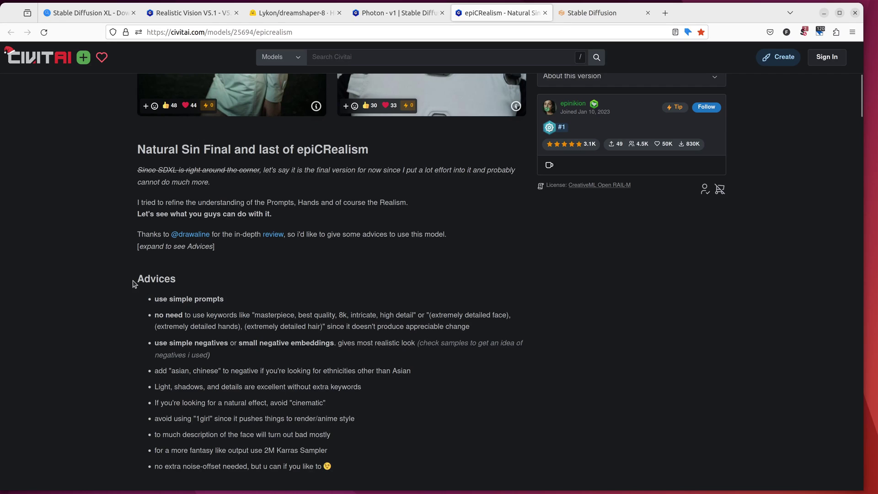
Step: Download the SafeTensor file of the epiCRealism Natural Sin RC1 VAE checkpoint after reading the model's usage advice
scroll(325, 290, "down", 2)
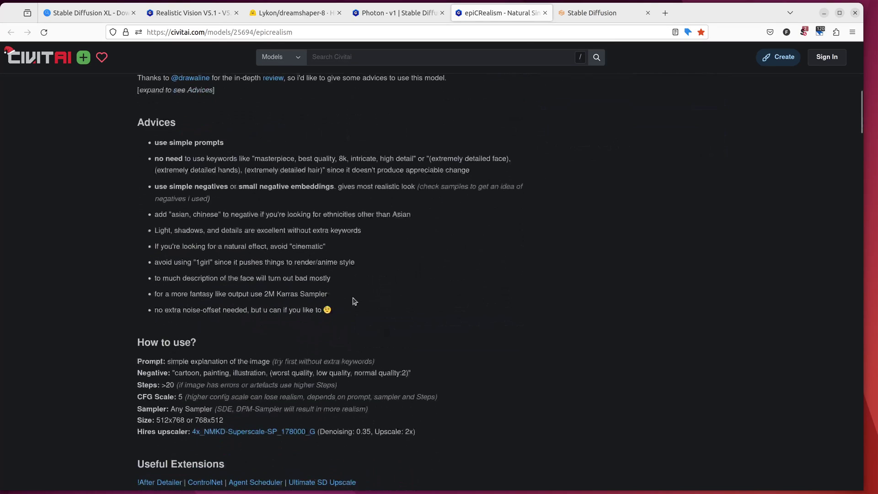
scroll(436, 287, "up", 6)
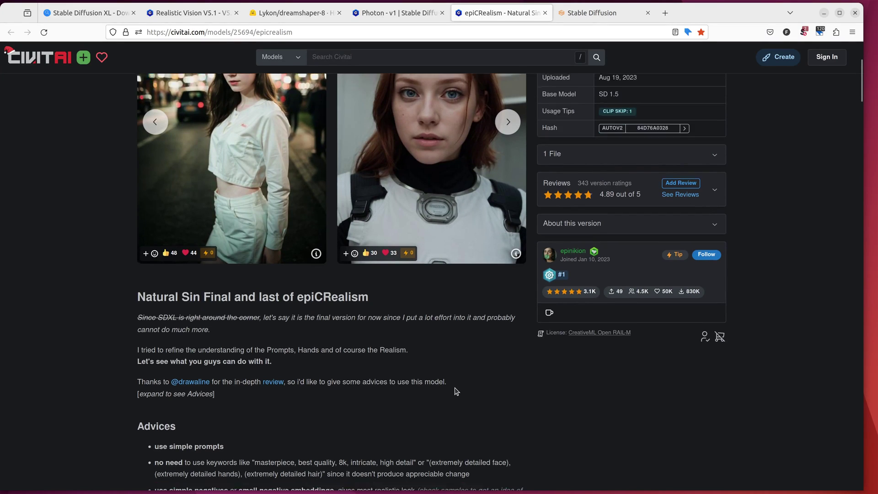
scroll(455, 391, "down", 3)
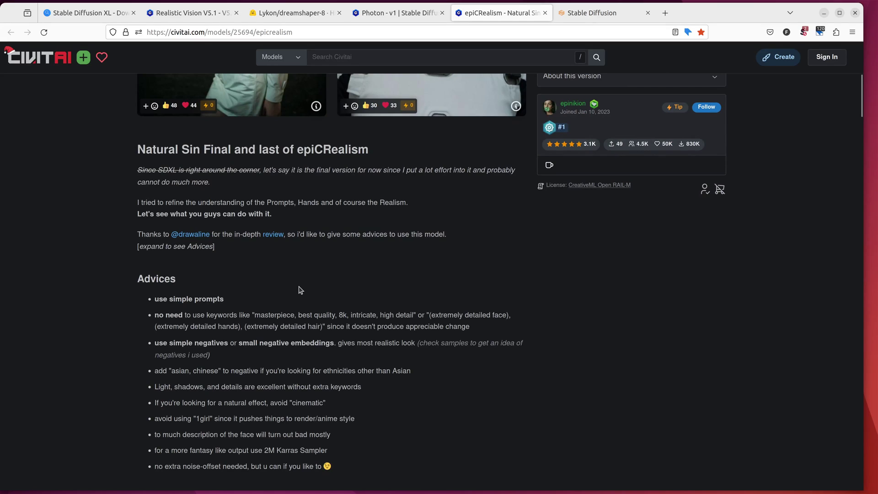
scroll(301, 289, "down", 5)
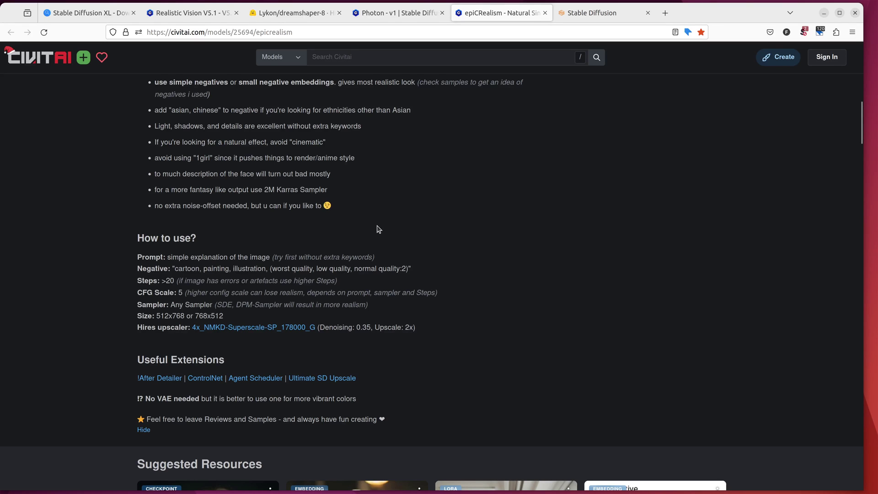
scroll(379, 229, "up", 15)
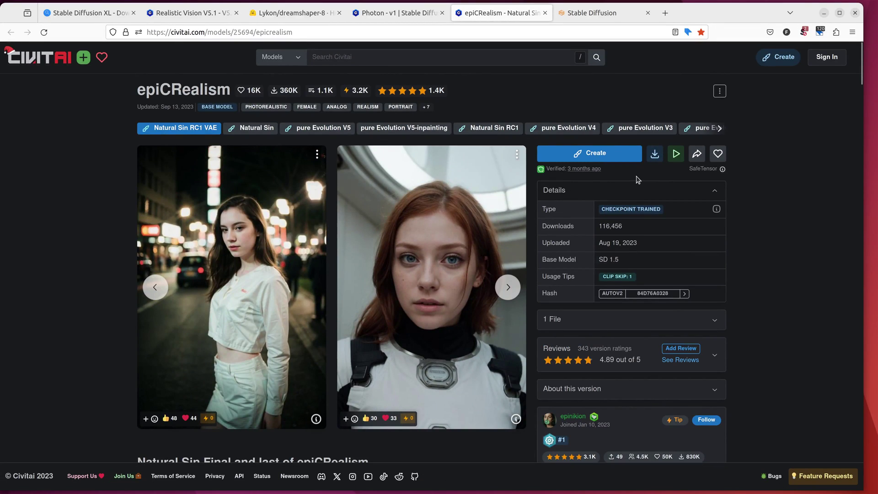
left_click(655, 156)
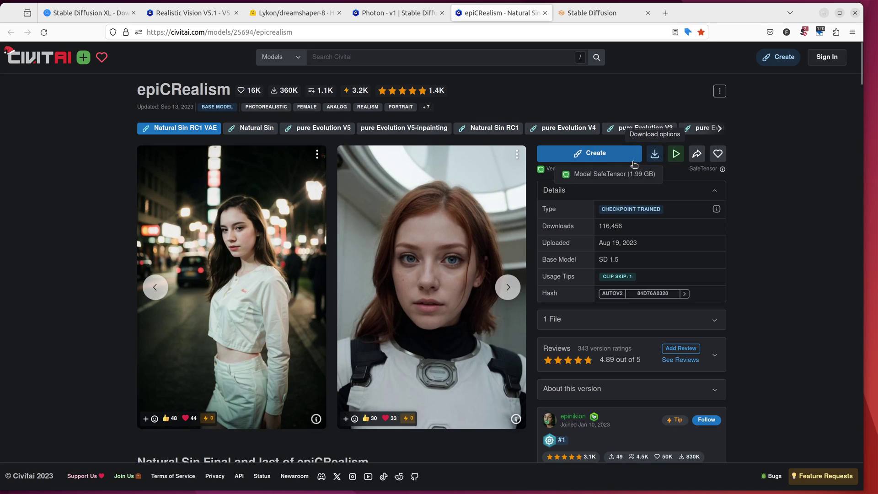
left_click(605, 178)
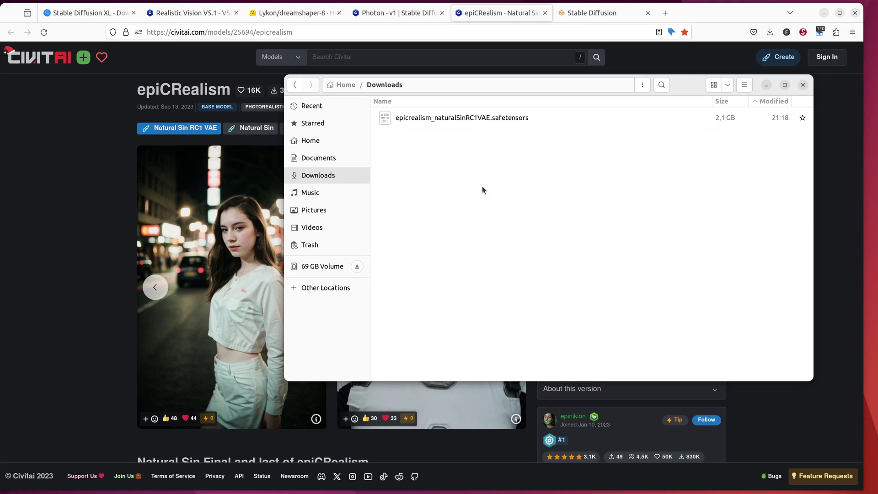
Step: Copy epicrealism_naturalSinRC1VAE.safetensors from Downloads into stable-diffusion-webui/models/Stable-diffusion, replace the existing file, and return to the browser
right_click(424, 120)
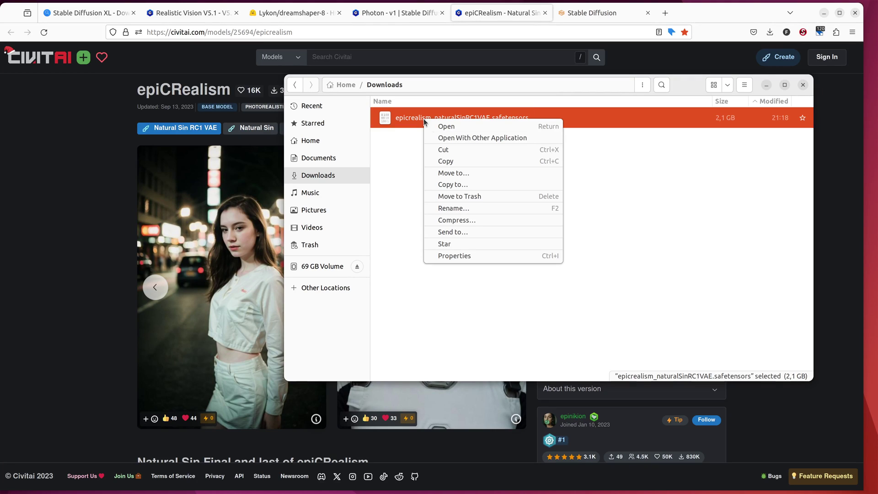
left_click(457, 159)
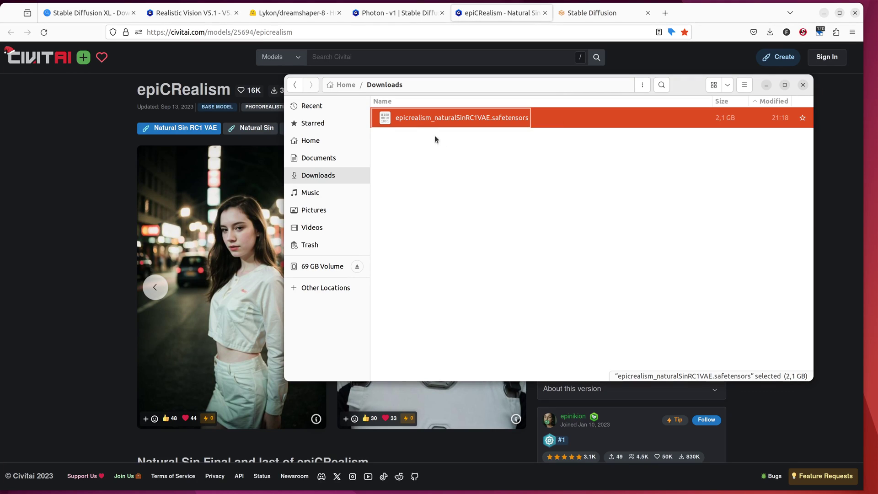
left_click(311, 123)
double_click(408, 118)
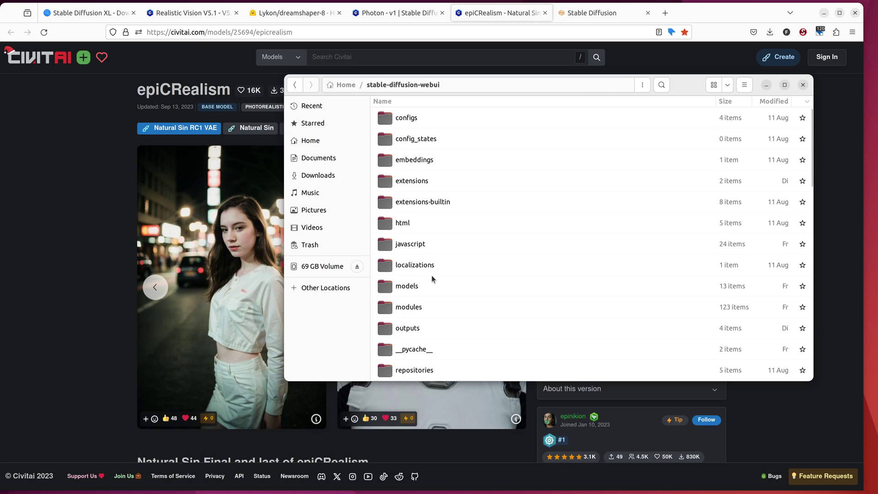
double_click(415, 287)
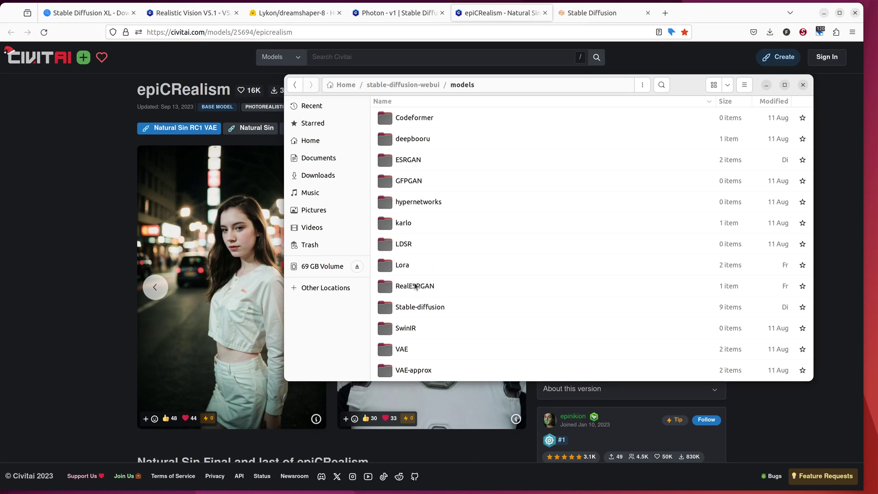
double_click(435, 307)
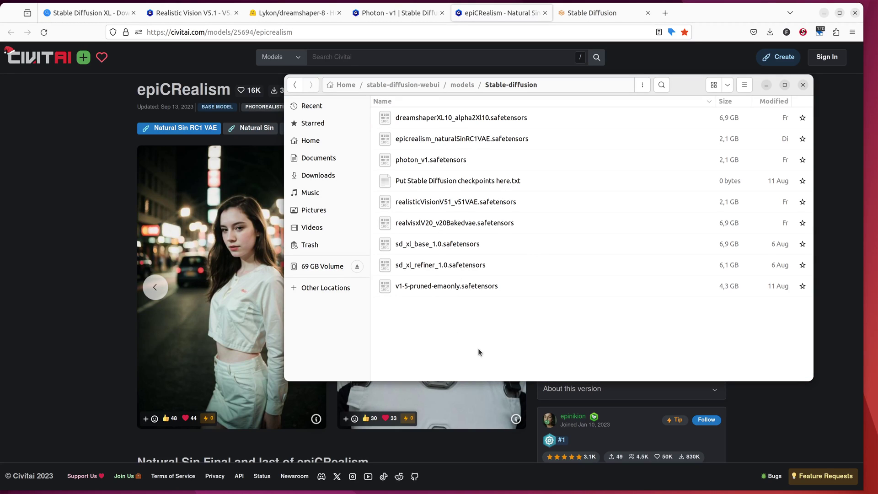
right_click(448, 323)
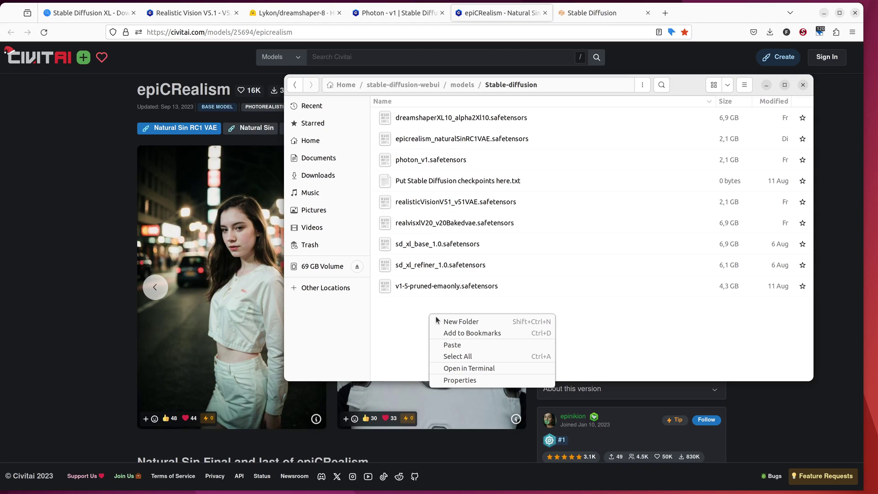
left_click(463, 345)
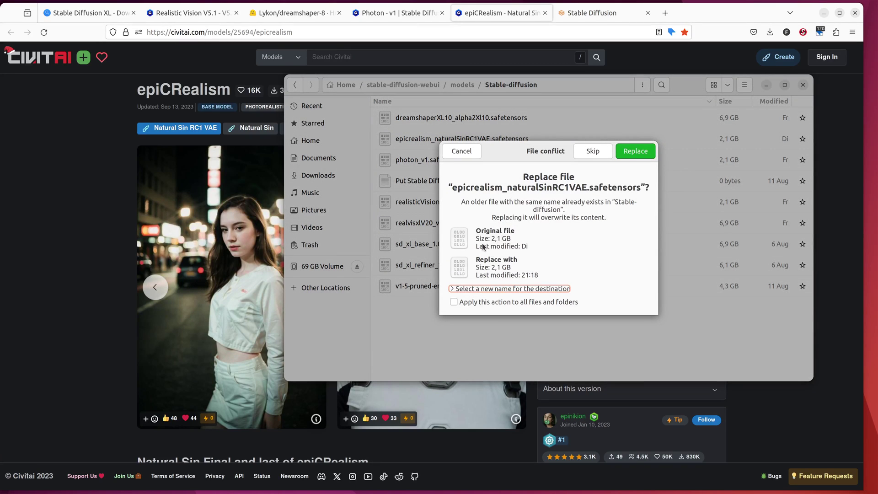
left_click(635, 151)
key("alt+Tab")
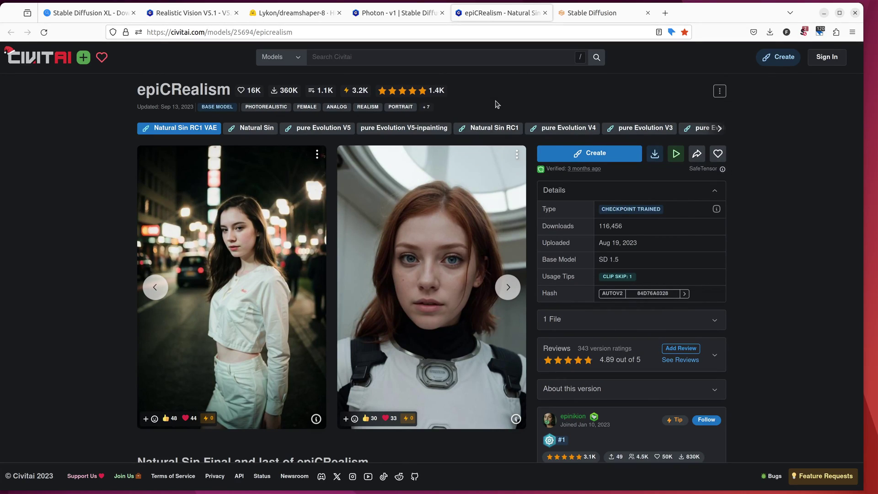
Step: Open the recommended 4x_NMKD-Superscale-SP_178000_G hires upscaler link in a separate tab and follow it to openmodeldb.info
scroll(462, 261, "down", 15)
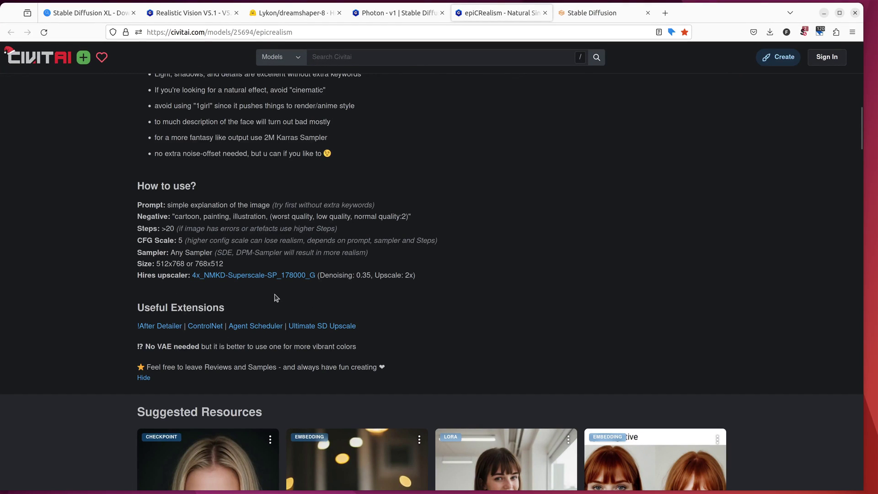
scroll(268, 297, "up", 1)
middle_click(248, 327)
scroll(248, 327, "up", 2)
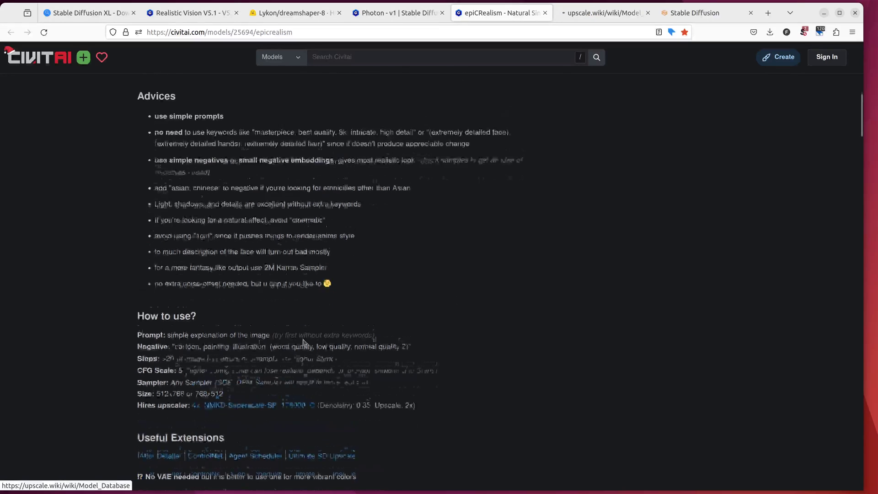
left_click(599, 13)
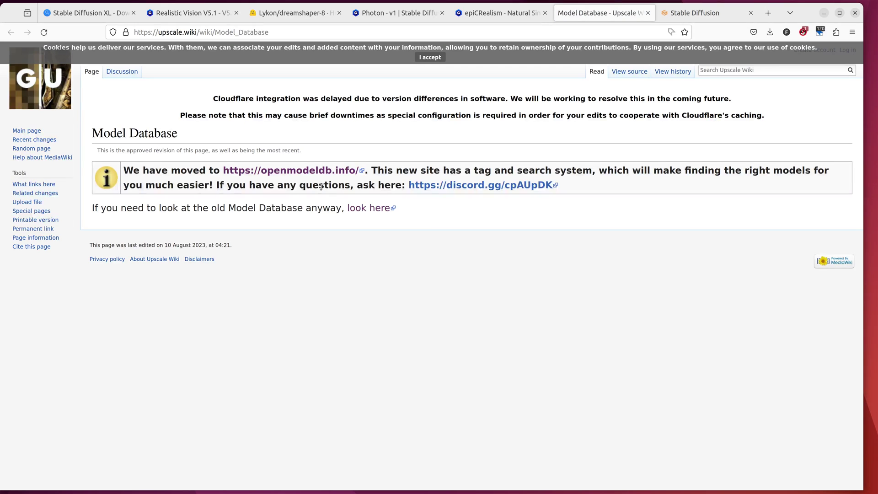
left_click(284, 172)
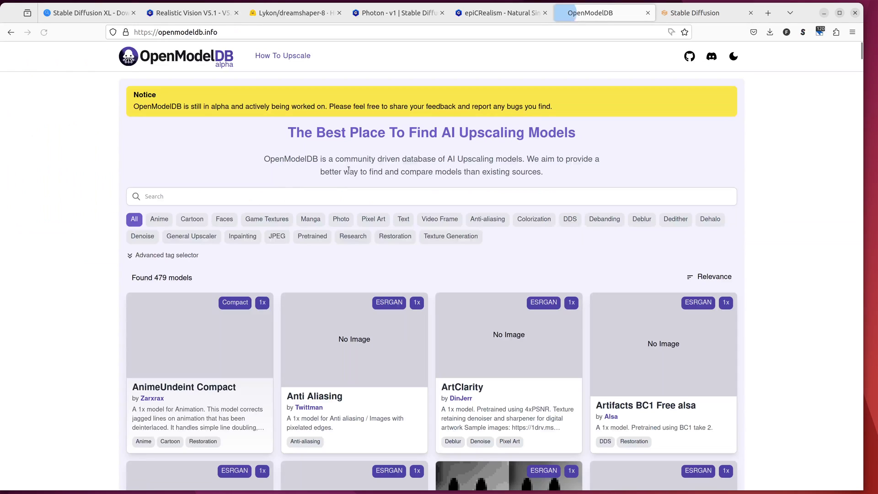
Step: Search OpenModelDB for "superscale" and open the Icedrive download page of the NMKD Superscale model
left_click(311, 196)
type("s")
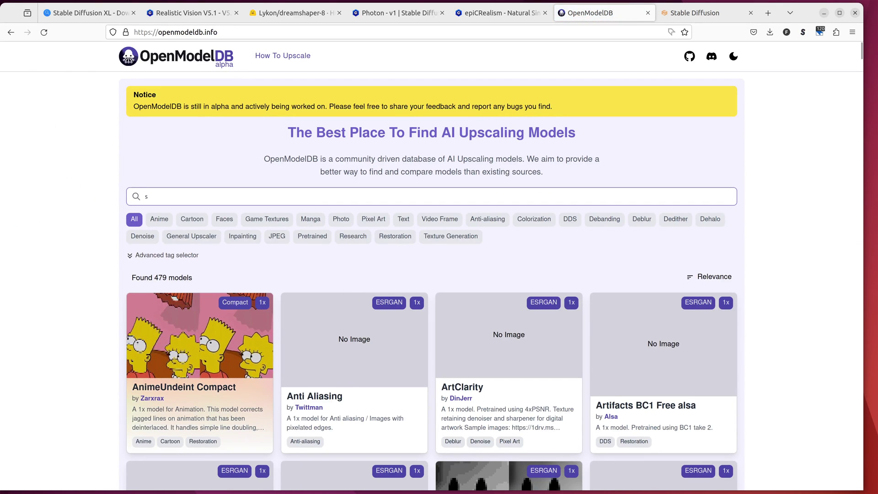
type("uperscale")
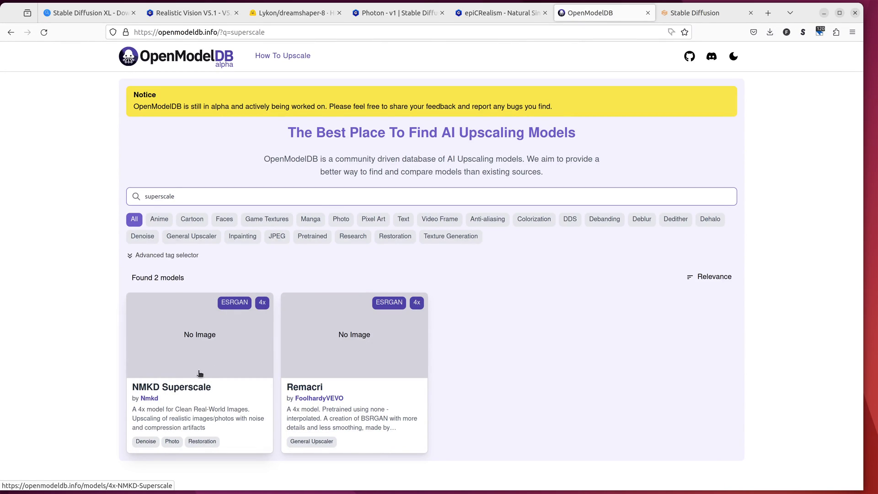
left_click(190, 396)
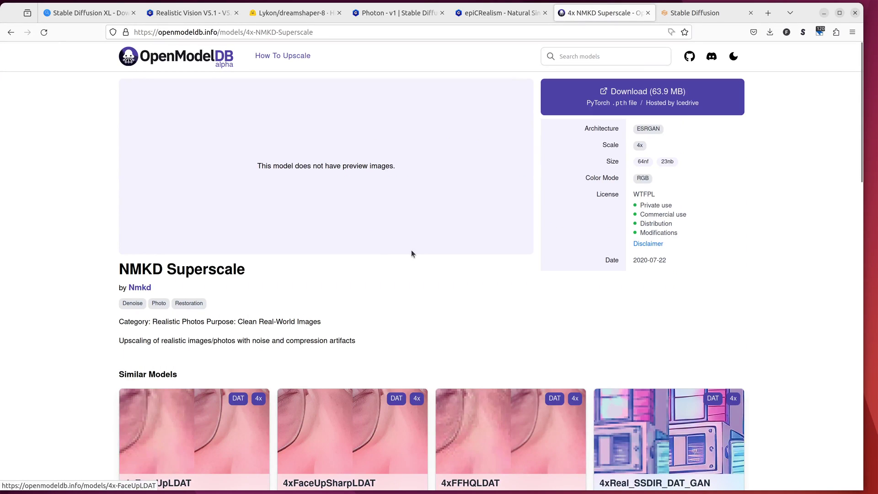
left_click(608, 103)
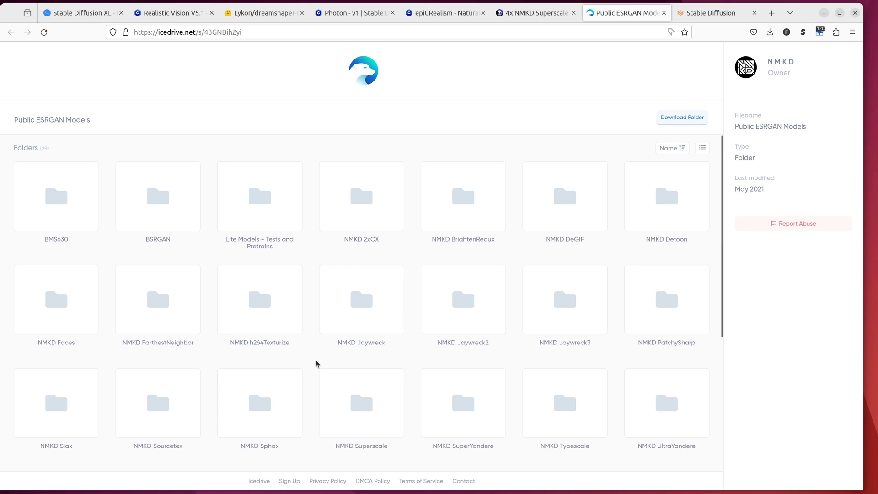
Step: Download 4x_NMKD-Superscale-SP_178000_G.pth from the NMKD Superscale / Superscale 4x folder and close the Icedrive and OpenModelDB pages
left_click(359, 409)
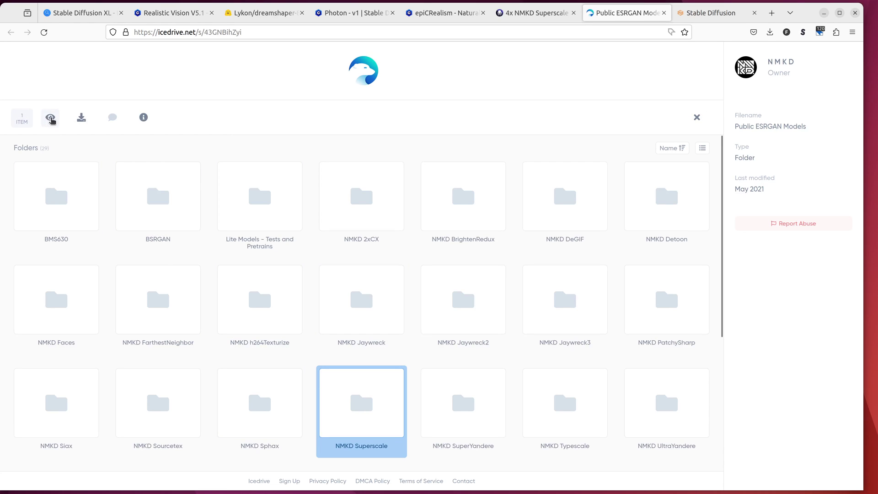
left_click(51, 118)
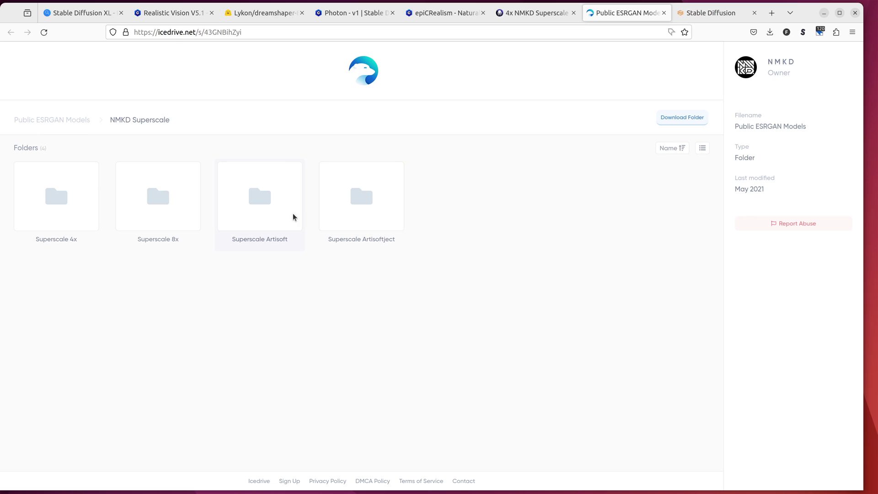
left_click(58, 209)
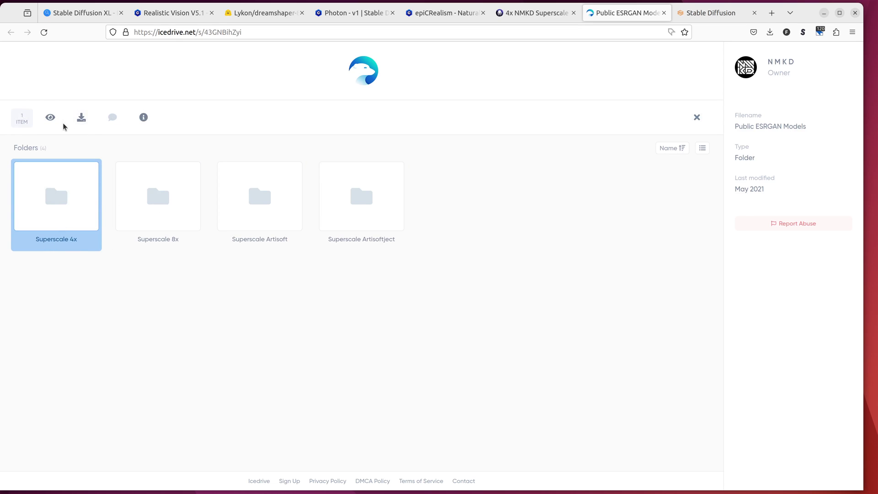
left_click(50, 117)
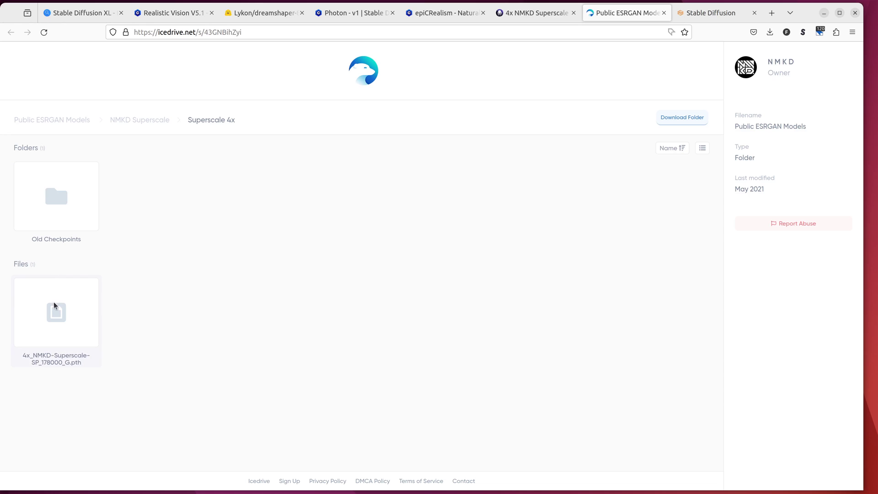
left_click(42, 319)
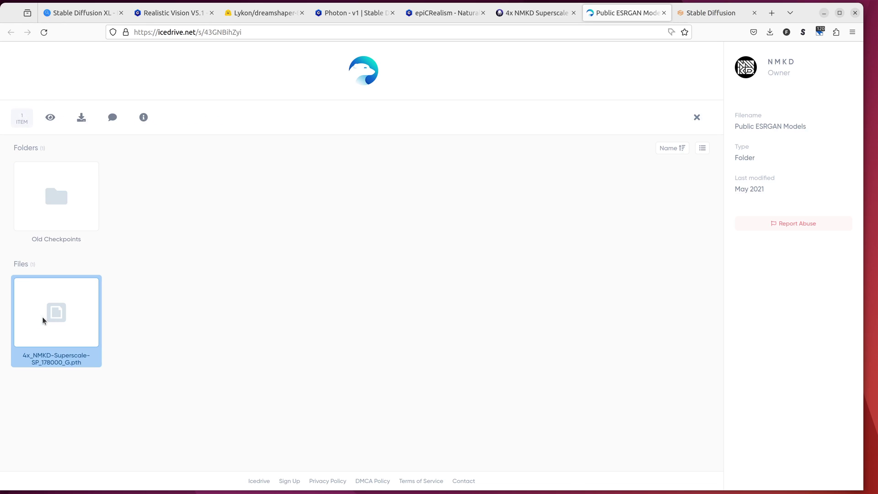
left_click(81, 118)
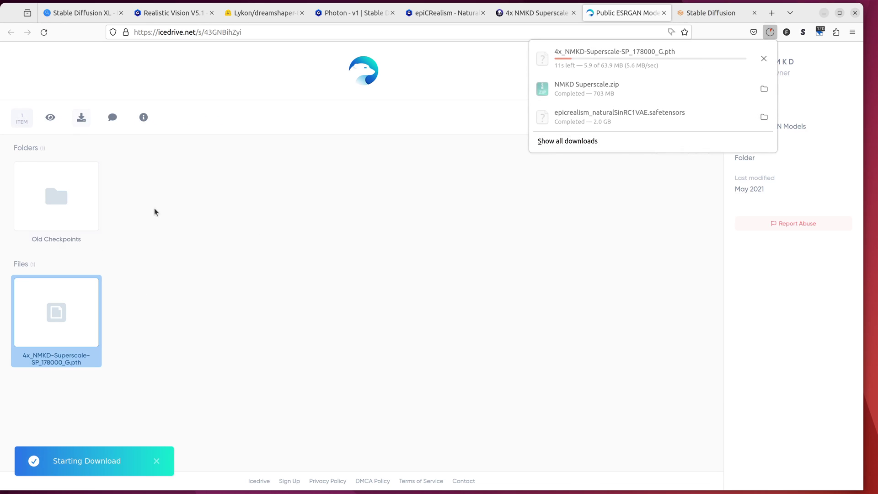
key("ctrl+w")
key("ctrl+w")
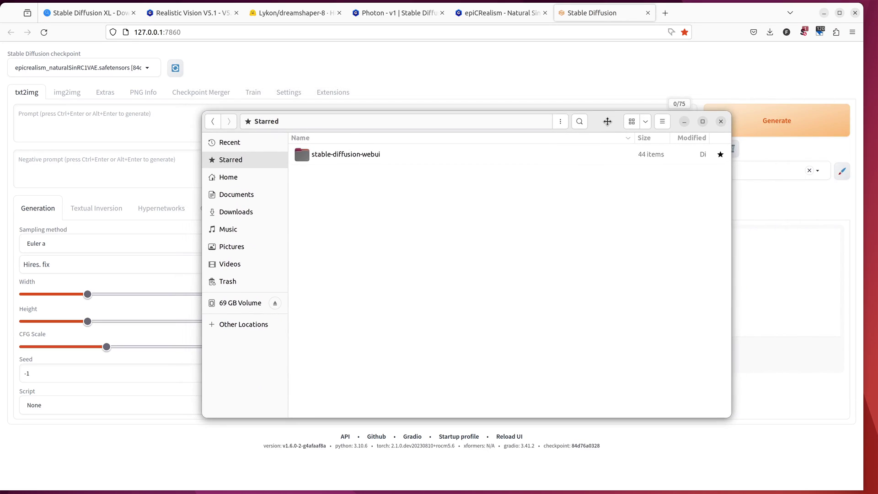
Step: Copy 4x_NMKD-Superscale-SP_178000_G.pth from Downloads into stable-diffusion-webui/models/ESRGAN, replace the existing file, and return to the browser
left_click(234, 217)
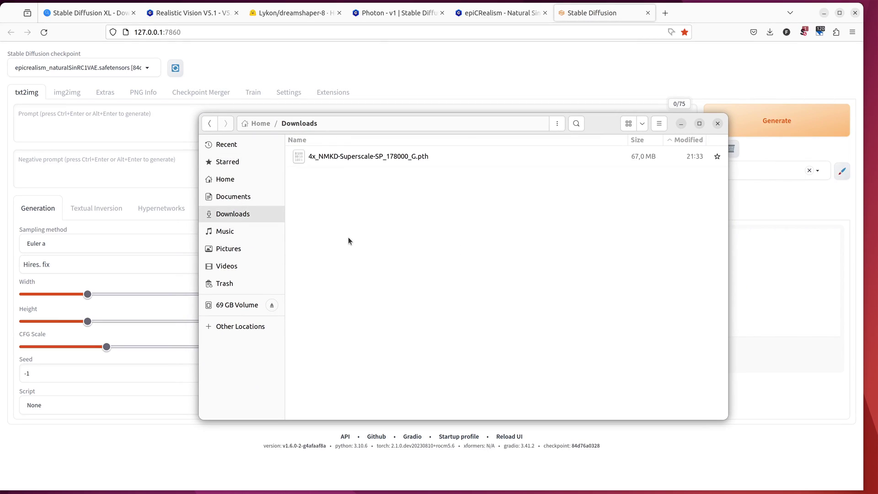
right_click(339, 159)
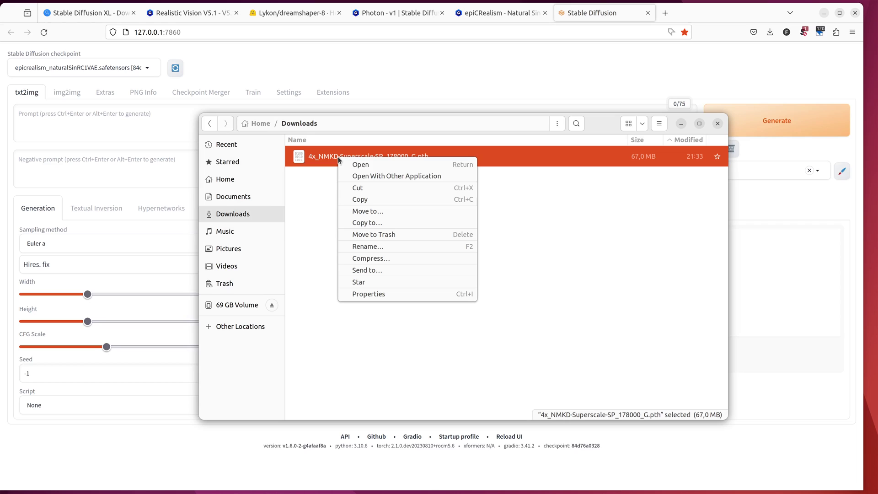
left_click(357, 197)
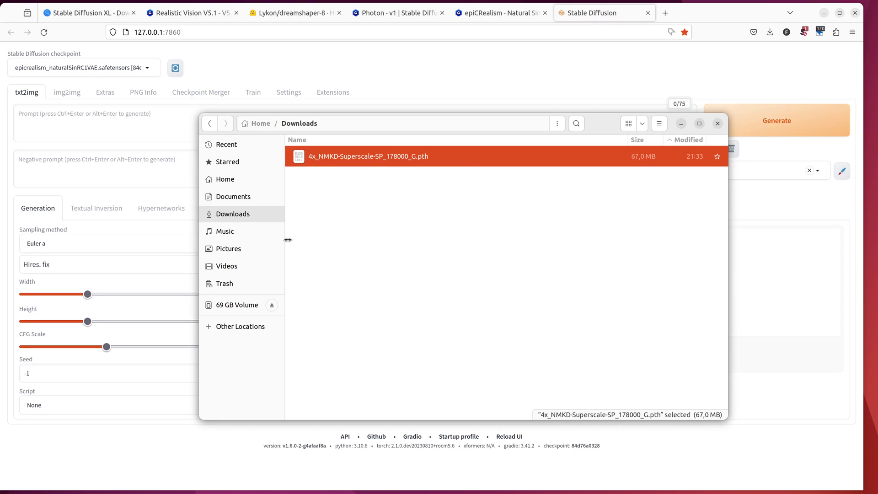
left_click(227, 162)
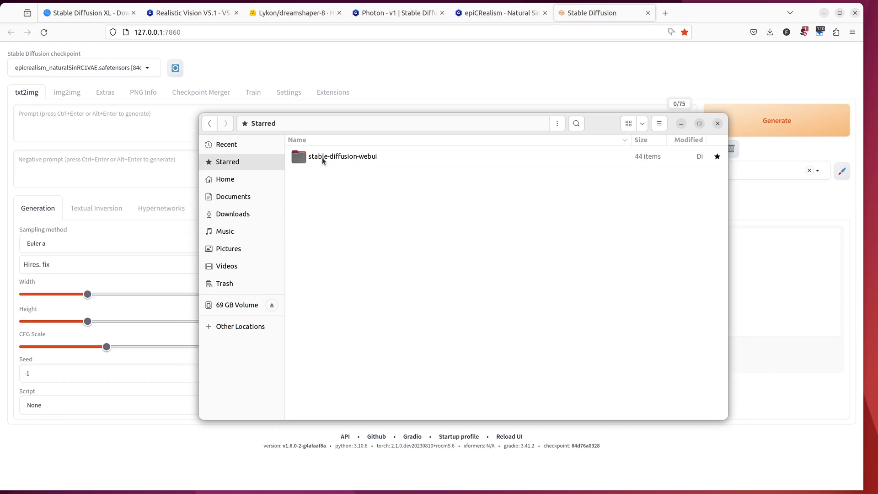
double_click(322, 158)
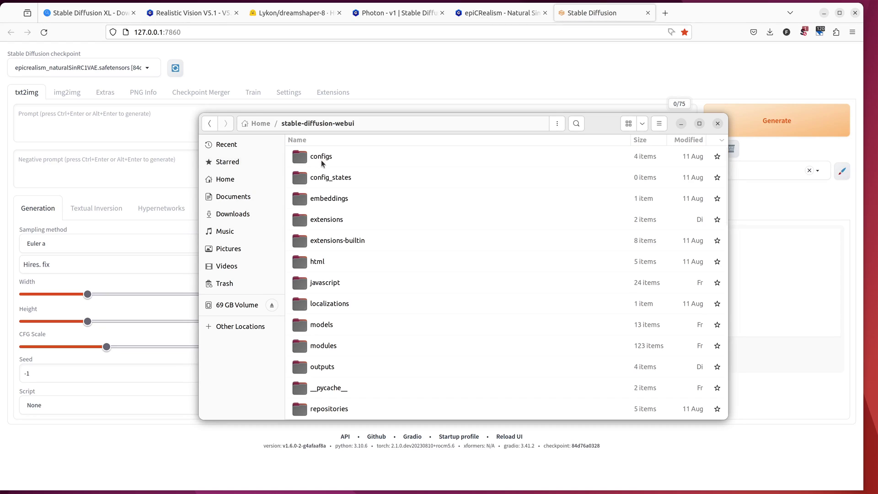
double_click(316, 326)
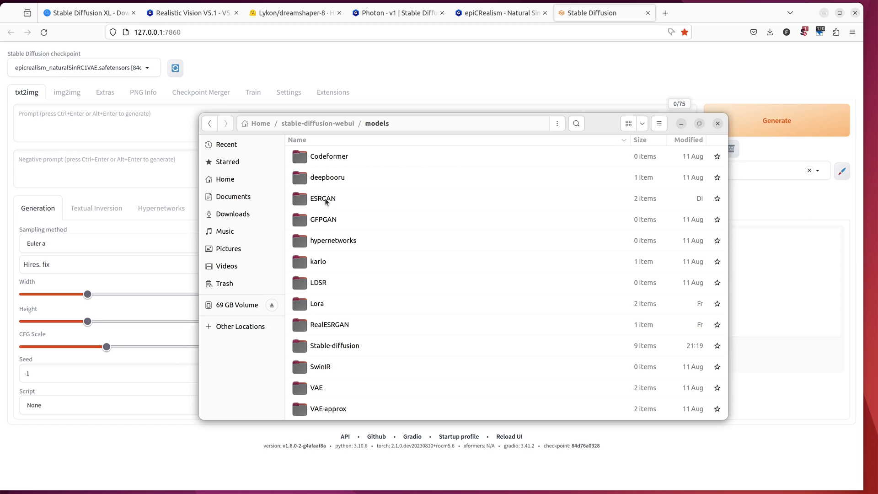
double_click(334, 200)
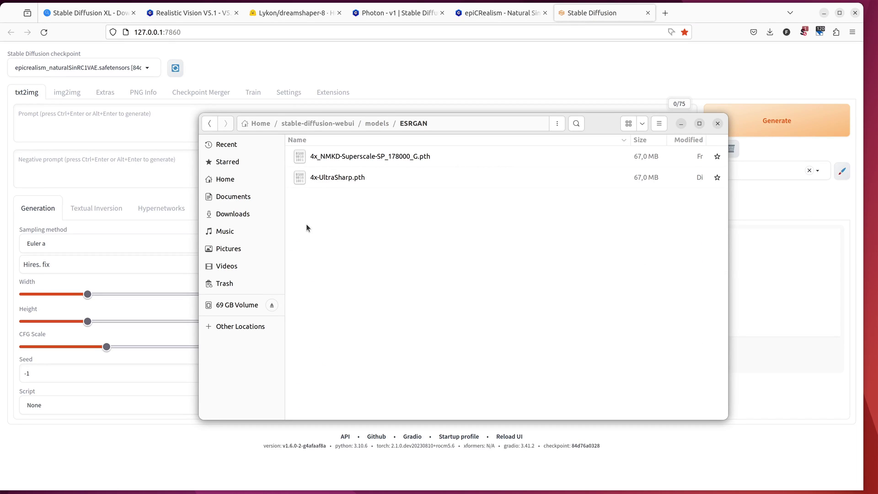
right_click(322, 204)
left_click(346, 235)
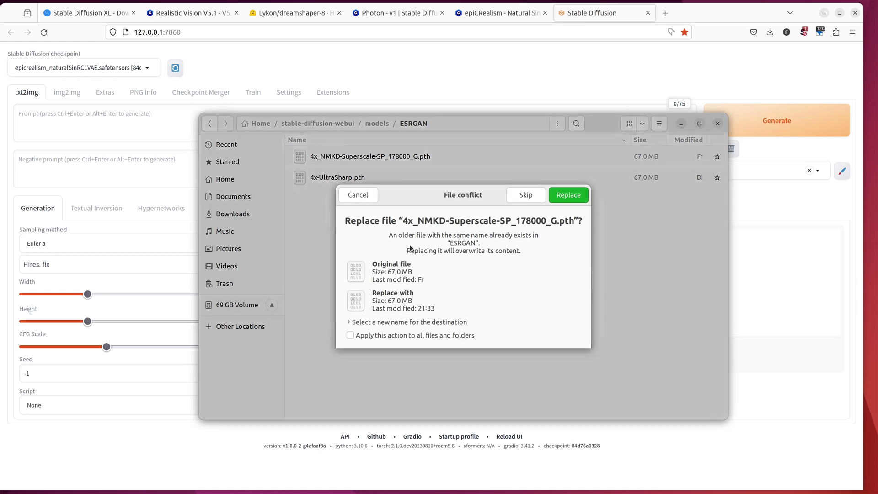
left_click(567, 194)
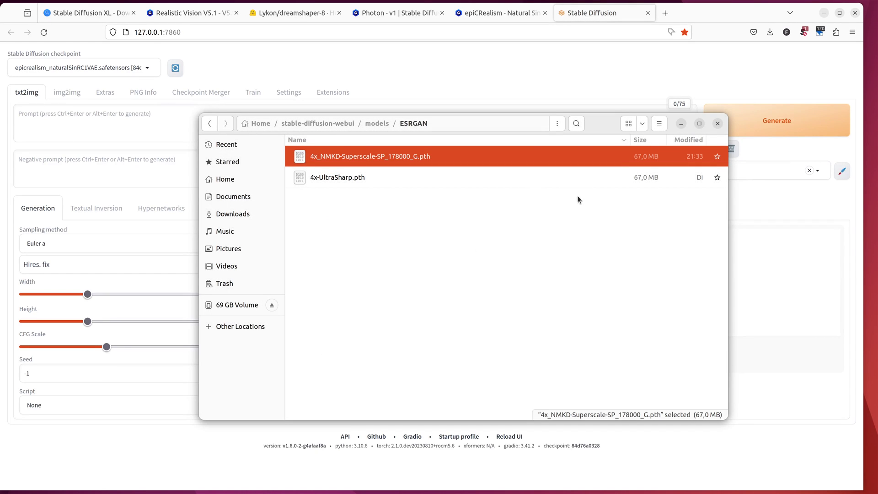
key("super+h")
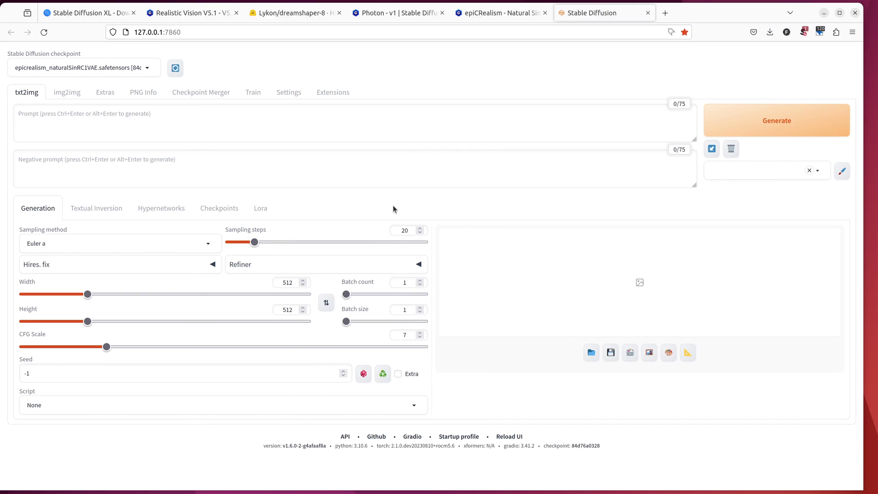
Step: Review the recommended usage settings on the epiCRealism Civitai page, and select the epicrealism_naturalSinRC1VAE.safetensors checkpoint in the web UI
left_click(480, 15)
scroll(251, 280, "down", 2)
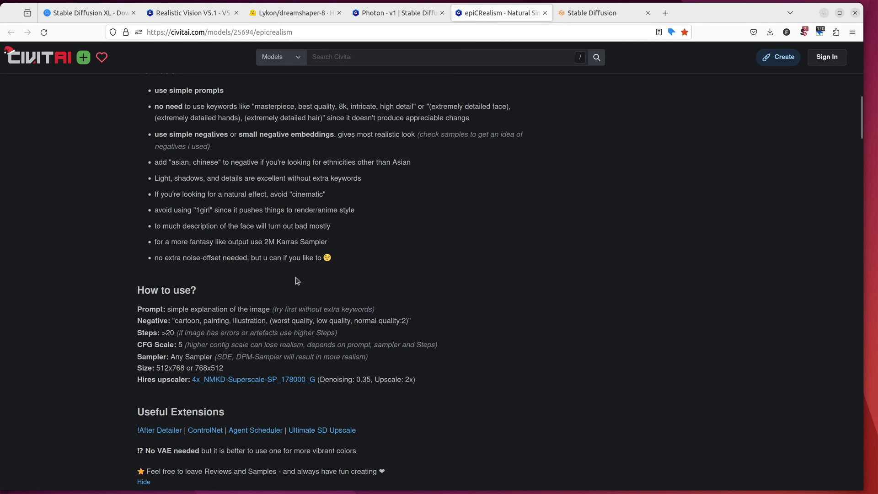
left_click(586, 16)
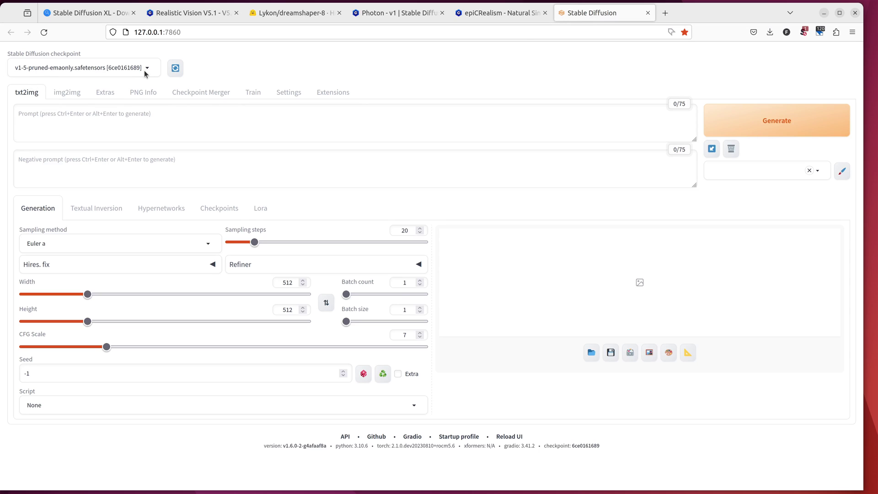
left_click(131, 67)
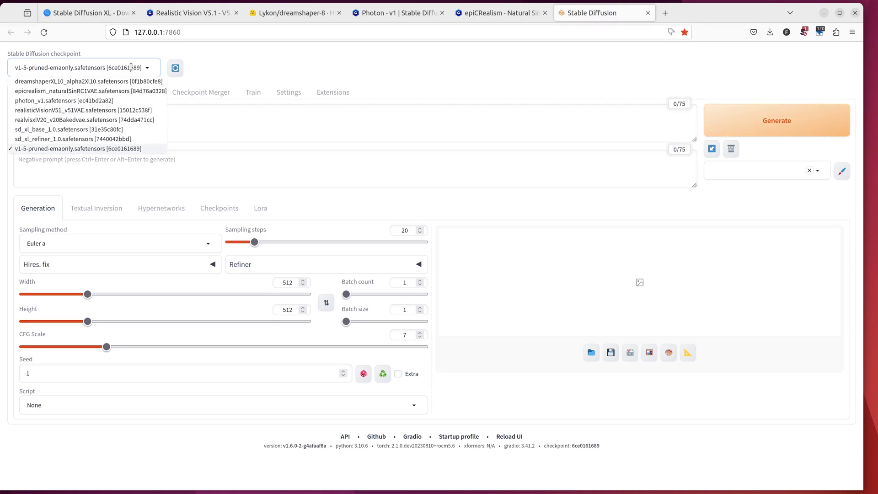
left_click(33, 91)
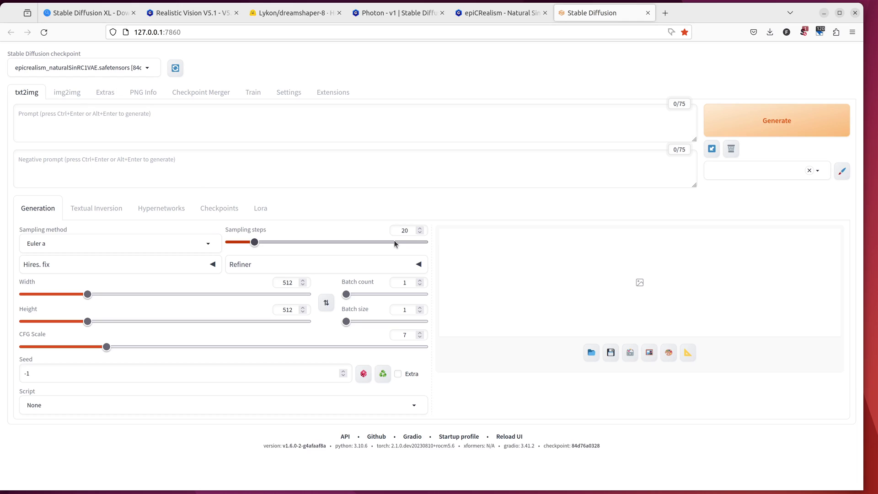
Step: Configure the generation with 25 sampling steps, the DPM++ 2M SDE Karras sampler, a height of 768 and a CFG scale of 5
left_click(254, 244)
left_click_drag(255, 246, 260, 247)
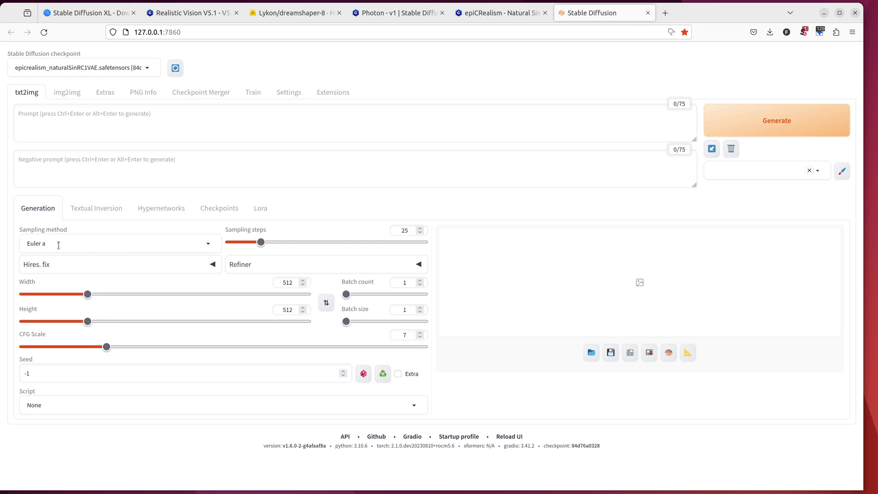
left_click(58, 241)
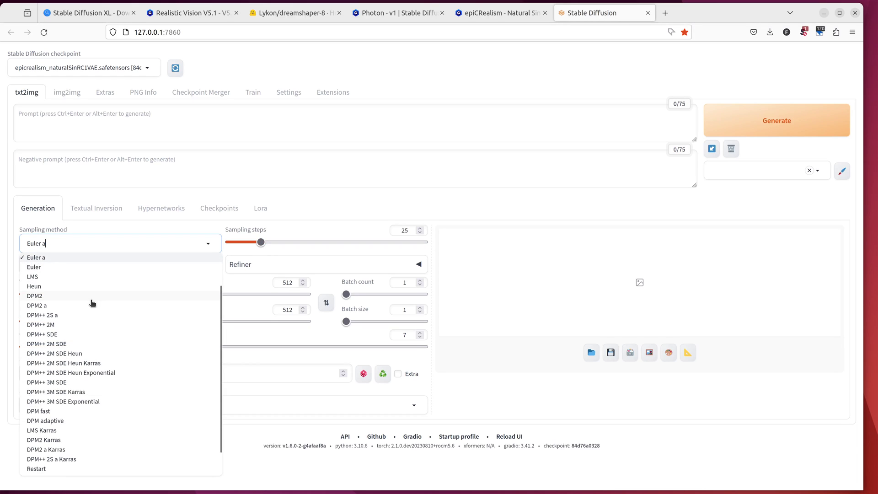
scroll(90, 300, "up", 2)
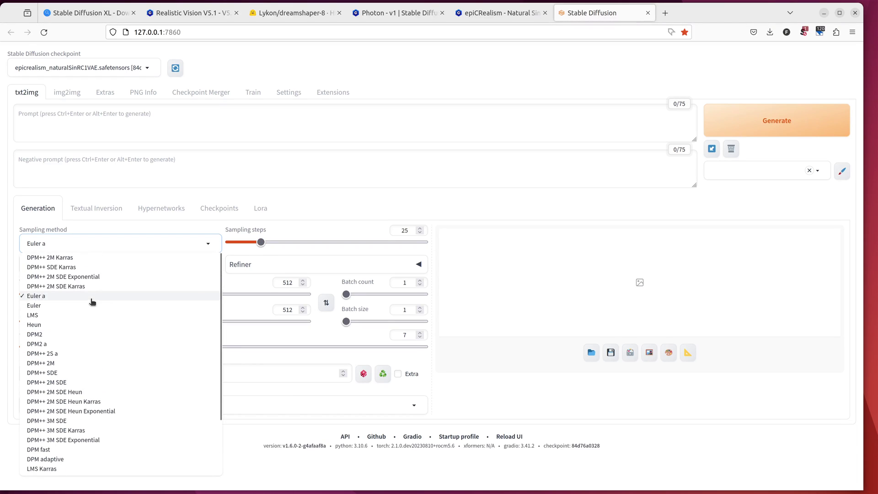
left_click(66, 287)
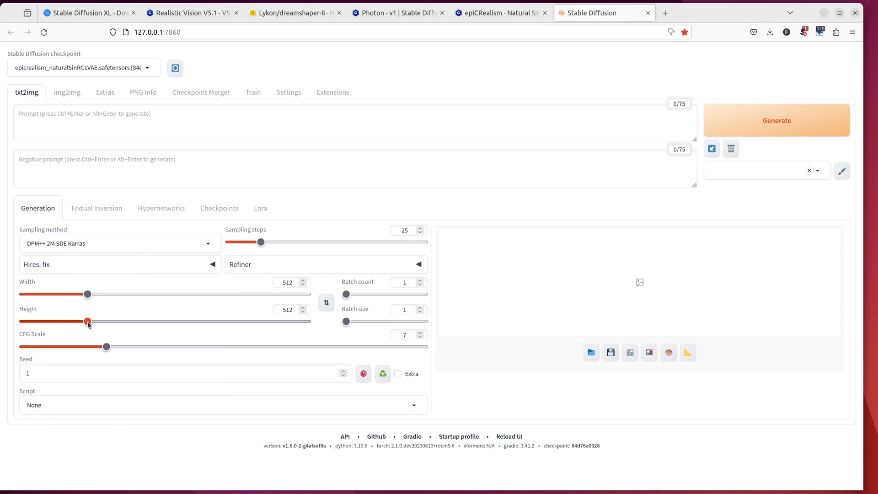
left_click_drag(88, 324, 80, 348)
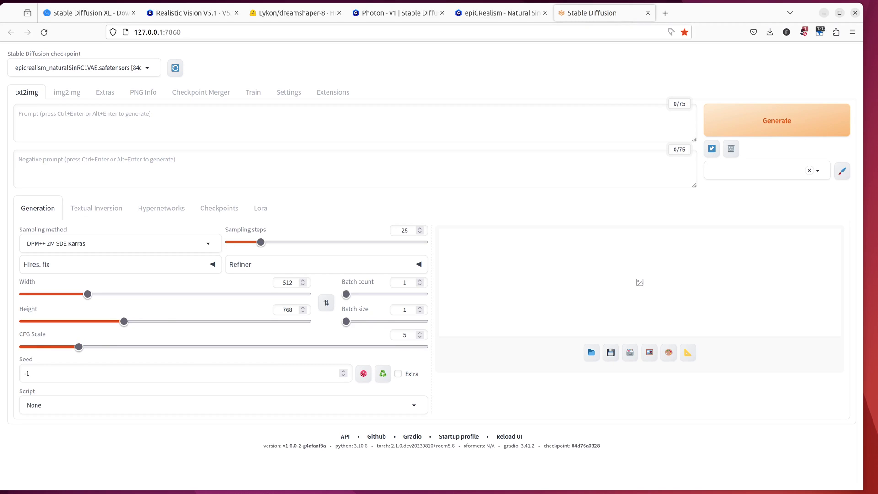
Step: Paste the prompt "photo of a blonde woman, in a large office, conservative banker suite, beautiful face, detailed eyes, green eyes"
right_click(226, 122)
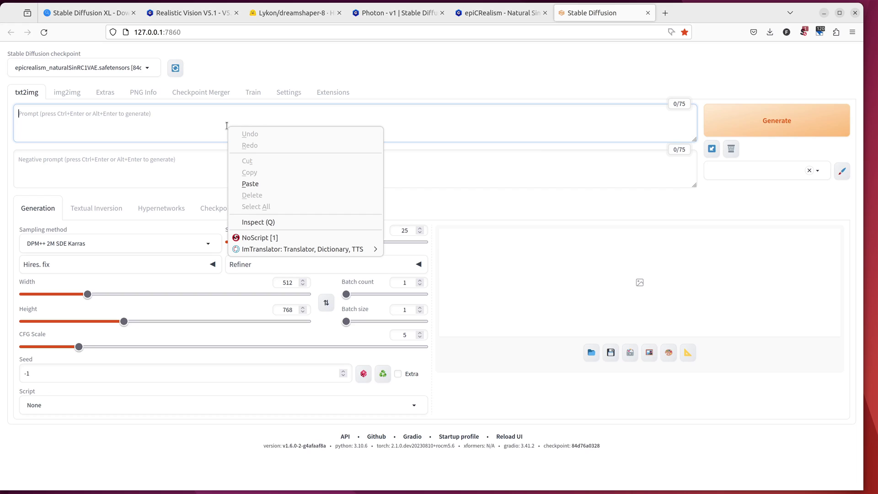
left_click(265, 183)
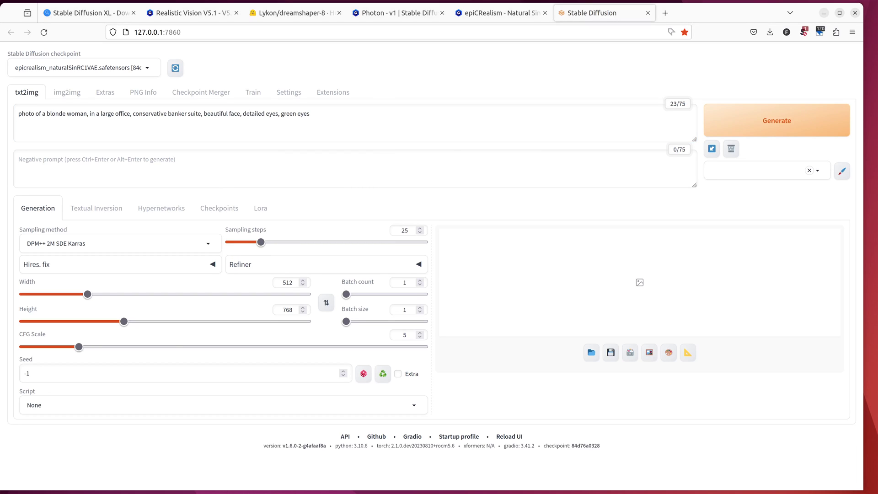
Step: Paste the negative prompt "cartoon, painting, illustration, (worst quality, low quality, normal quality:2), (watermark), immature, child, NSFW" and generate the image
right_click(95, 176)
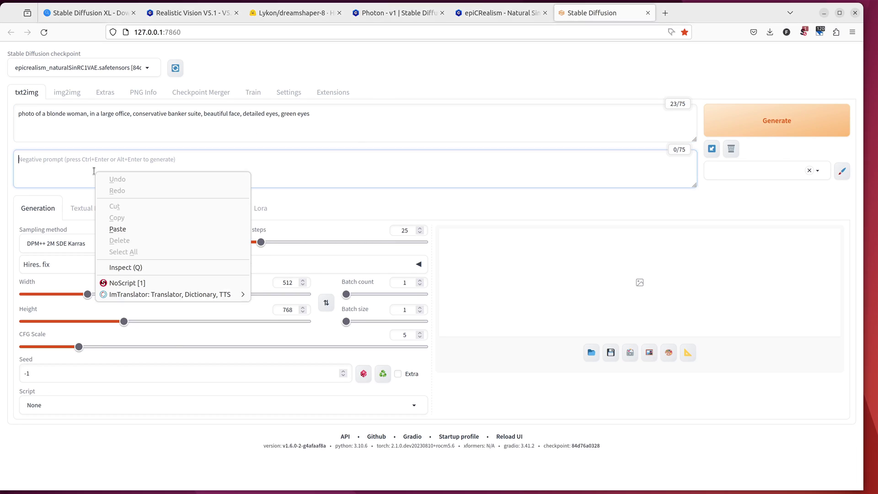
left_click(132, 229)
left_click(770, 128)
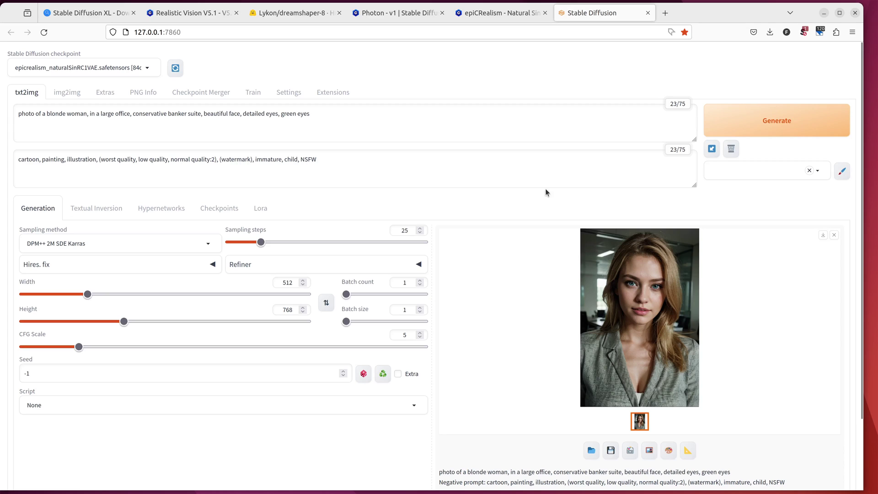
Step: Examine the generated portrait in the full-size preview, and inspect the facial details of its PNG up close in the image viewer
left_click(629, 298)
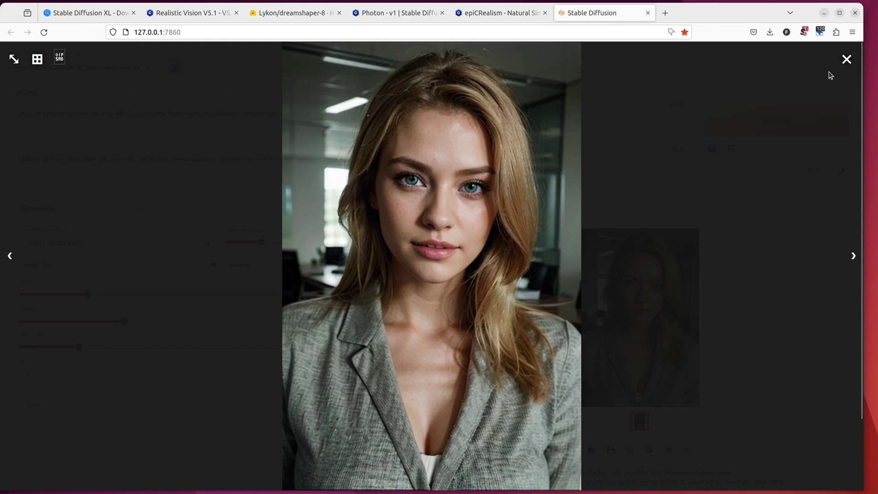
left_click(846, 59)
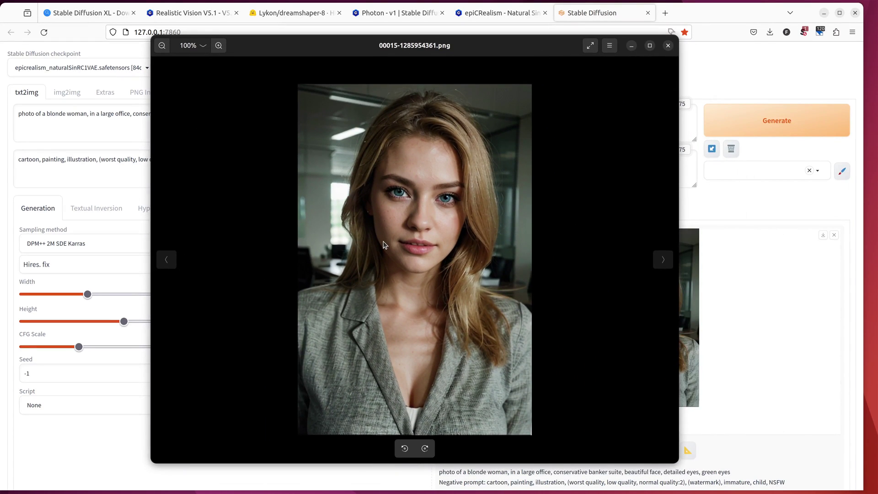
scroll(463, 253, "up", 7)
scroll(456, 219, "down", 5)
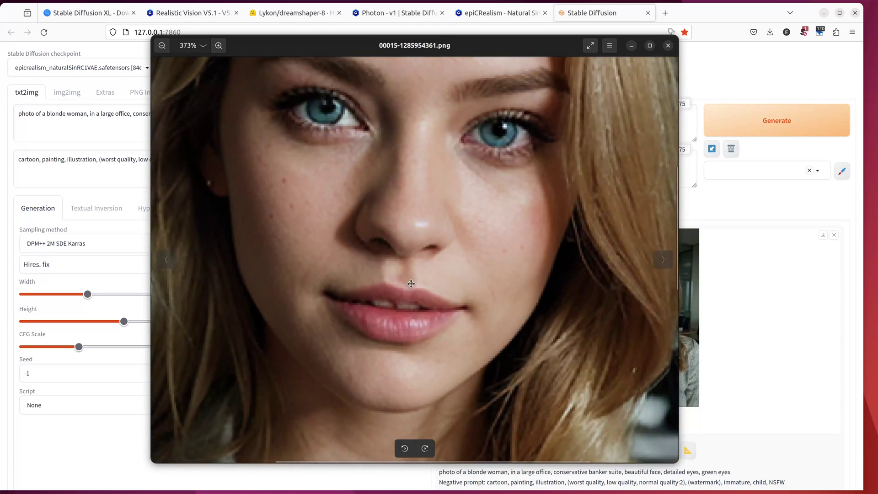
scroll(412, 310, "up", 7)
left_click_drag(359, 258, 362, 202)
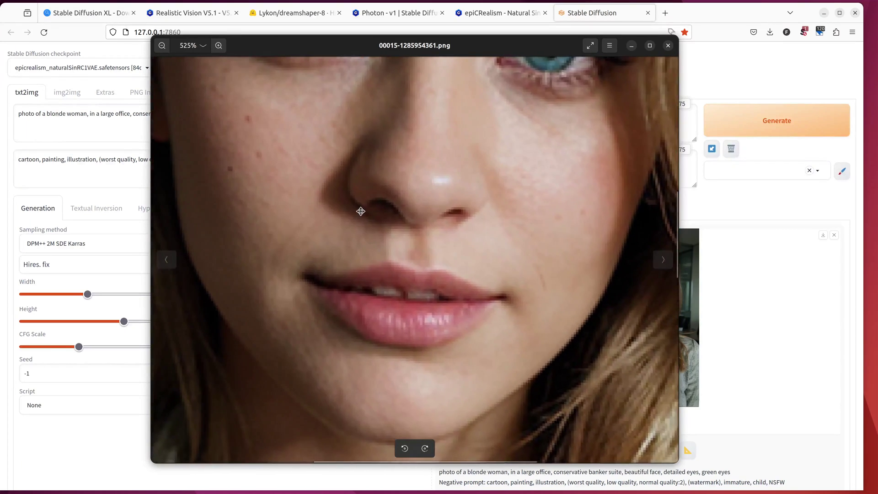
scroll(375, 244, "up", 2)
left_click_drag(427, 245, 452, 239)
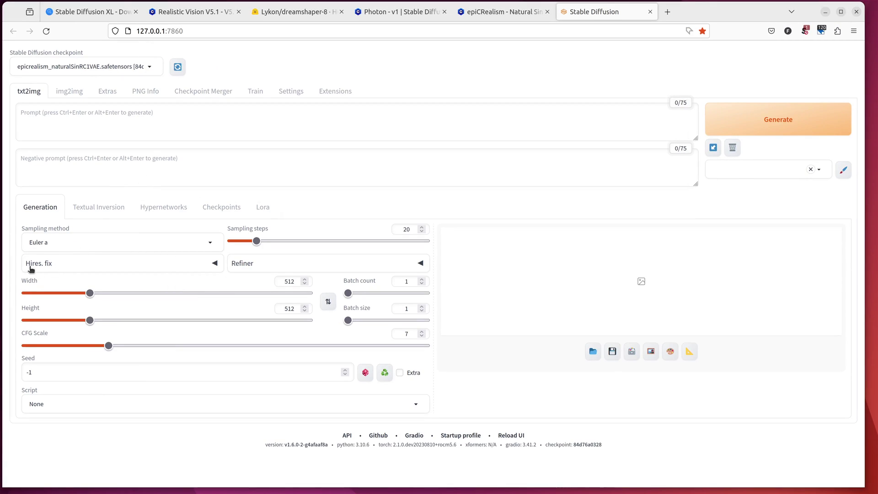
Step: Try Hires. fix with the R-ESRGAN 4x+ upscaler, a denoising strength of 0.2 and an upscale factor of 4, and reduce the factor again
left_click(71, 265)
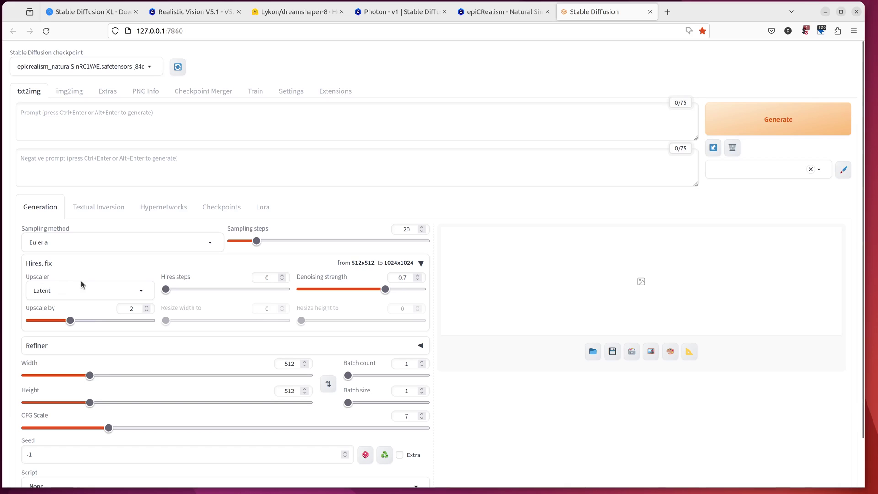
left_click(93, 291)
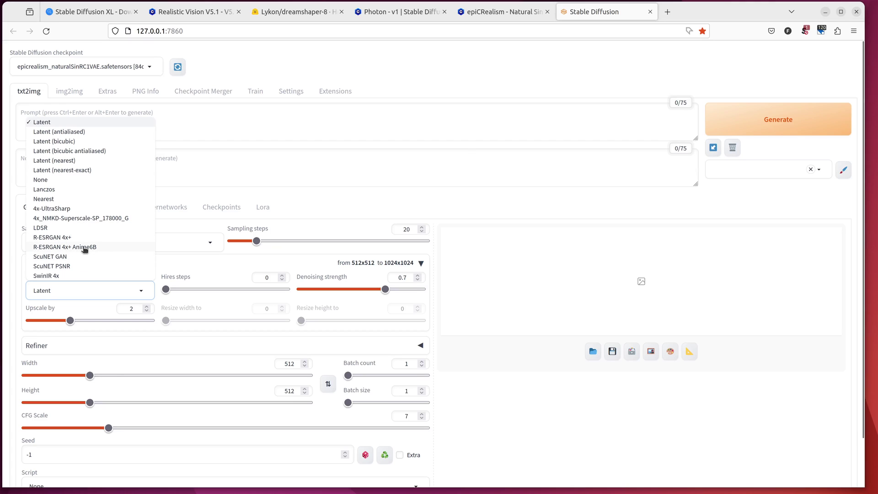
left_click(68, 237)
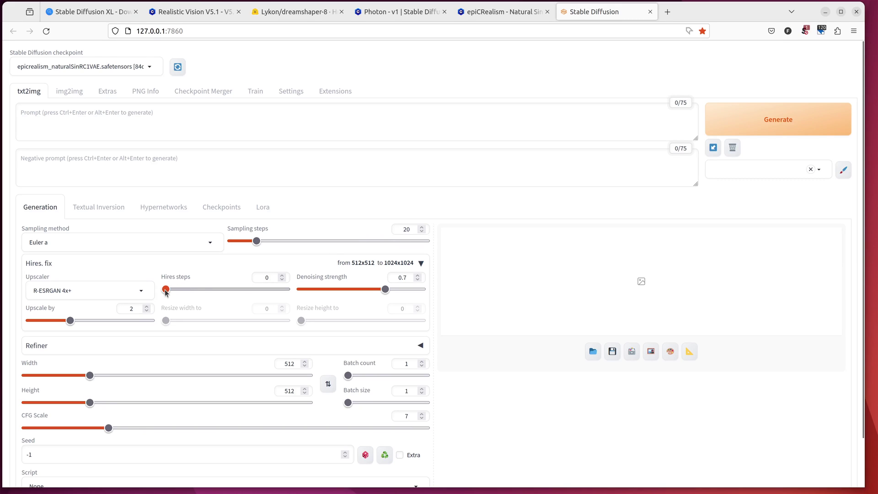
mouse_move(166, 289)
left_mouse_down()
mouse_move(203, 289)
mouse_move(168, 293)
left_mouse_up()
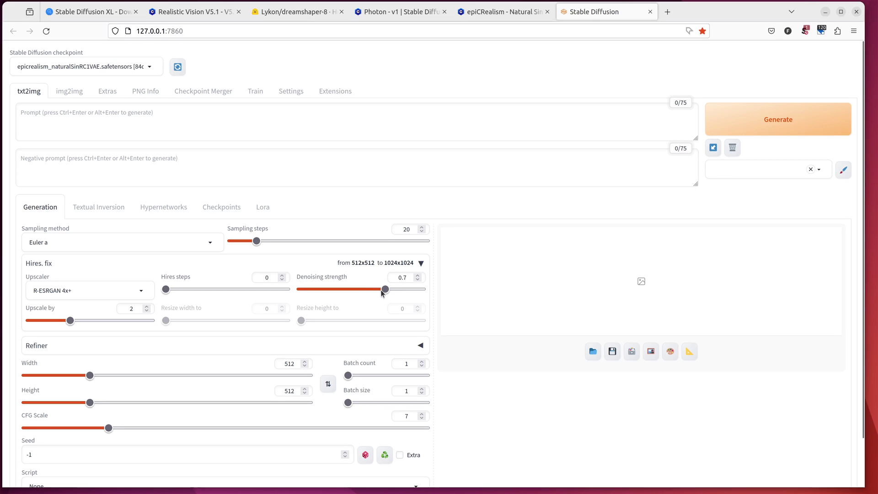
left_click_drag(384, 290, 325, 289)
left_click_drag(70, 320, 155, 322)
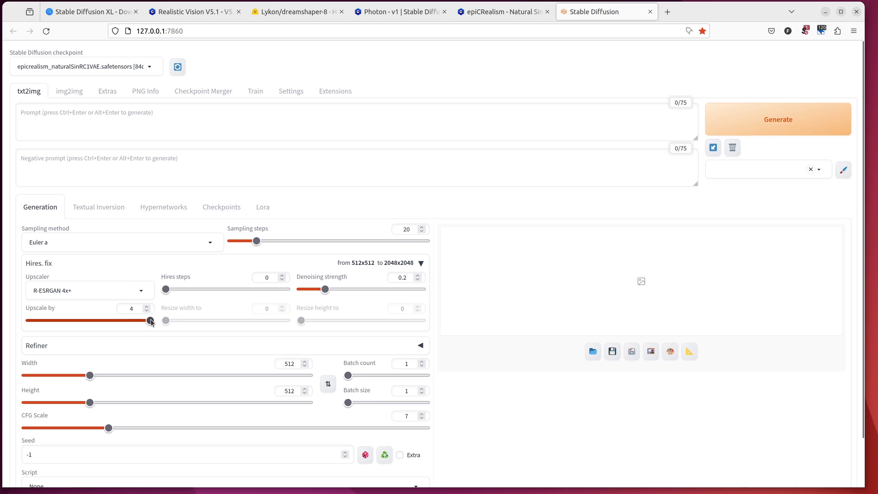
left_click_drag(150, 321, 50, 322)
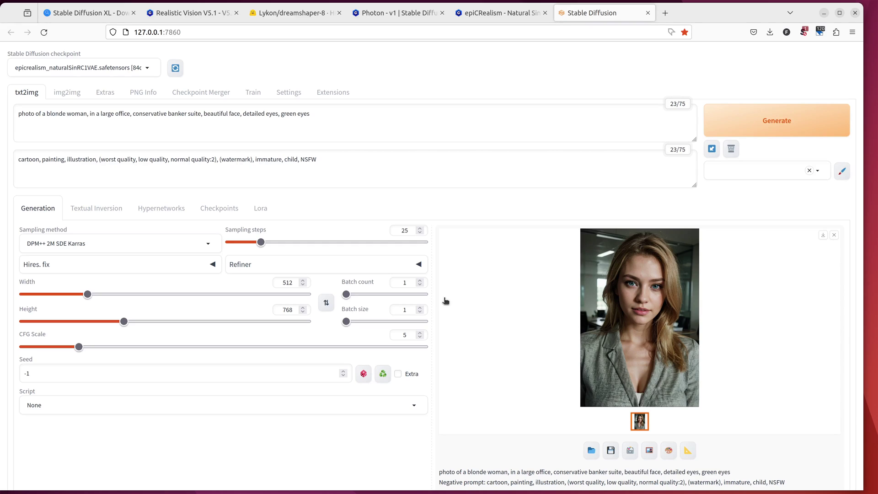
Step: Send the generated portrait to Extras as the source image for upscaling
left_click(687, 452)
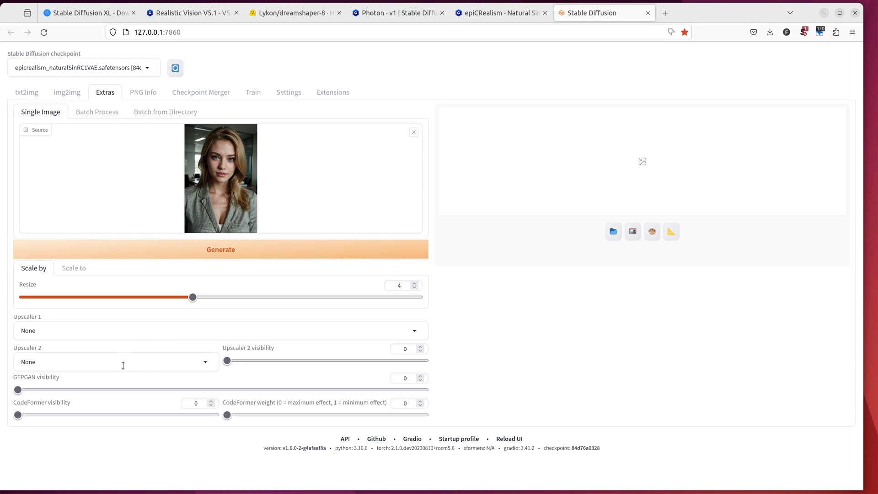
Step: Upscale the source portrait by a factor of 4 with Nearest as Upscaler 1
left_click(72, 331)
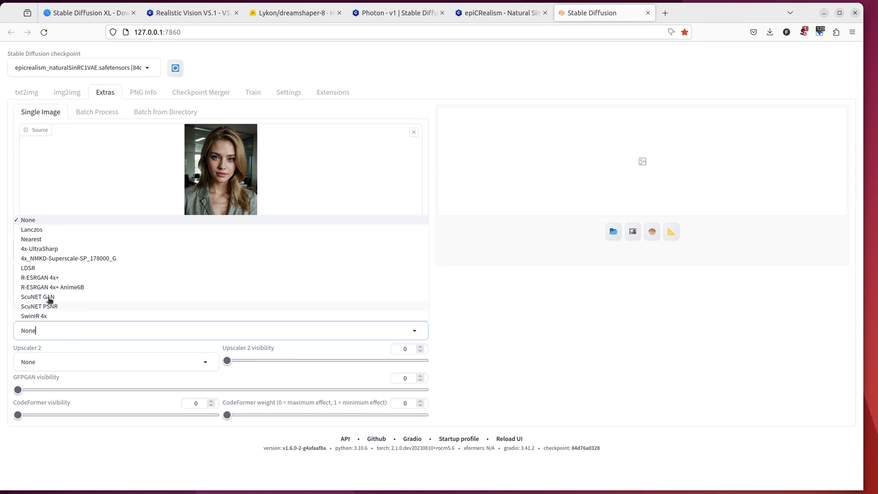
left_click(32, 239)
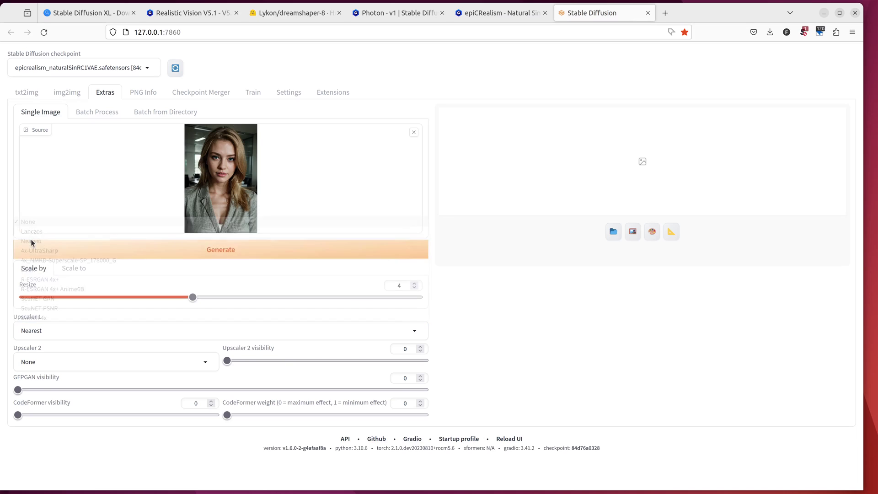
left_click(150, 252)
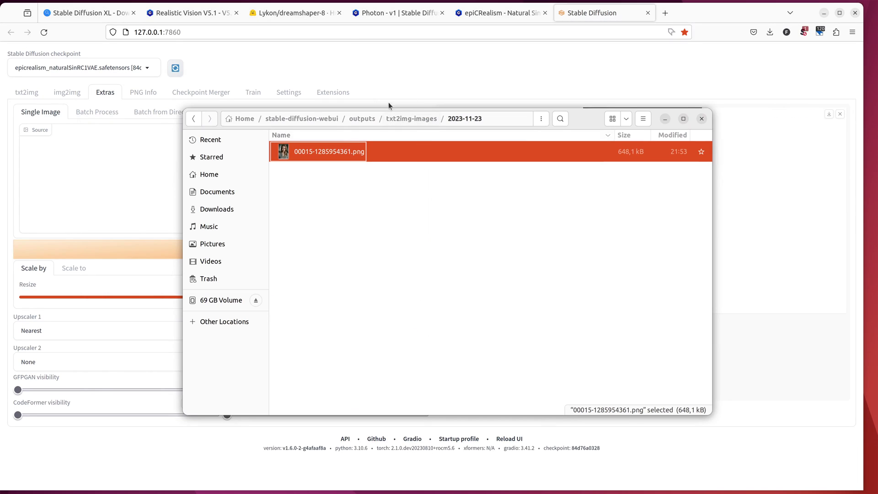
Step: Open 00002.png from the extras-images folder inside outputs in the image viewer and inspect the facial details up close
left_click(290, 120)
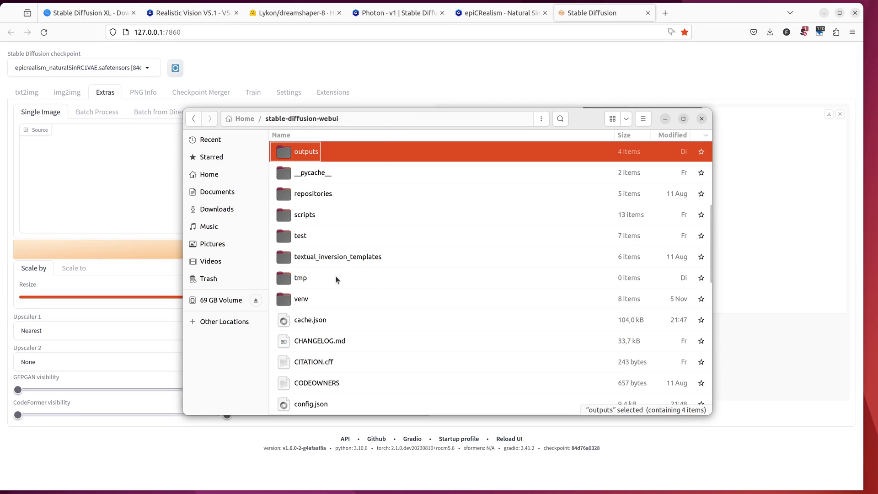
scroll(331, 293, "up", 3)
double_click(306, 252)
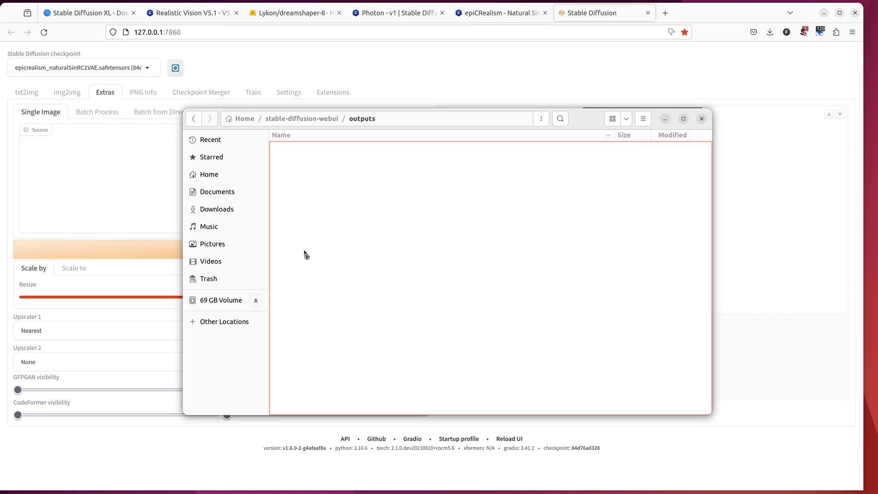
double_click(304, 151)
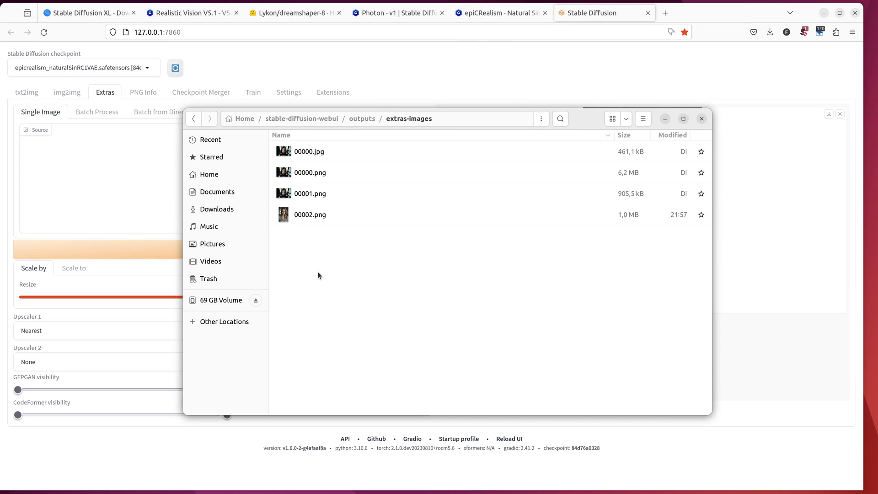
double_click(311, 223)
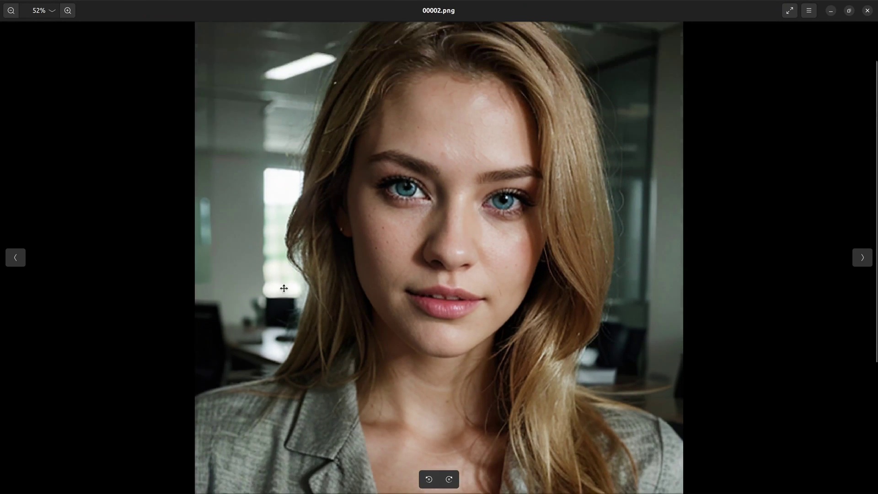
scroll(477, 333, "up", 5)
scroll(476, 333, "up", 3)
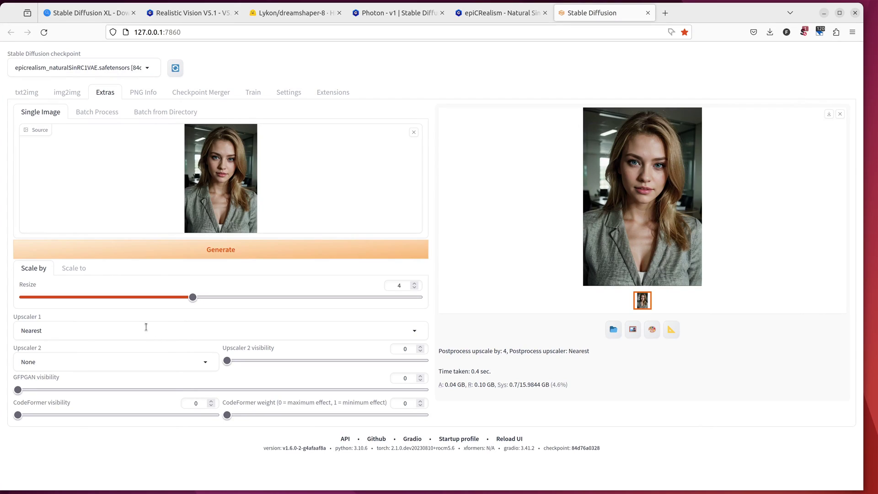
Step: Upscale the source portrait again by a factor of 4 with R-ESRGAN 4x+ as Upscaler 1
left_click(142, 329)
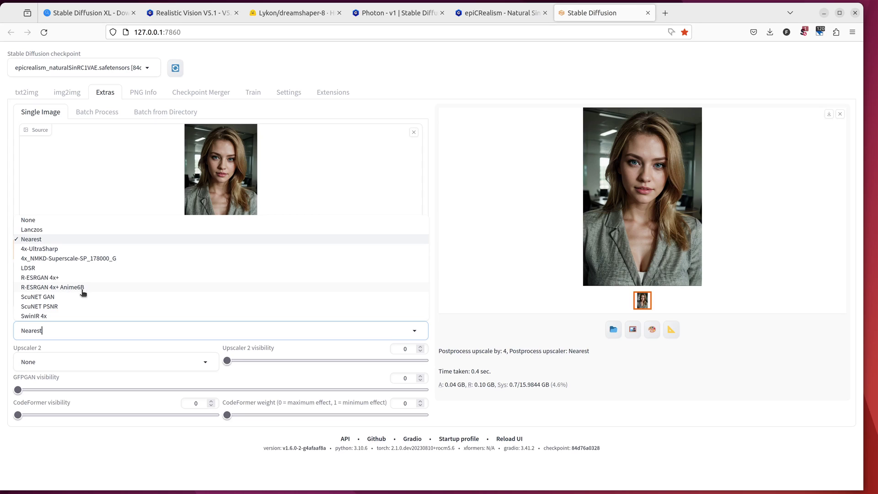
left_click(29, 277)
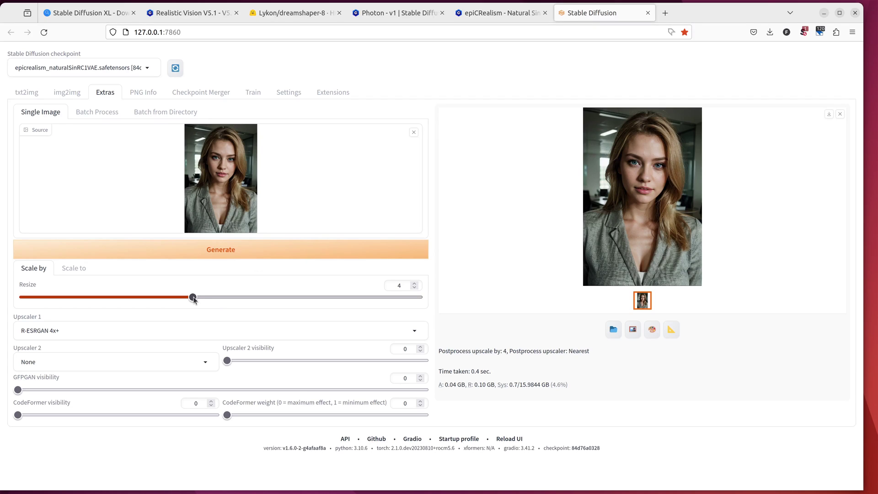
left_click(278, 251)
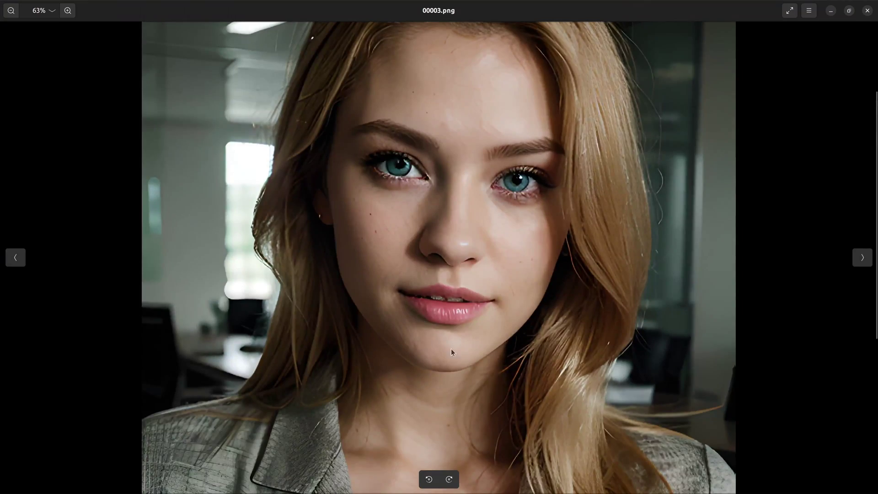
Step: Examine the skin, lips and eyes in 00003.png both up close and as a whole, and close the image viewer
scroll(468, 358, "up", 3)
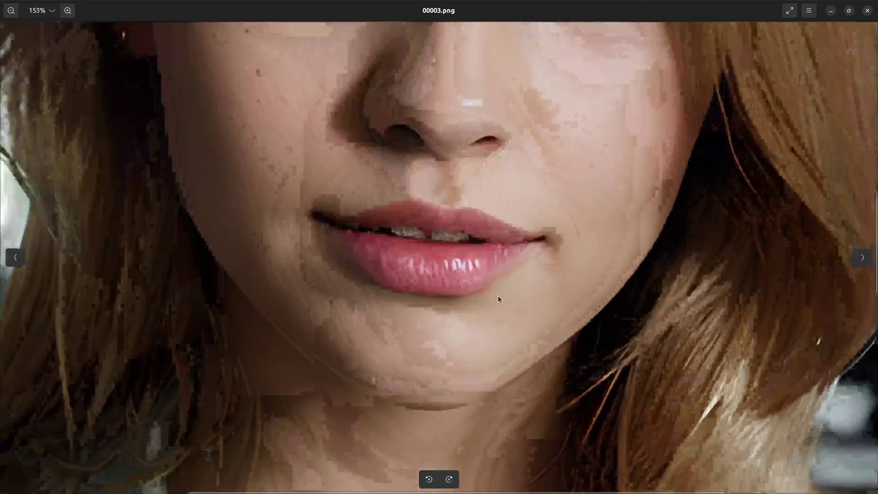
scroll(442, 245, "up", 2)
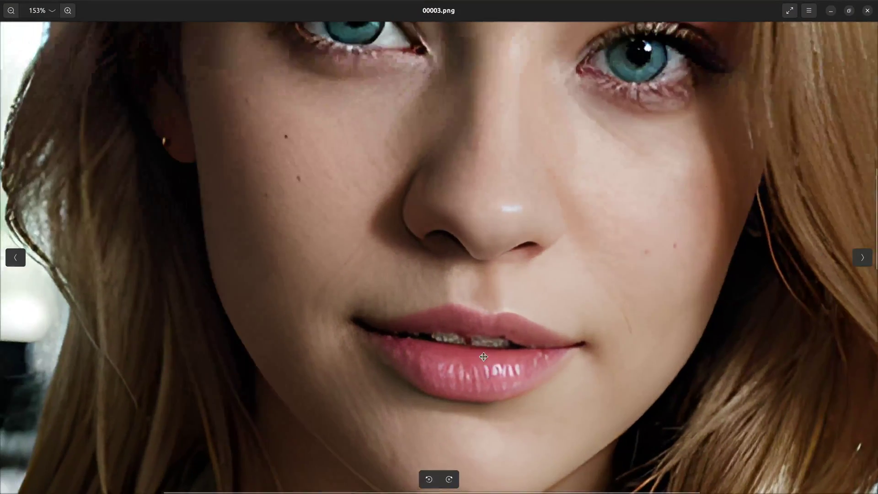
scroll(428, 291, "down", 1)
scroll(428, 291, "down", 2)
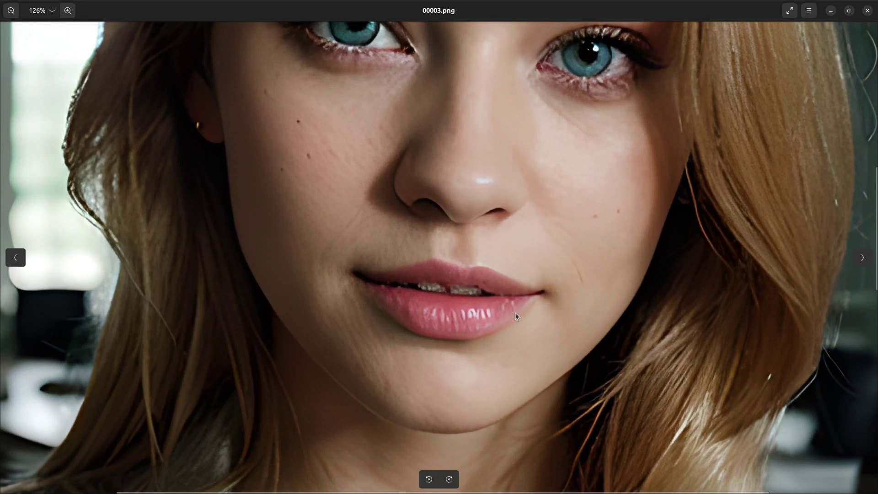
scroll(515, 312, "down", 4)
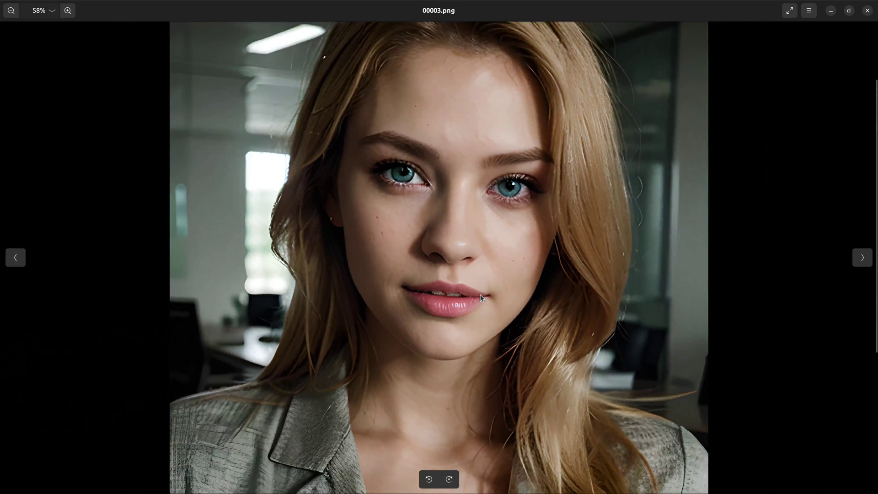
scroll(479, 298, "down", 1)
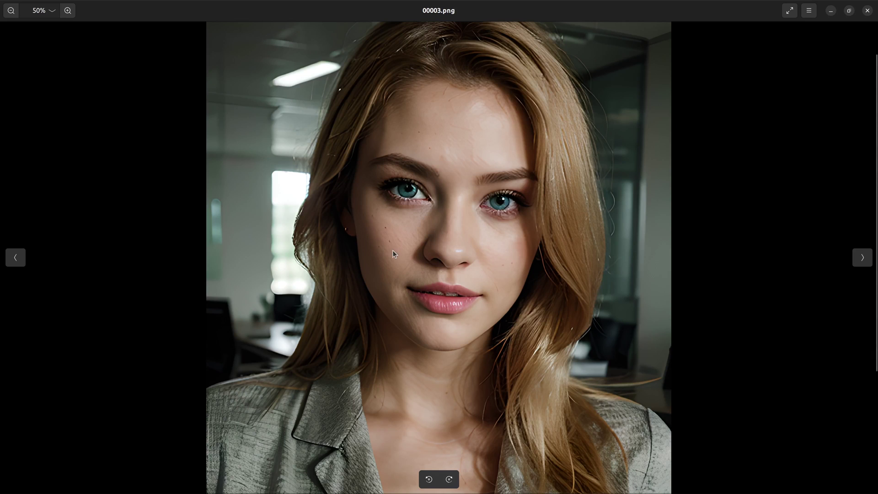
scroll(393, 251, "up", 1)
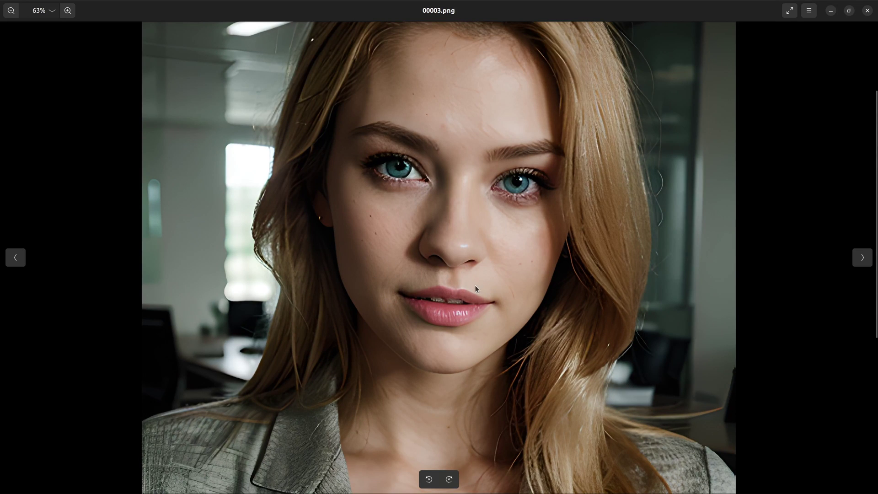
scroll(396, 284, "down", 3)
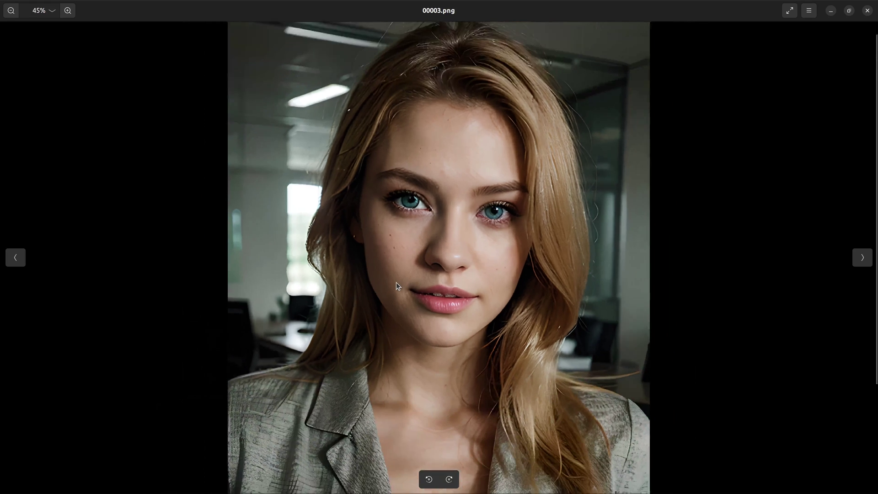
key("ctrl+w")
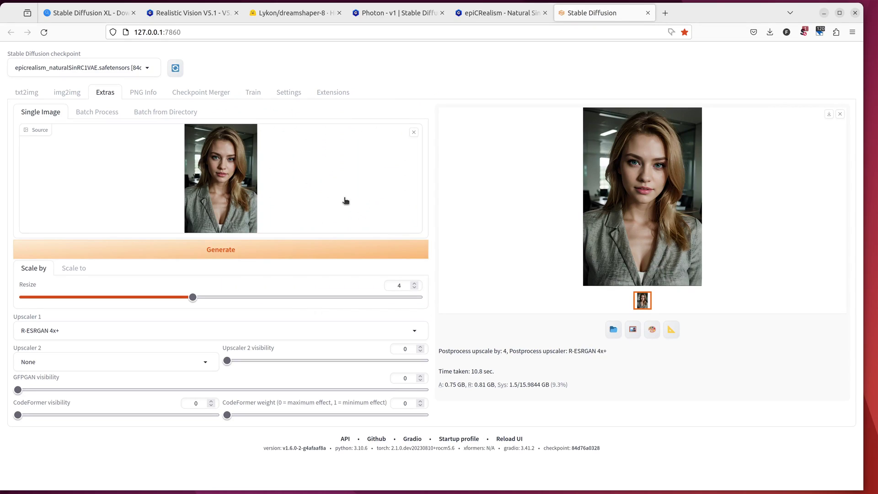
Step: Send the generated portrait from txt2img to img2img together with its prompts
left_click(24, 93)
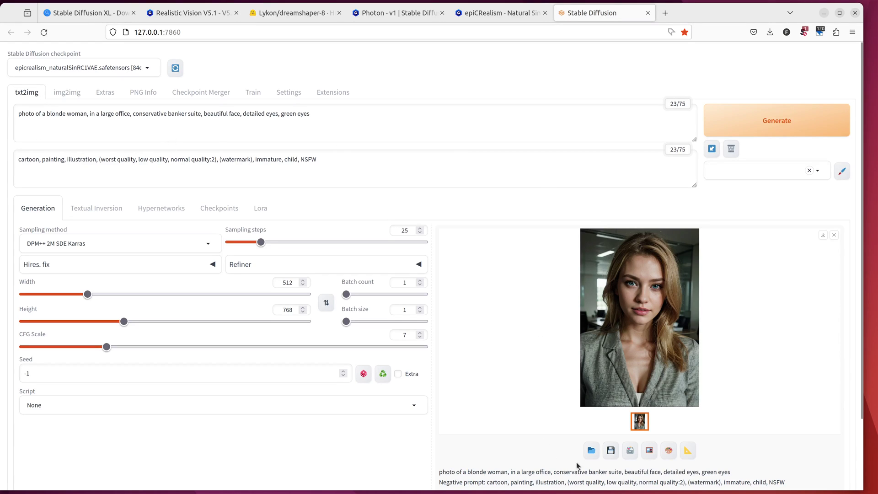
left_click(647, 454)
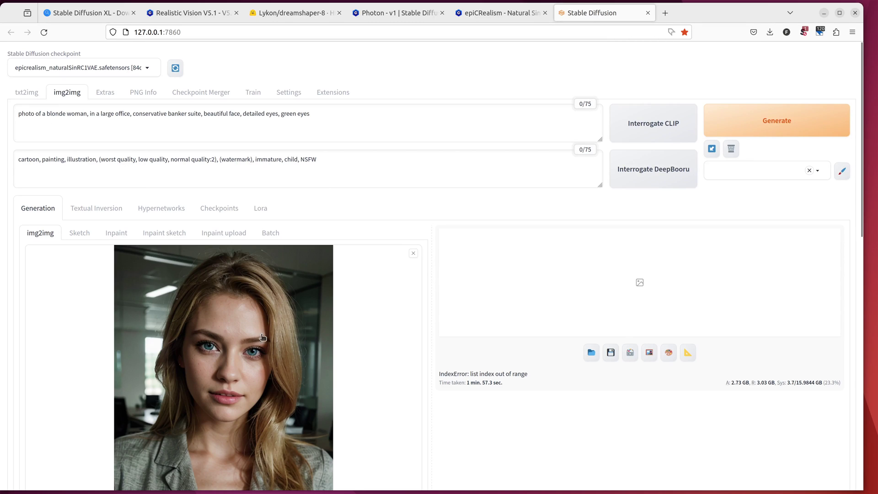
Step: Trim the img2img prompt down to "in a large office" by deleting the subject before it and the descriptions after it
left_click_drag(17, 113, 96, 120)
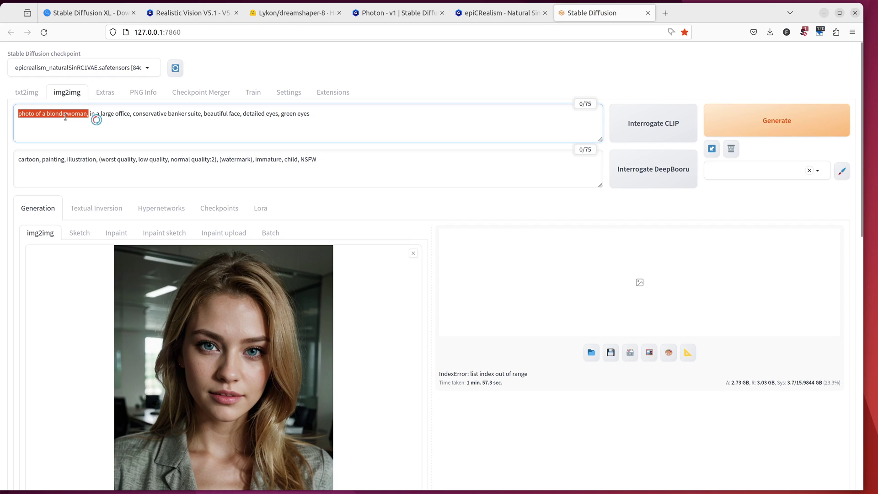
left_click(132, 114)
left_click_drag(18, 114, 91, 113)
key("BackSpace")
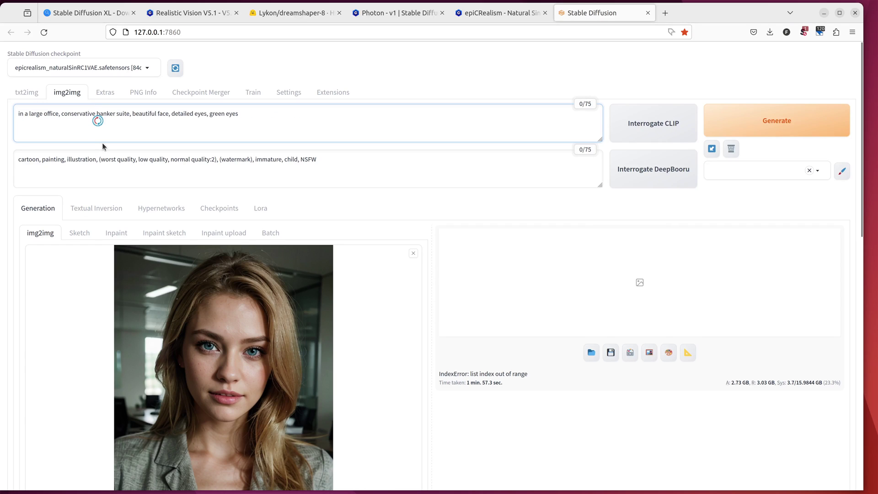
key("ctrl+Right")
key("ctrl+Right")
key("ctrl+Right")
key("ctrl+Right")
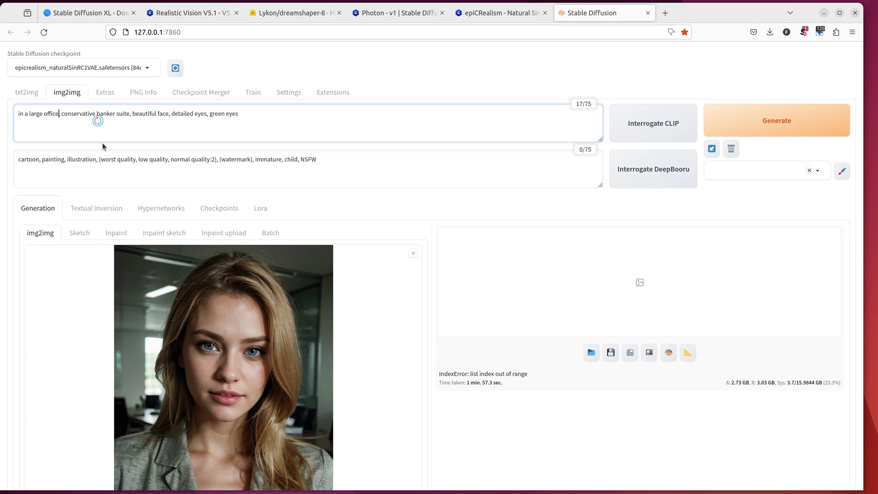
key("shift+Right")
key("shift+Right")
key("shift+Right")
key("shift+Right")
key("shift+Right")
key("shift+Right")
key("shift+Right")
key("shift+Right")
key("shift+Right")
key("shift+Right")
key("shift+Right")
key("shift+Right")
key("shift+Right")
key("shift+Right")
key("shift+Right")
key("shift+Right")
key("shift+Right")
key("shift+Right")
key("shift+Right")
key("shift+Right")
key("shift+Right")
key("shift+Right")
key("shift+Right")
key("shift+Right")
key("shift+Right")
key("shift+Right")
key("shift+Right")
key("shift+Right")
key("shift+Right")
key("shift+Right")
key("shift+Right")
key("shift+Right")
key("shift+Right")
key("shift+Right")
key("shift+Right")
key("shift+Right")
key("shift+Right")
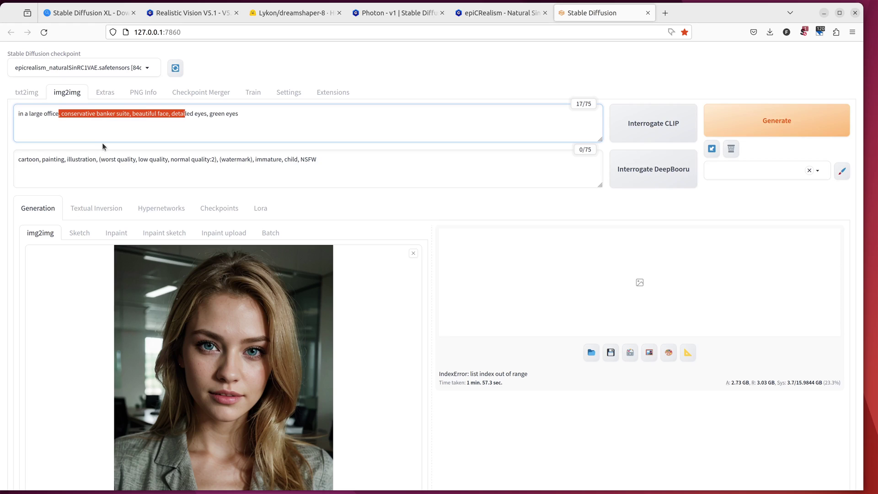
key("BackSpace")
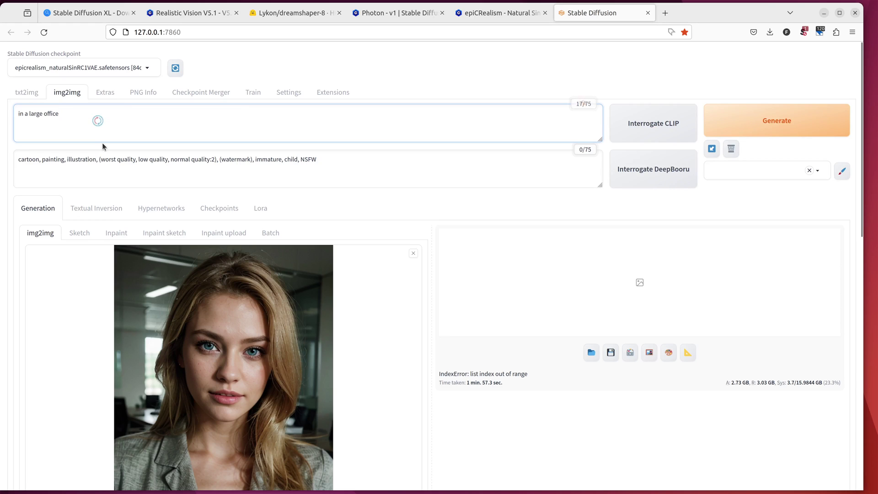
Step: Replace the entire img2img prompt with "highly detailed"
key("ctrl+a")
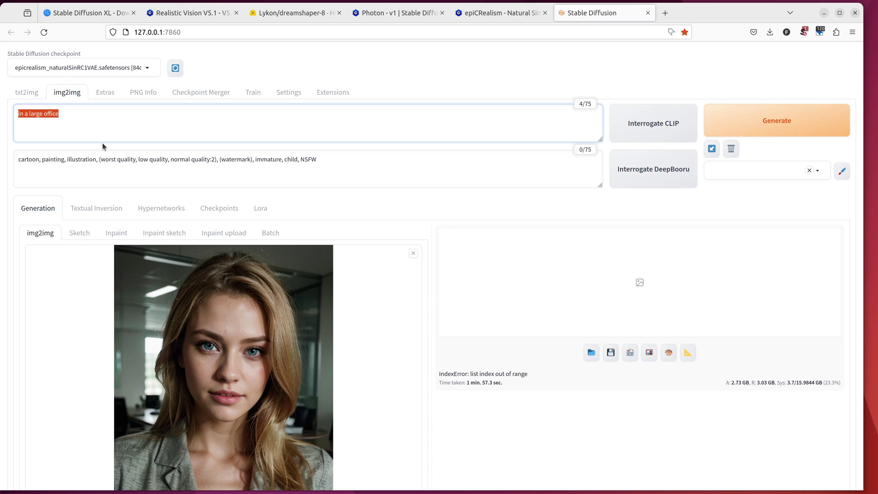
key("BackSpace")
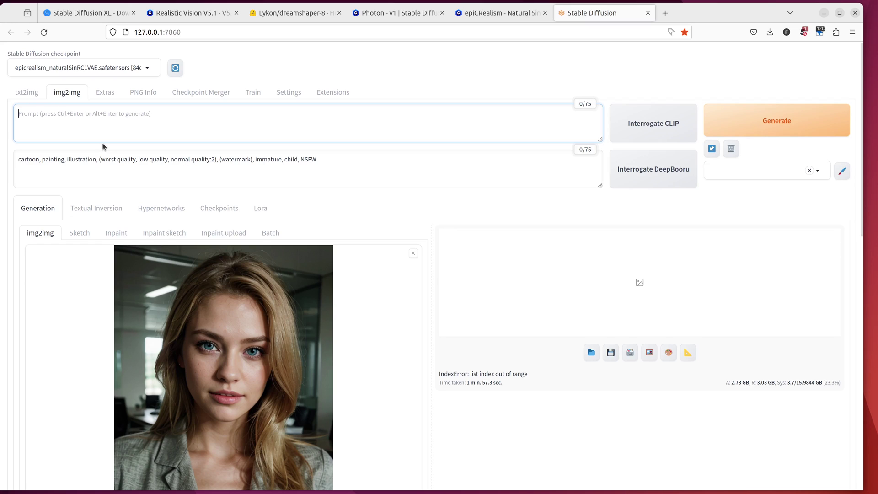
type("high")
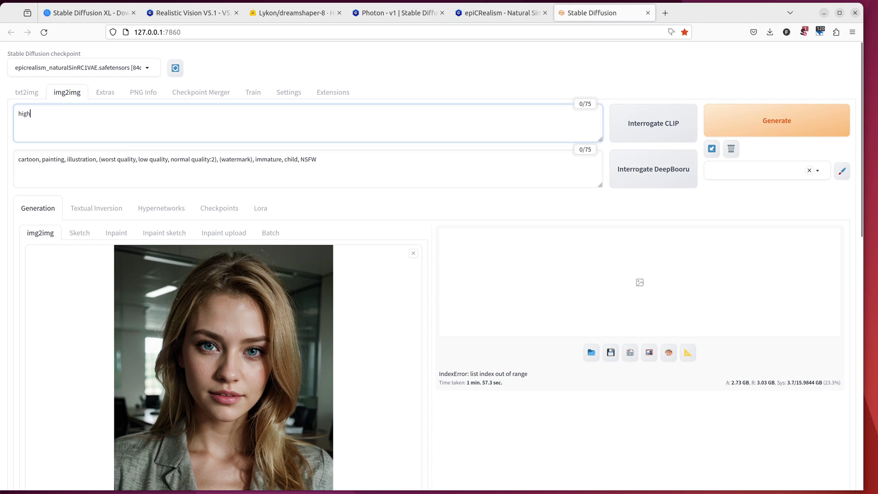
type("ly detailed")
Step: Set the img2img sampling method to DPM++ 2M SDE Karras
scroll(386, 215, "down", 10)
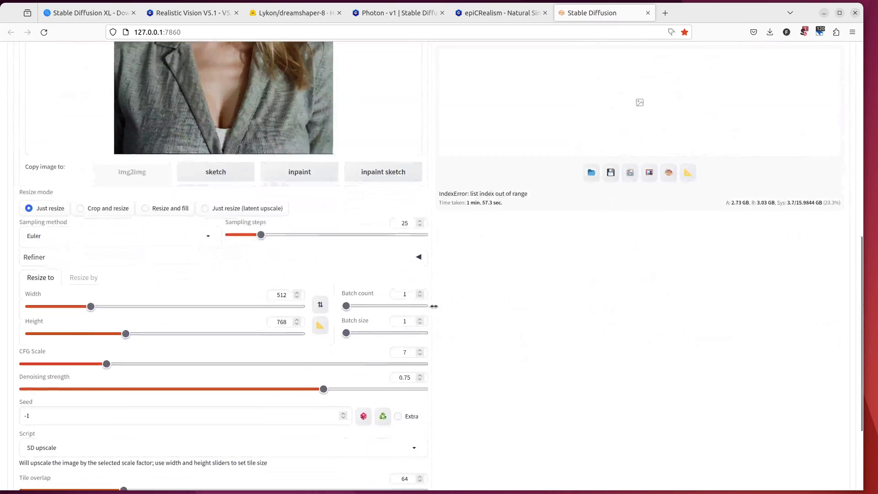
scroll(483, 322, "up", 1)
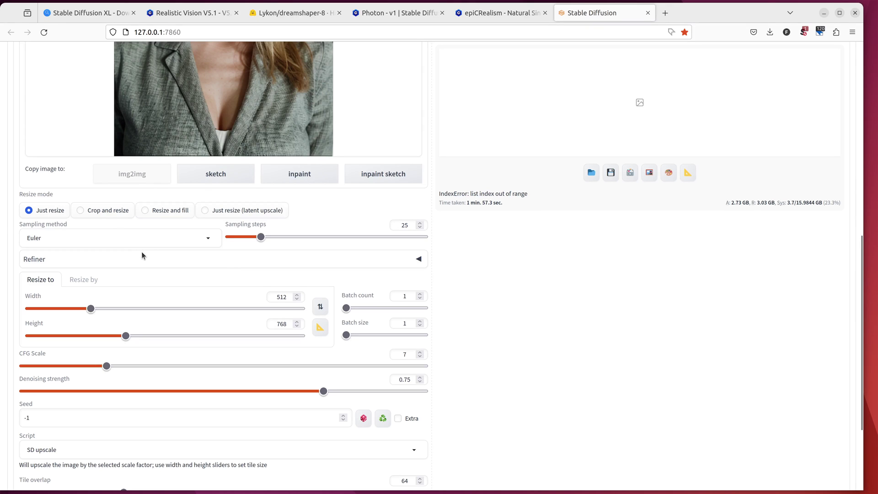
left_click(92, 237)
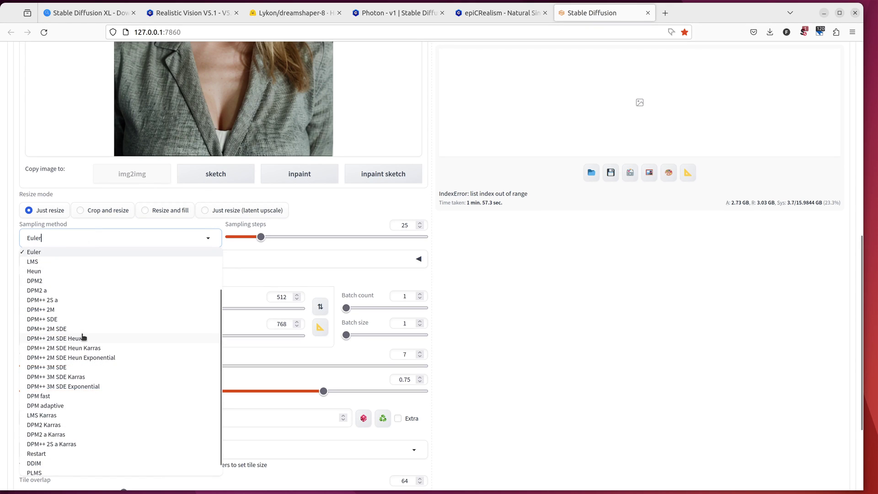
scroll(83, 337, "up", 1)
scroll(118, 343, "up", 8)
scroll(119, 388, "down", 5)
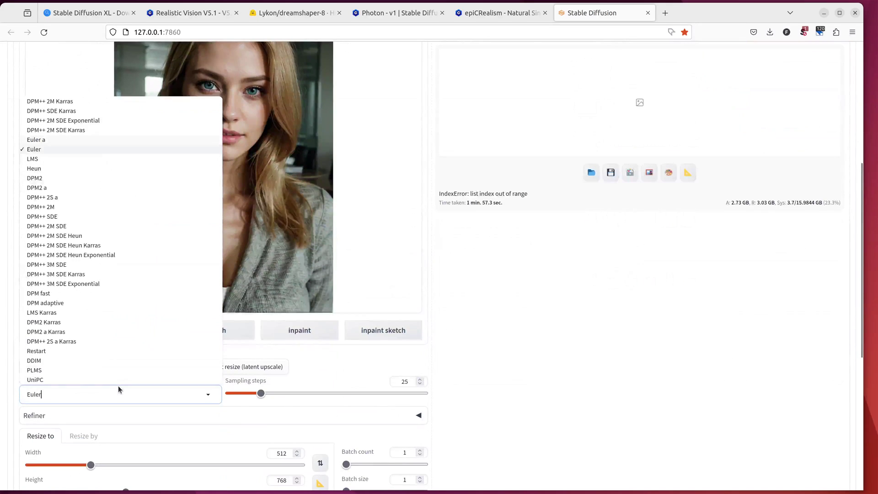
scroll(119, 389, "up", 2)
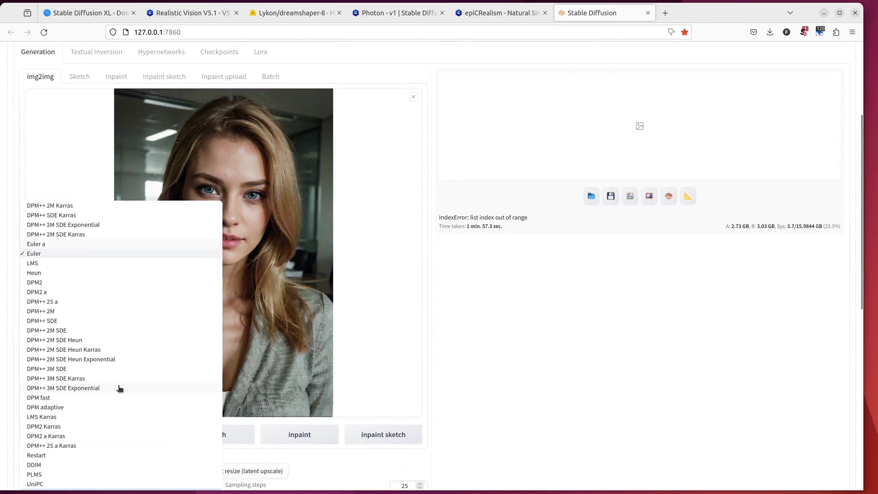
left_click(69, 237)
scroll(166, 394, "down", 5)
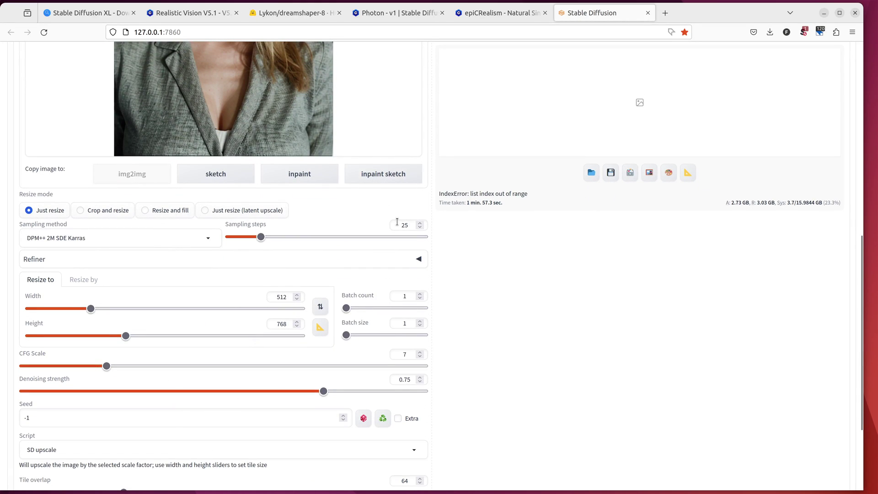
Step: Set the img2img CFG scale to 5 and the denoising strength to 0.2
scroll(155, 353, "down", 3)
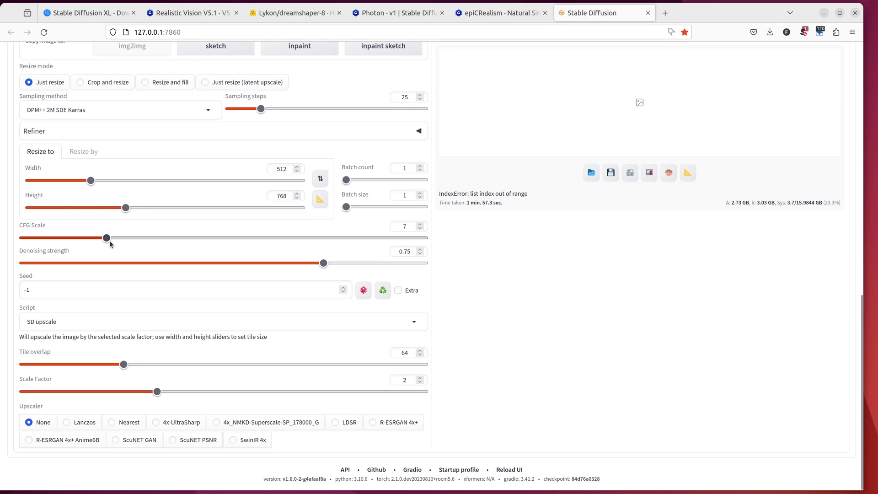
left_click_drag(107, 239, 79, 240)
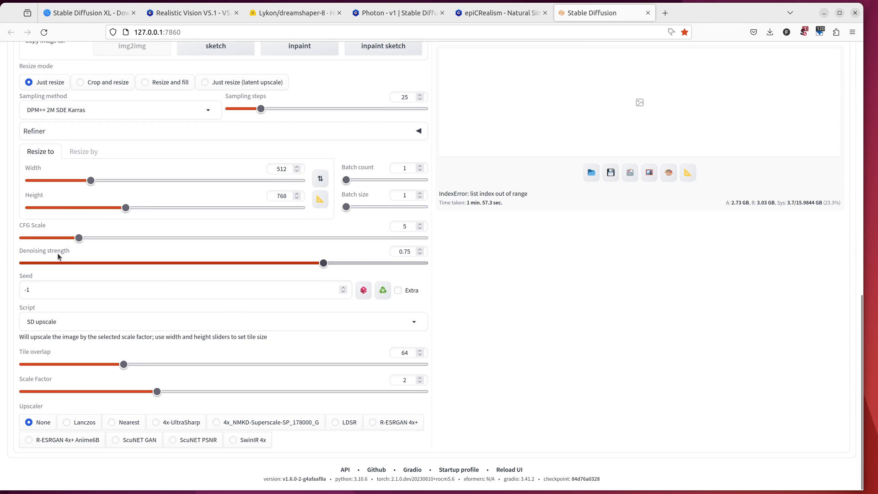
left_click_drag(322, 265, 104, 267)
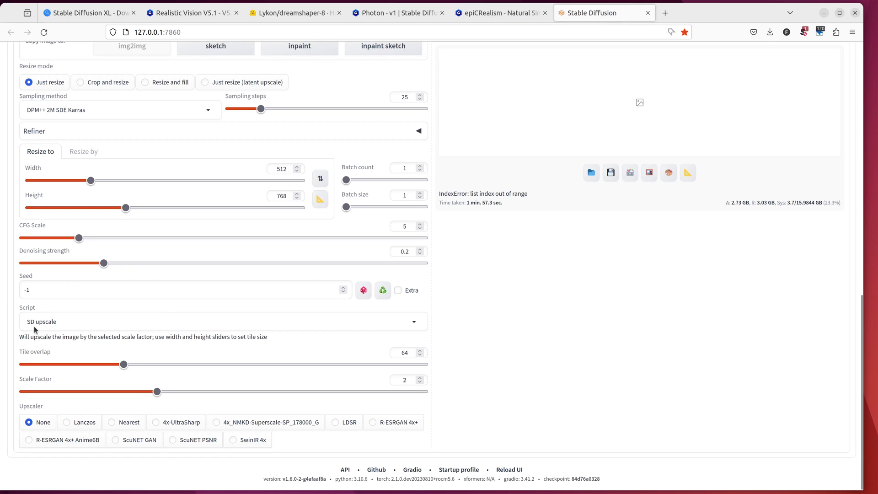
Step: Keep SD upscale as the img2img script and set its scale factor to 4
left_click(66, 321)
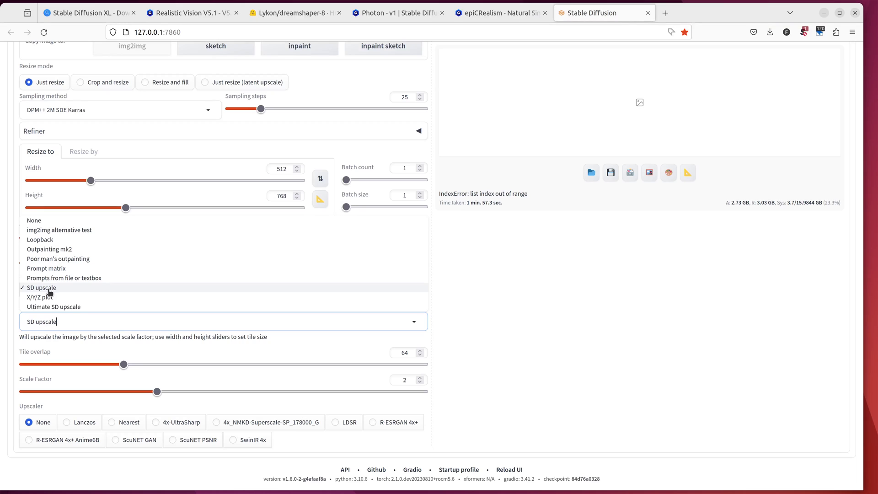
left_click(62, 401)
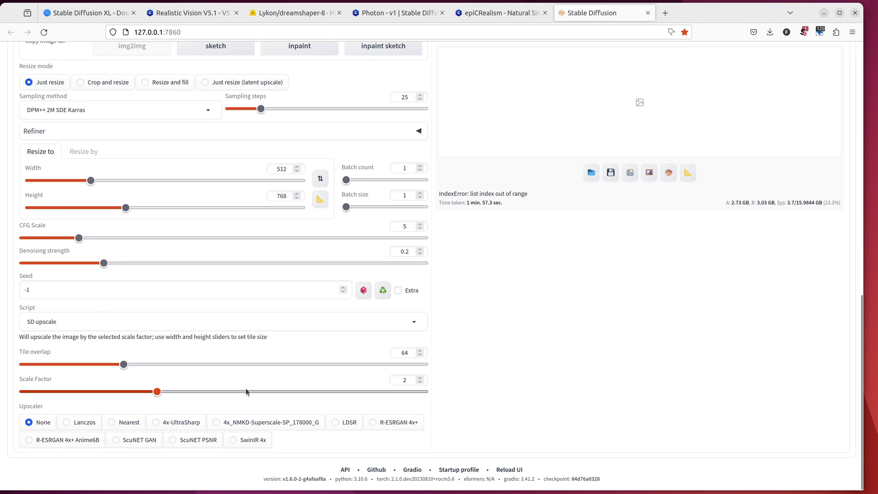
left_click_drag(246, 392, 429, 392)
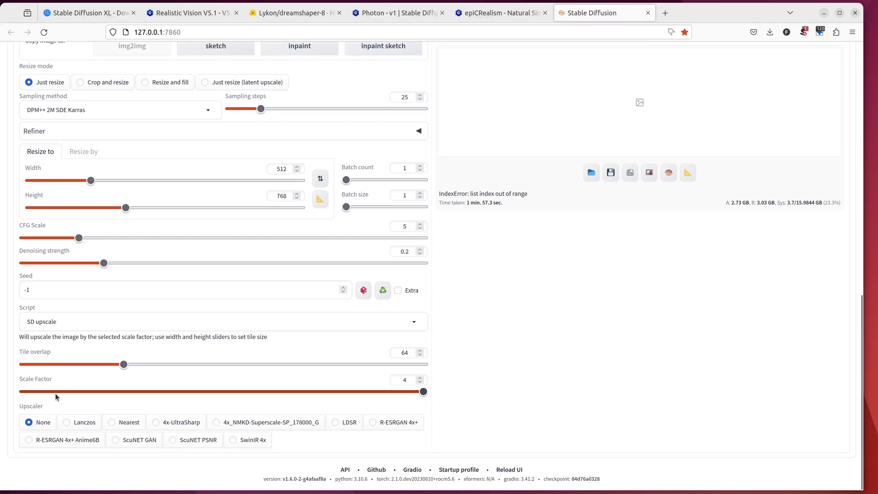
Step: Set the height to 512 to match the width, giving square tiles for the SD upscale script
left_click_drag(25, 336, 261, 342)
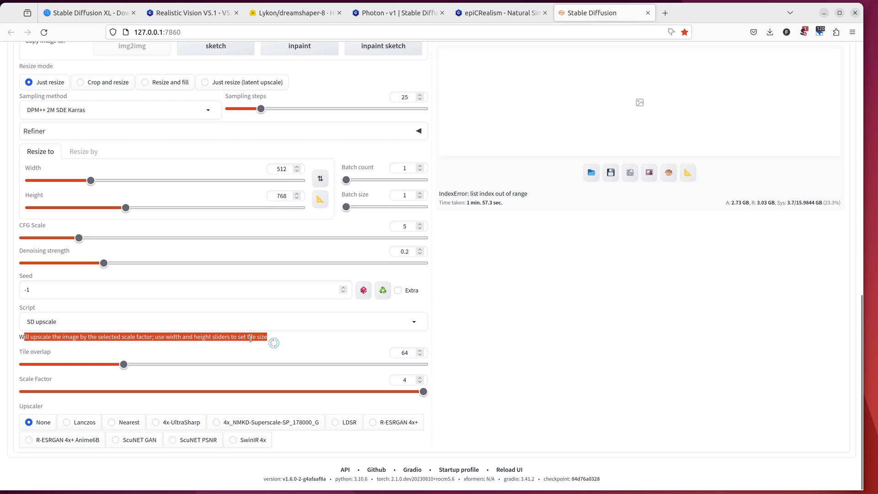
left_click(157, 339)
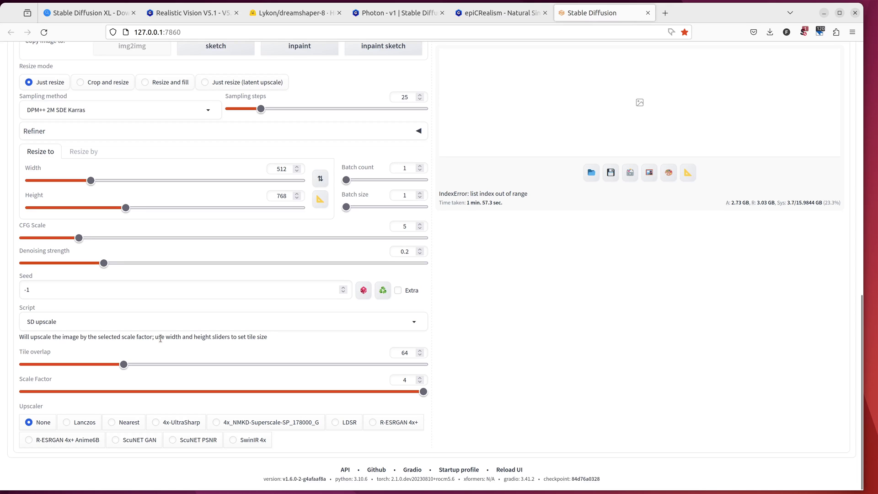
left_click_drag(158, 339, 230, 337)
scroll(201, 362, "up", 4)
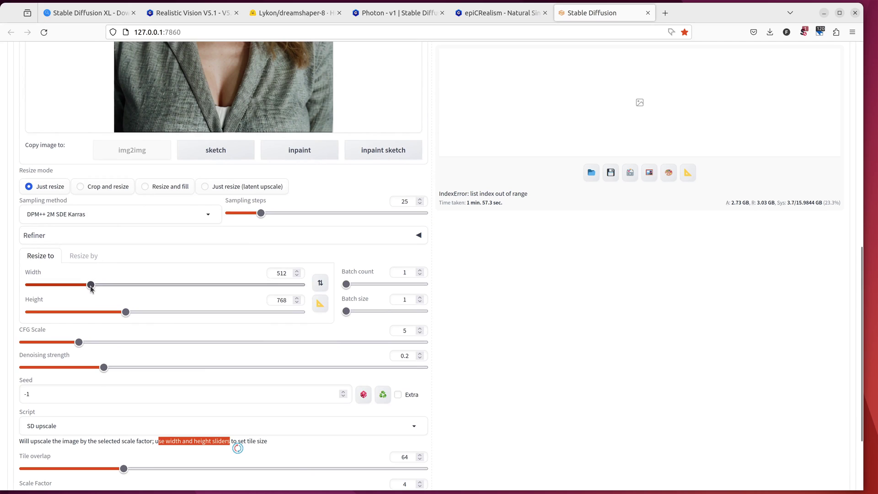
left_click_drag(126, 313, 92, 314)
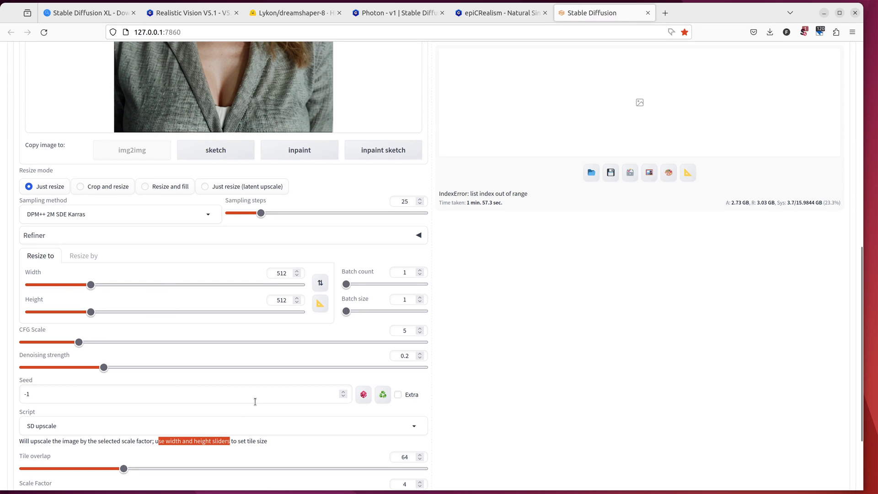
Step: Choose 4x_NMKD-Superscale-SP_178000_G as the SD upscale upscaler and generate the upscaled portrait
scroll(255, 401, "down", 3)
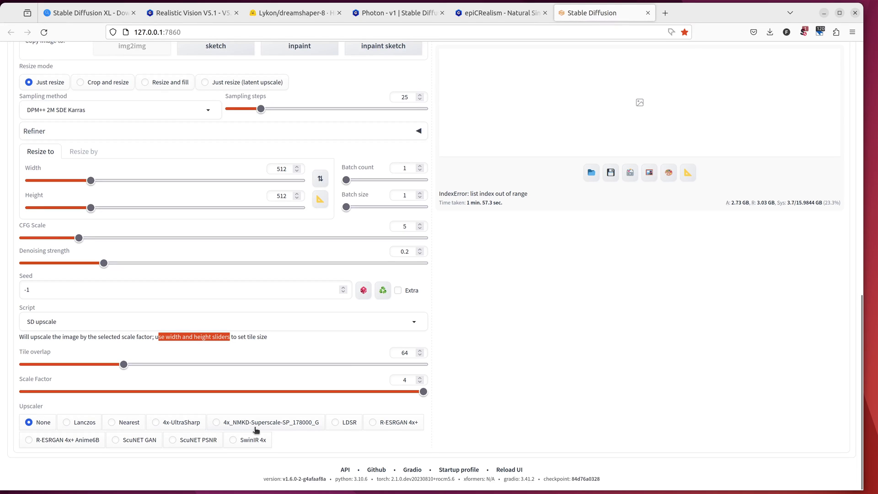
left_click(276, 425)
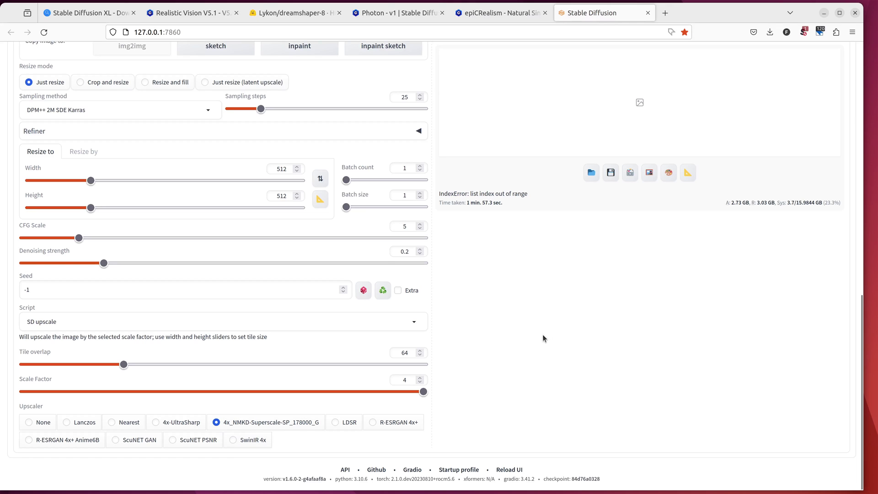
scroll(542, 335, "up", 10)
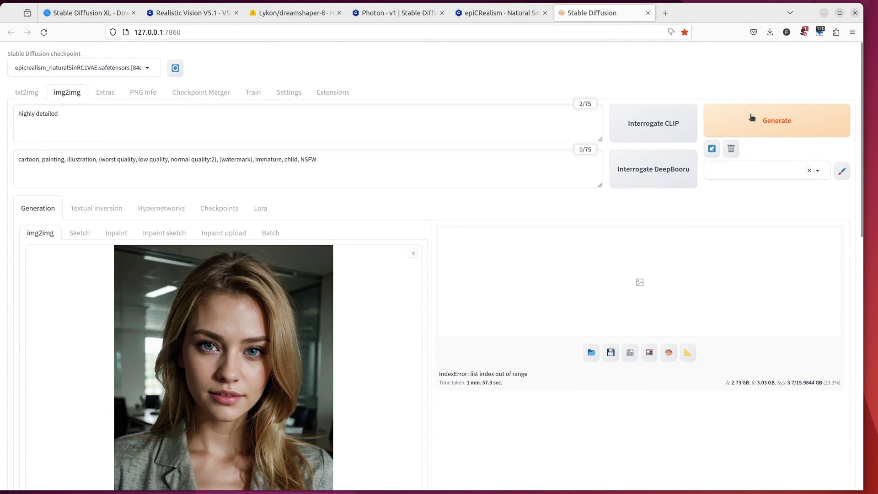
left_click(751, 117)
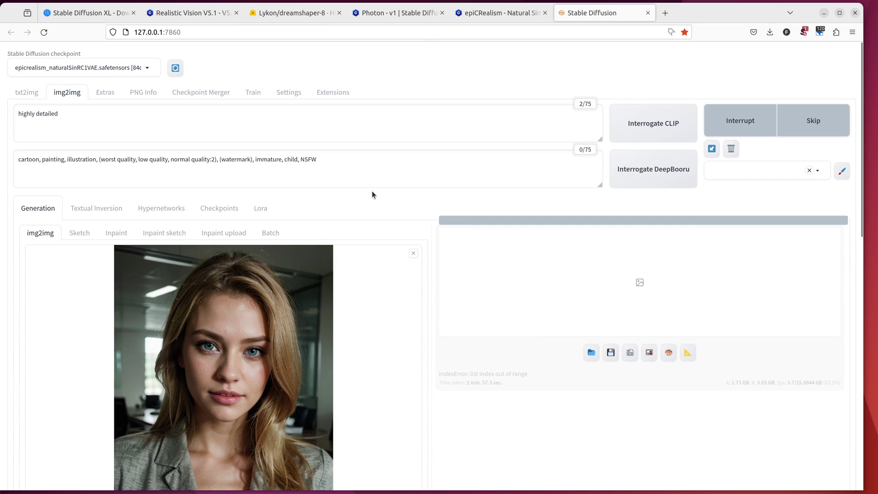
Step: Browse from the web UI's output folder to outputs/img2img-images/2023-11-23 and open 00000-109107807.png in the image viewer
left_click(591, 353)
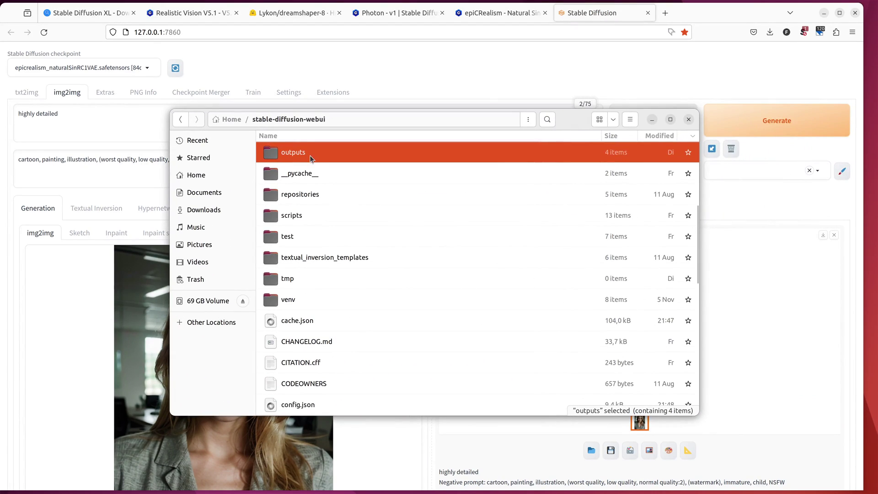
double_click(309, 155)
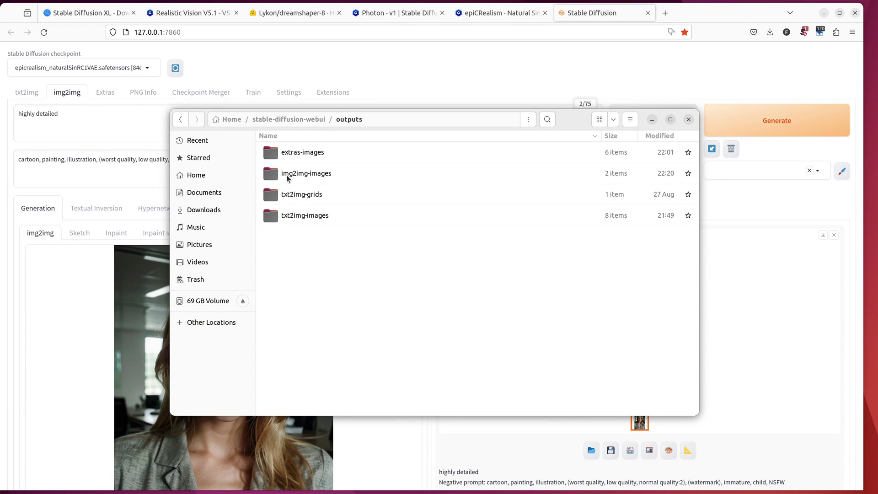
double_click(307, 173)
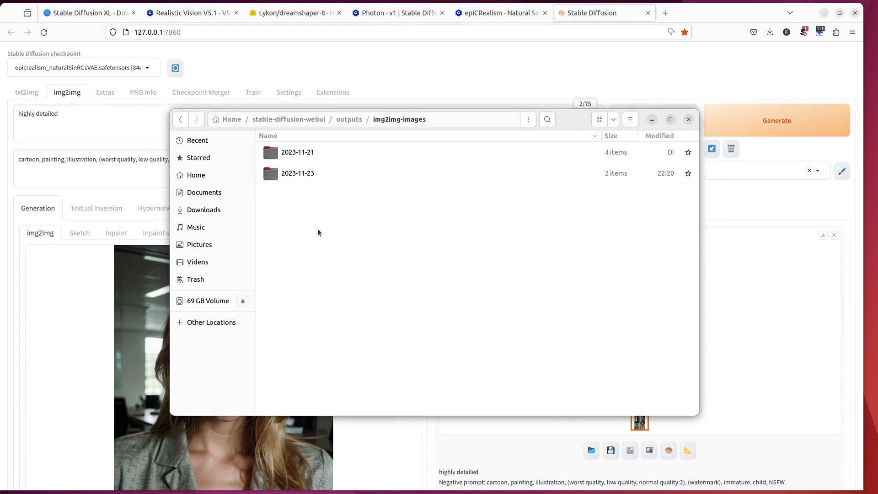
double_click(284, 177)
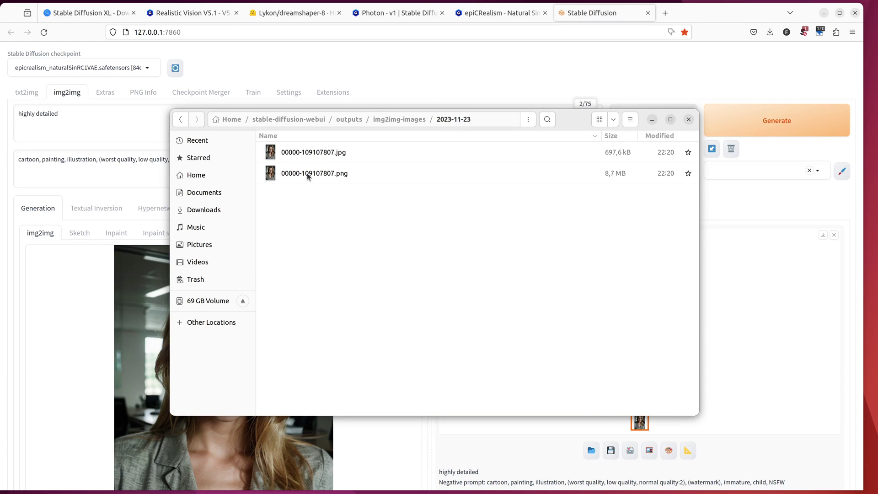
double_click(309, 176)
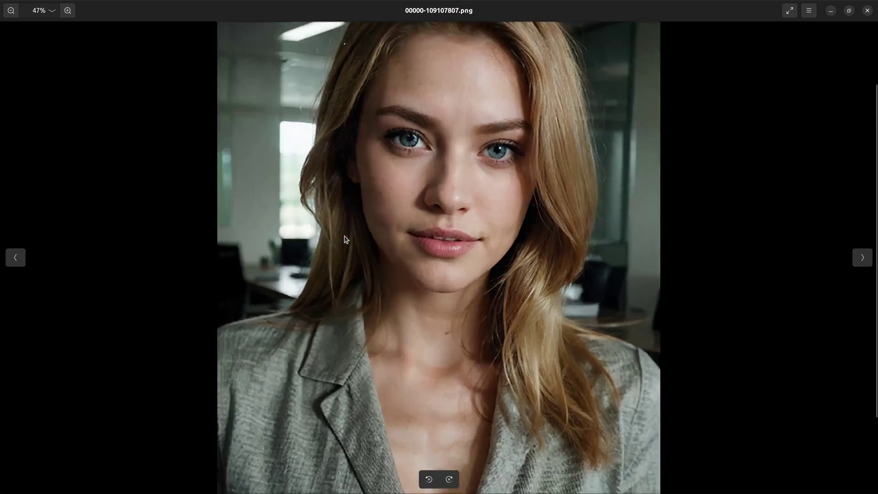
Step: Examine the upscaled portrait up close, checking the skin, eyes, lips and hair for detail
scroll(346, 238, "up", 3)
scroll(344, 274, "up", 4)
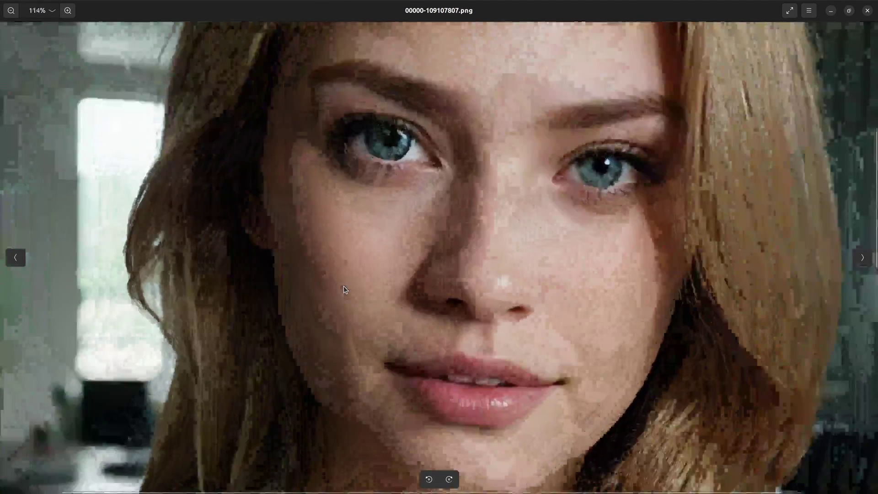
scroll(343, 290, "up", 2)
scroll(383, 351, "up", 1)
scroll(352, 285, "down", 1)
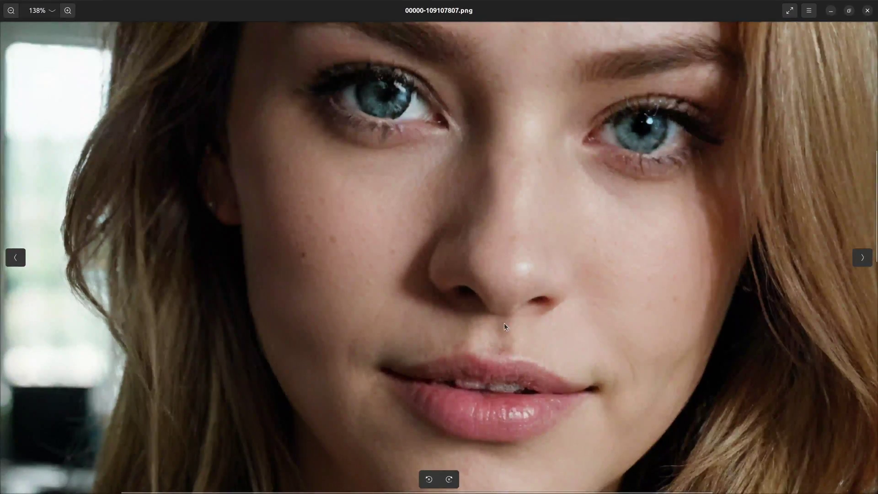
left_click_drag(602, 329, 569, 323)
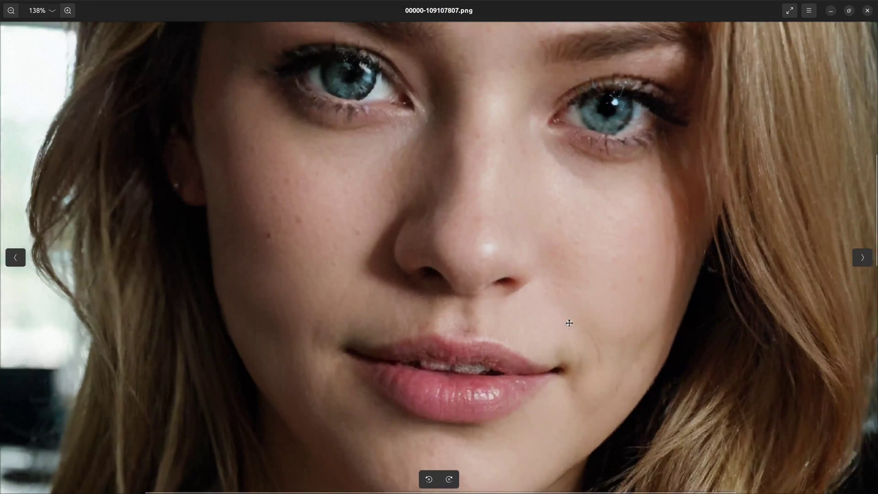
scroll(563, 300, "down", 1)
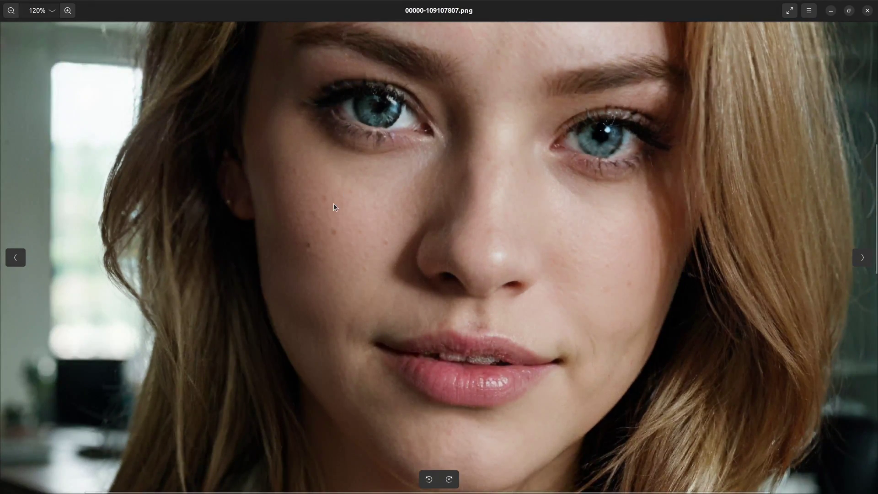
scroll(331, 246, "up", 3)
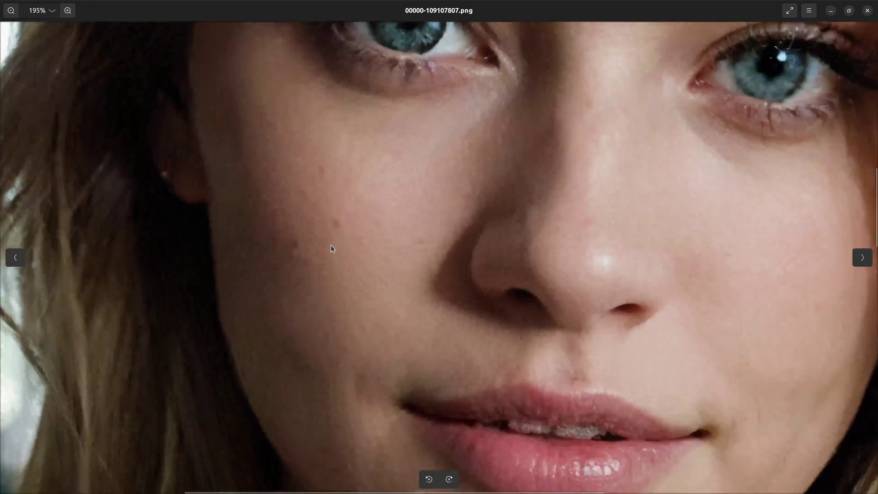
scroll(356, 261, "down", 3)
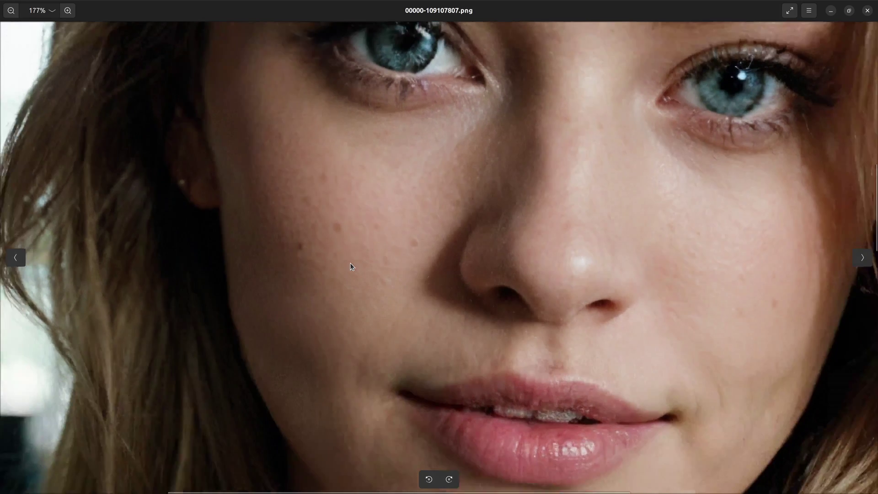
scroll(304, 147, "down", 2)
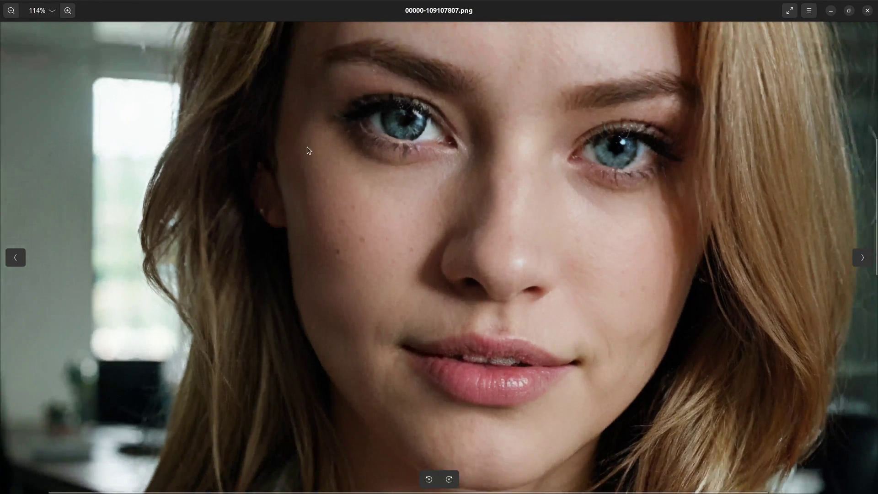
scroll(406, 236, "up", 2)
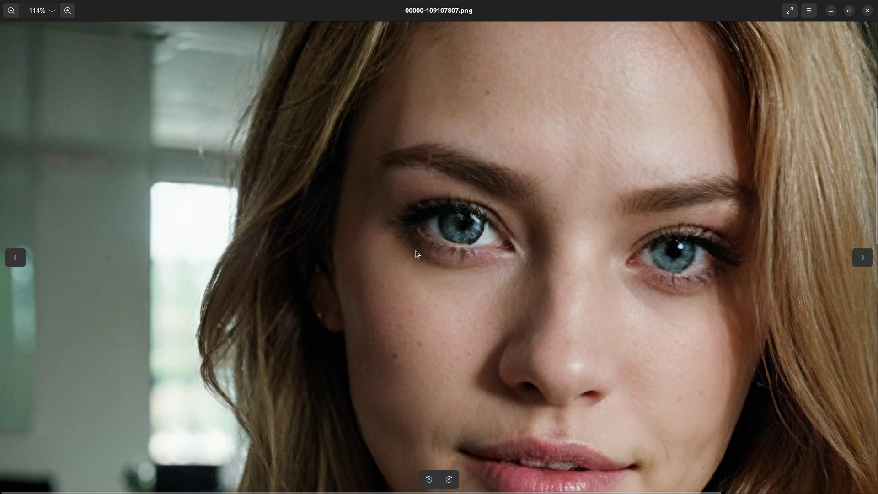
scroll(549, 226, "up", 2)
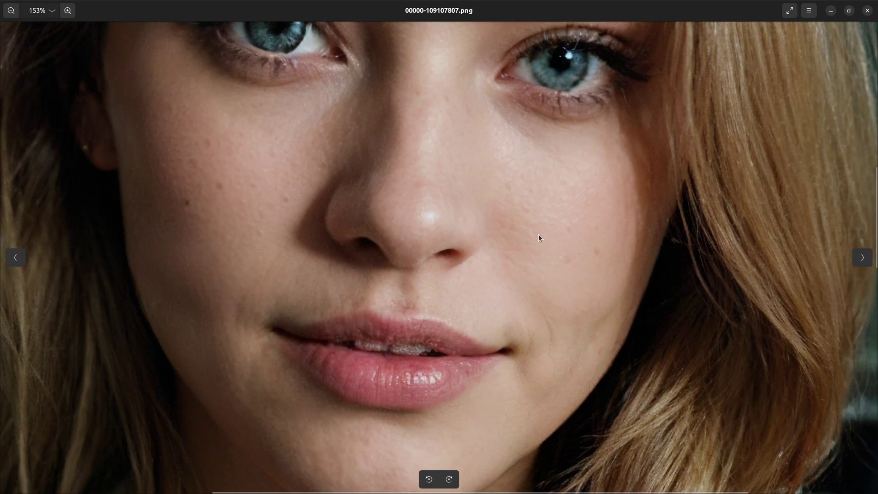
scroll(532, 219, "down", 1)
scroll(536, 227, "down", 1)
Step: Switch to the browser and open the Ultimate SD Upscale GitHub repository linked on epiCRealism's Civitai page
key("alt+Tab")
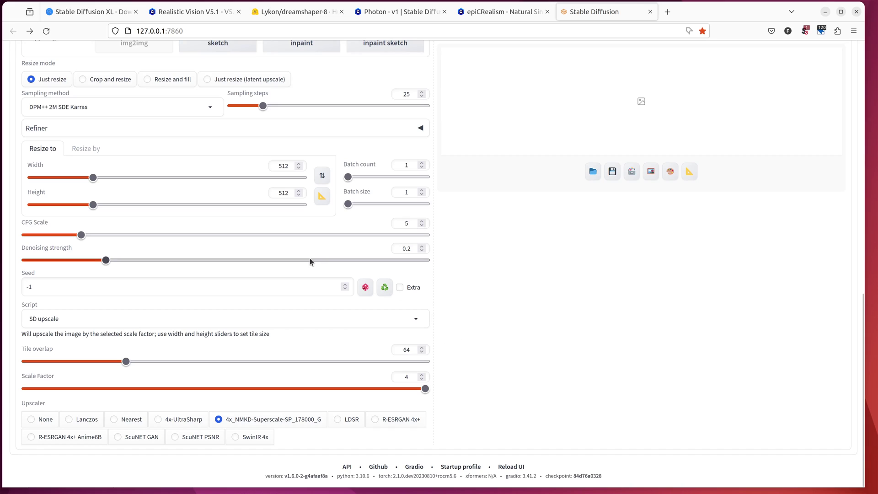
left_click(496, 13)
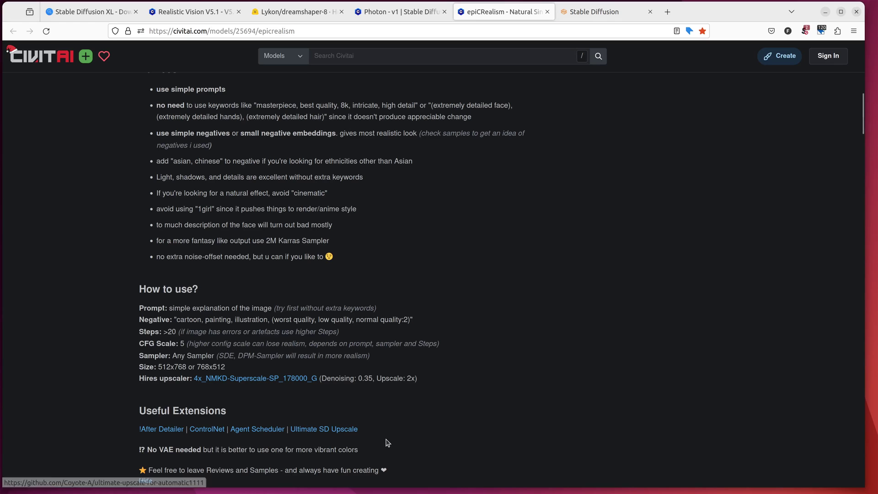
middle_click(335, 430)
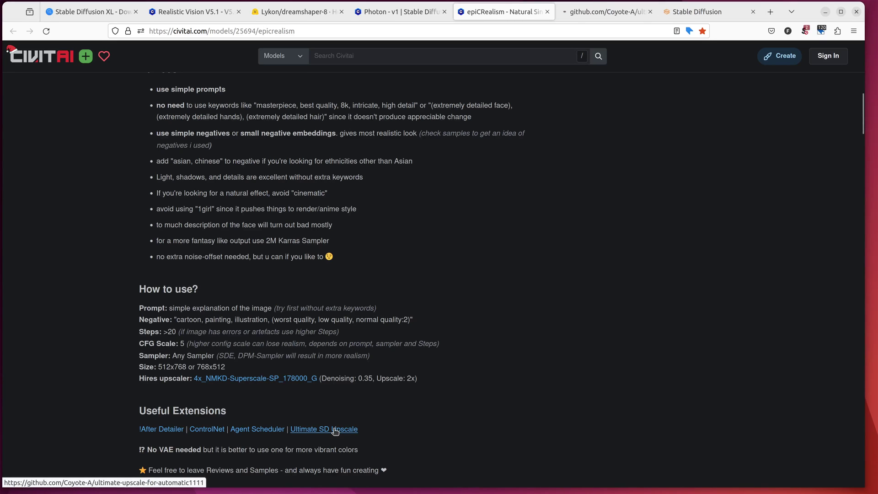
left_click(604, 11)
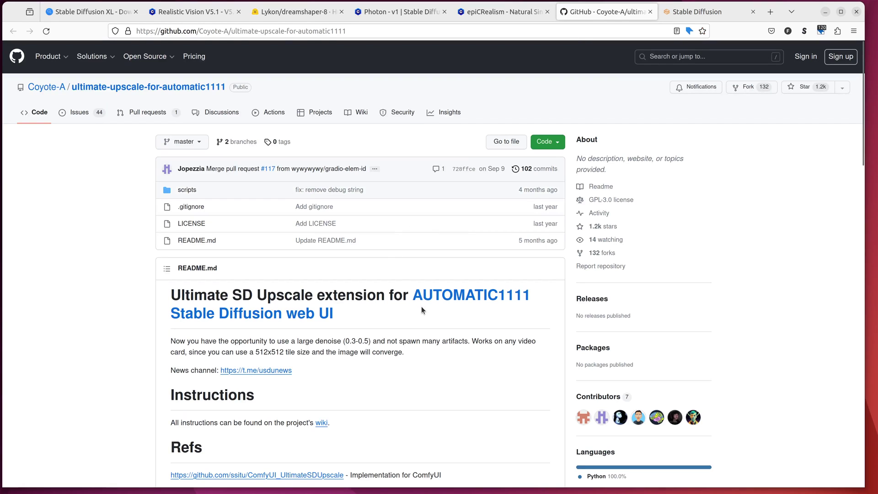
Step: Open the How to page with installation instructions in the Ultimate SD Upscale project's wiki
scroll(369, 364, "down", 3)
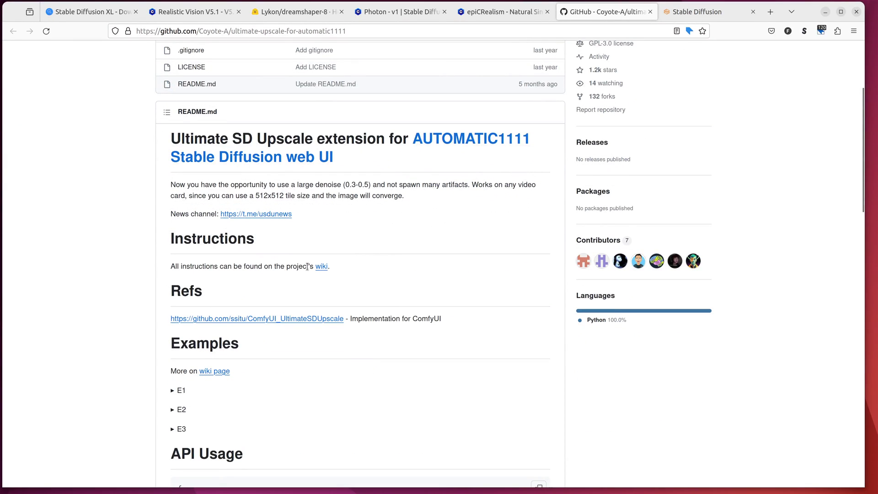
left_click(322, 266)
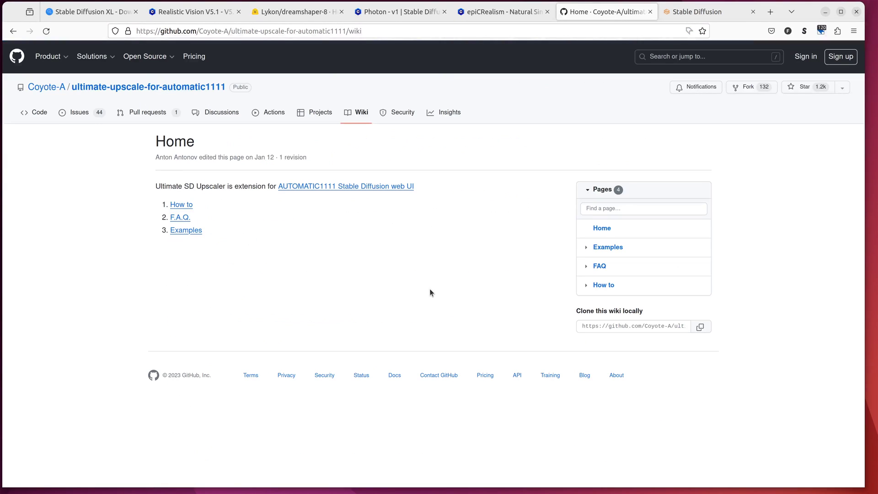
left_click(180, 205)
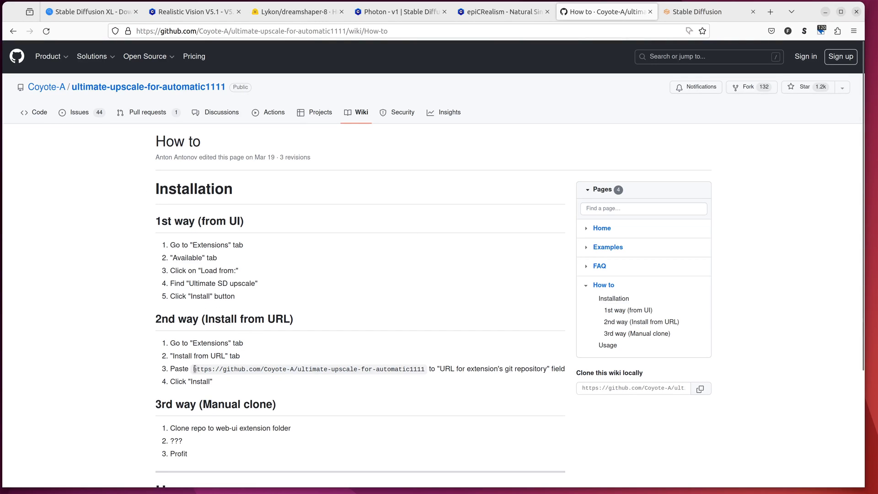
Step: Copy the extension's git repository URL from the "Install from URL" instructions on the How to page
left_click_drag(193, 369, 416, 374)
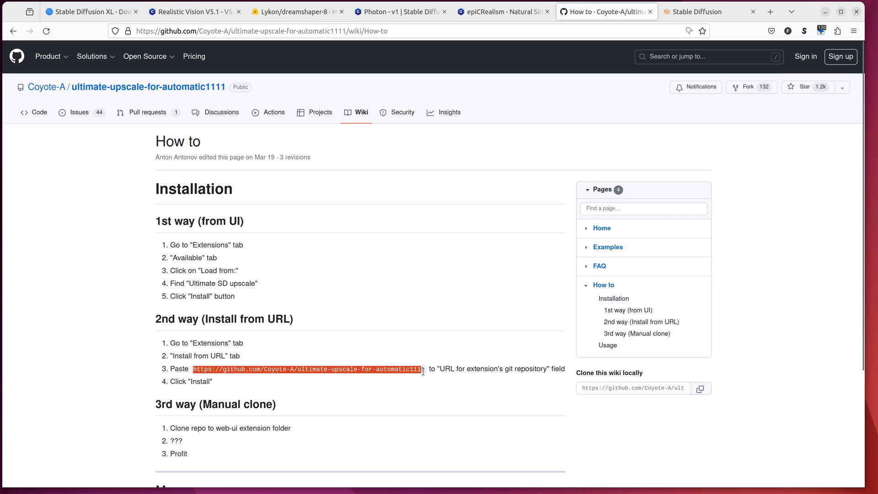
right_click(412, 367)
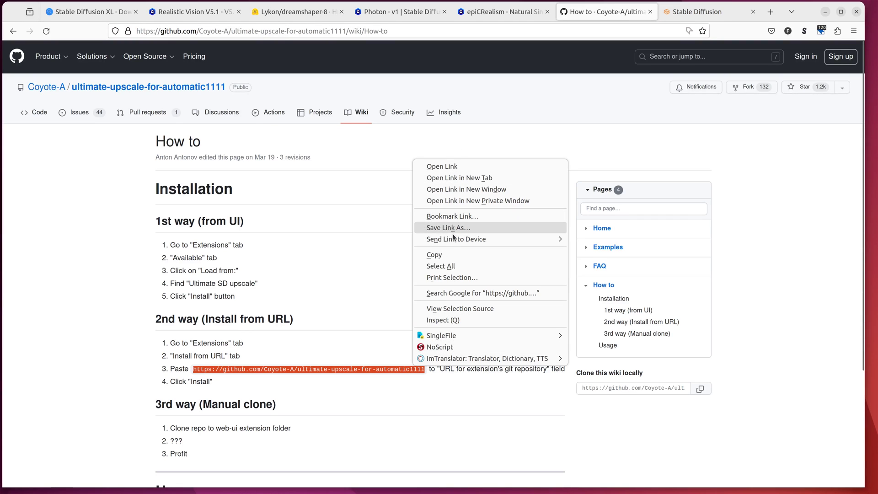
left_click(451, 257)
left_click(715, 13)
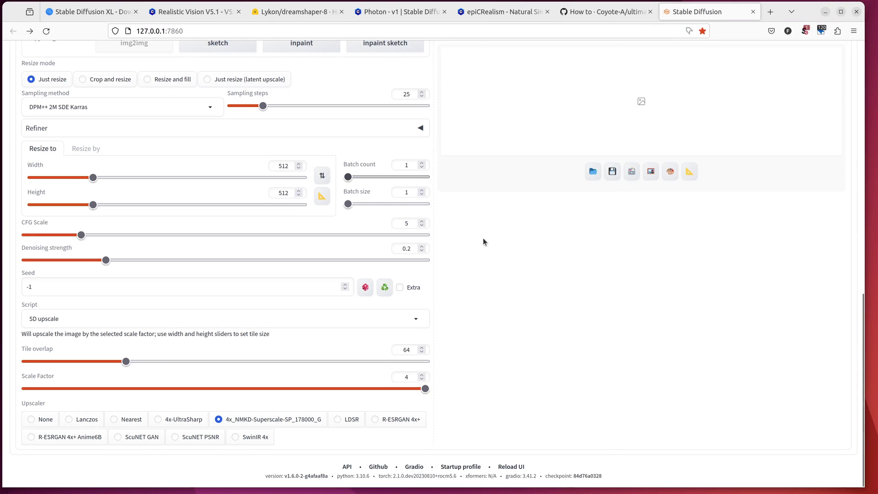
scroll(484, 284, "up", 15)
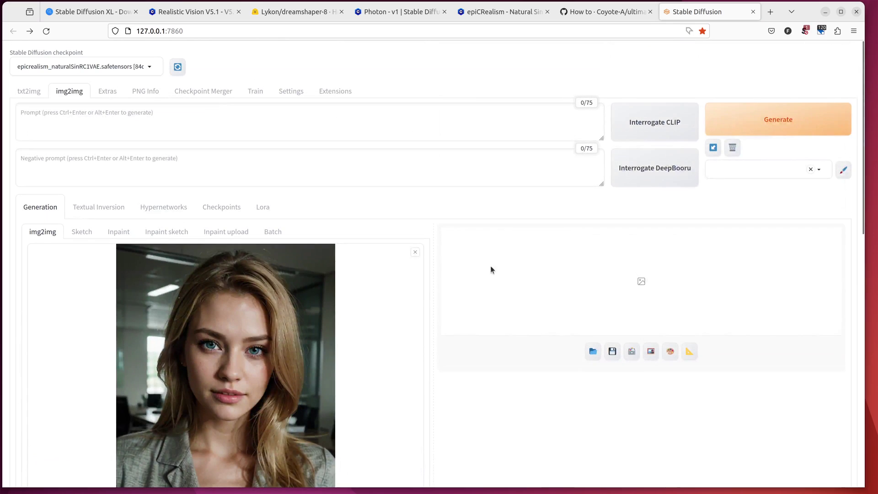
left_click(339, 92)
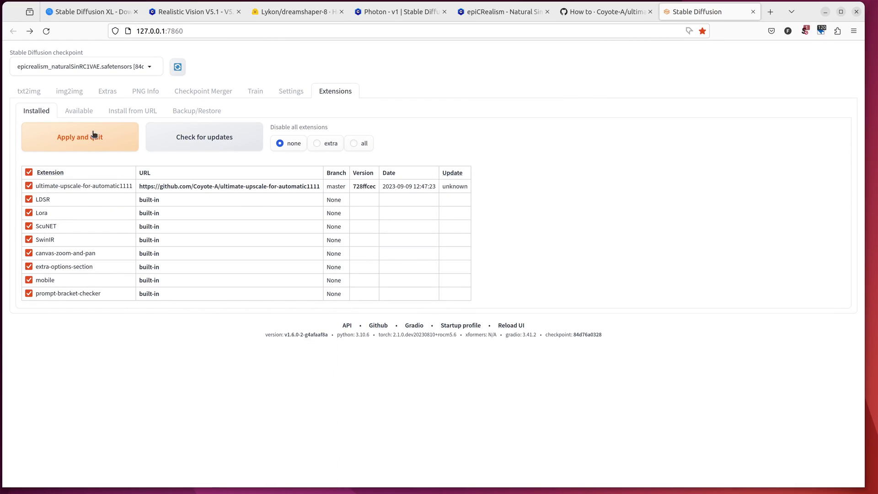
left_click(133, 112)
right_click(123, 143)
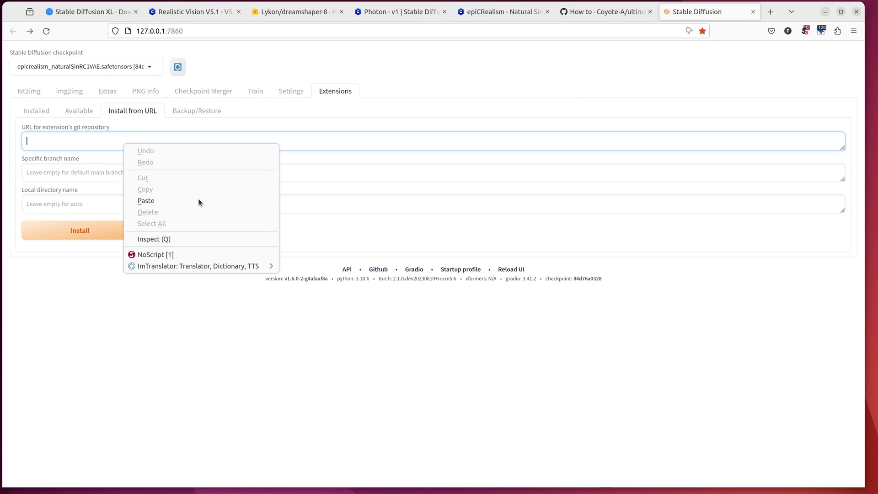
left_click(145, 201)
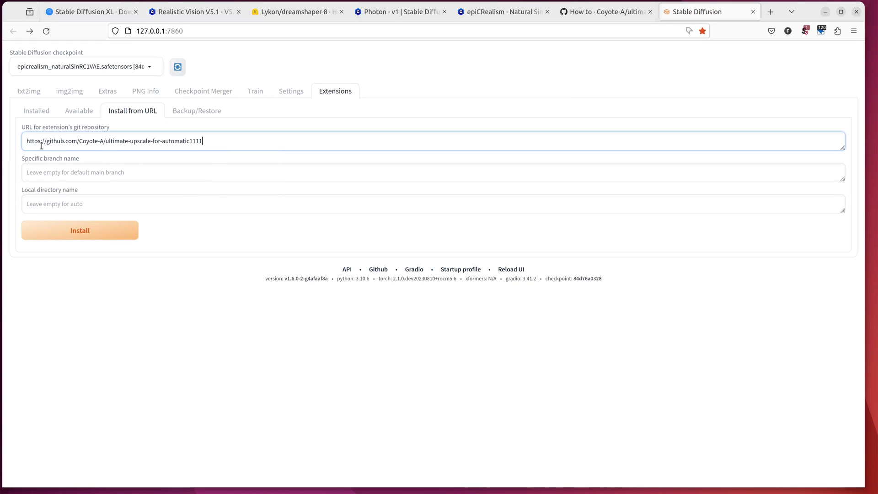
left_click(102, 235)
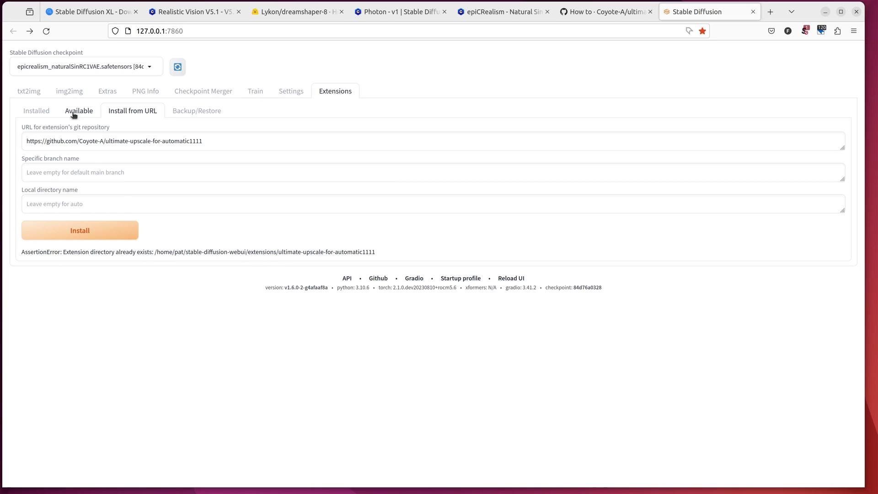
Step: Check the installed extensions for updates, then apply the changes and quit the web UI
left_click(38, 113)
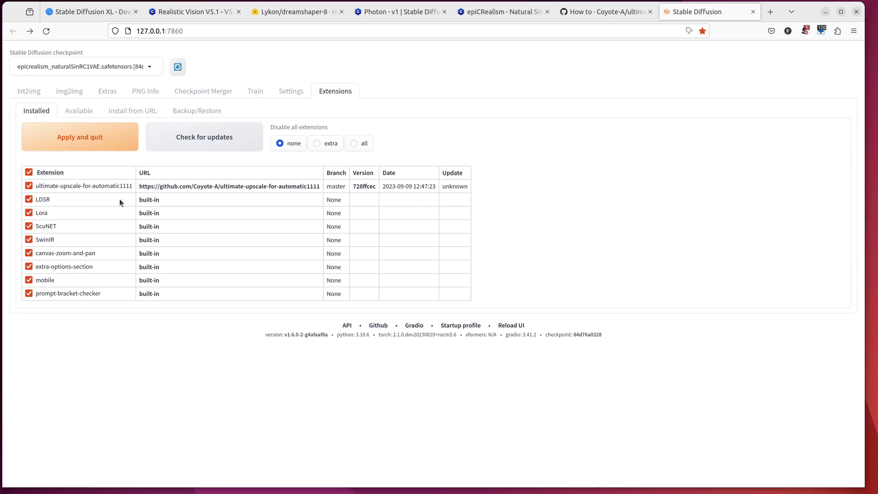
left_click(203, 141)
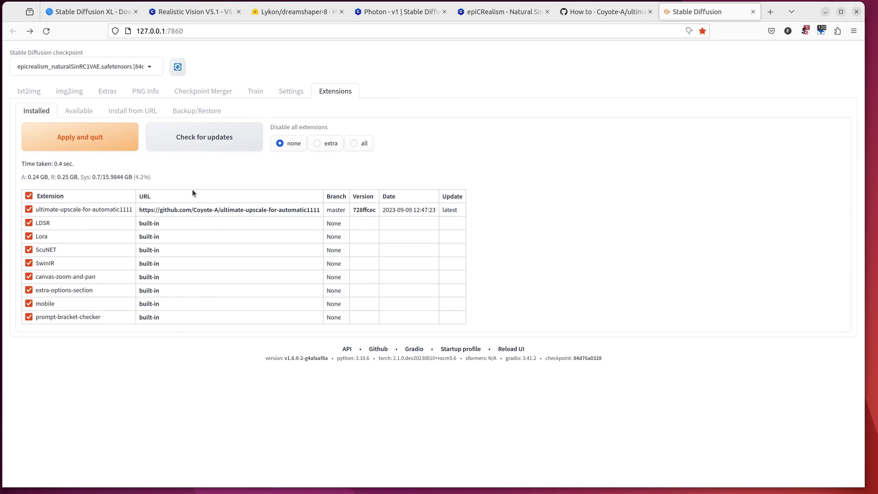
left_click(51, 141)
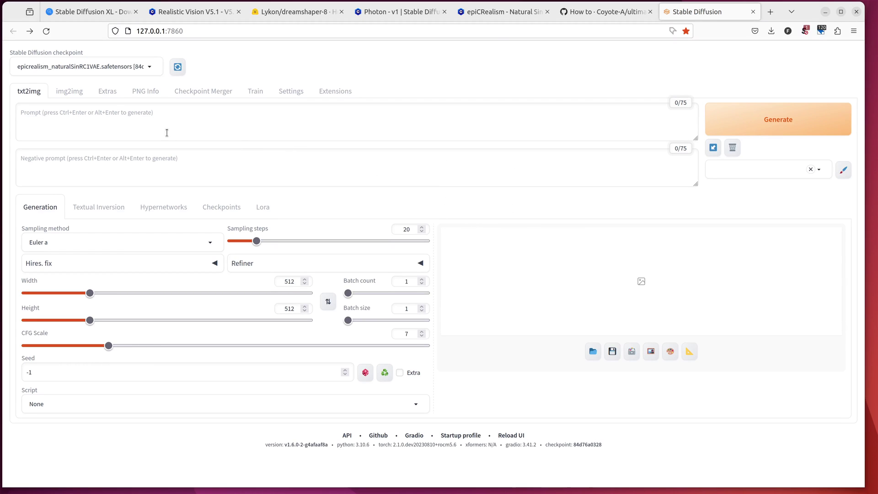
Step: Load the generated portrait of the blonde woman in the grey blazer as the img2img source image
left_click(63, 92)
scroll(386, 314, "down", 4)
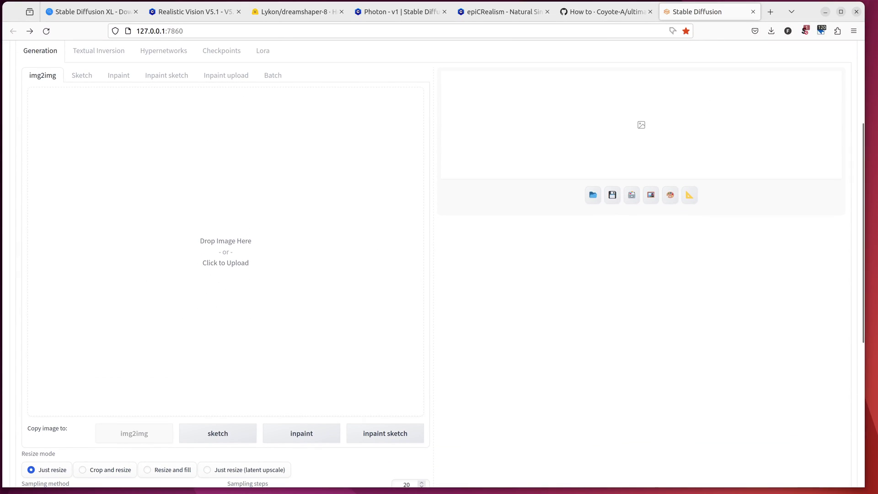
left_click_drag(386, 280, 213, 280)
Step: Select Ultimate SD upscale as the img2img script
scroll(447, 333, "down", 6)
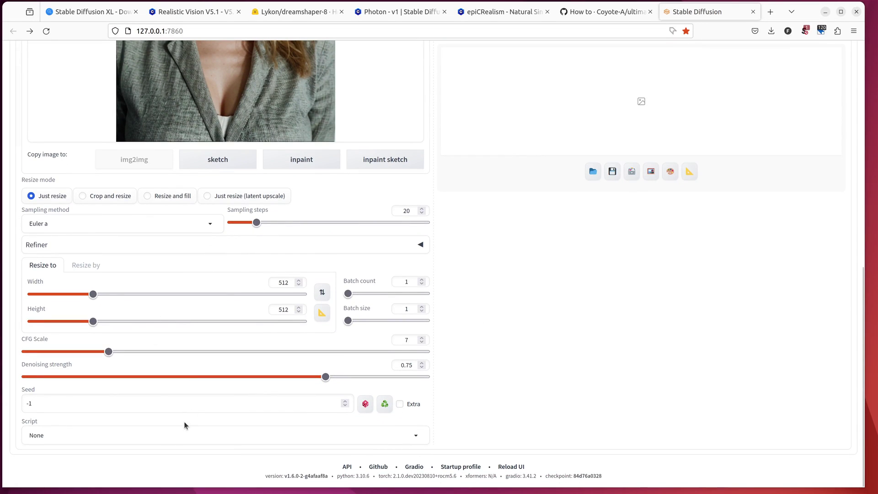
left_click(102, 436)
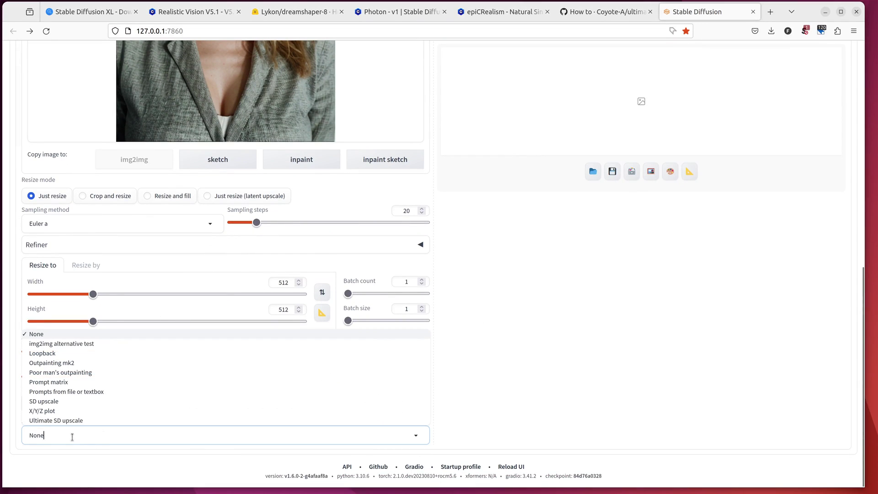
left_click(45, 421)
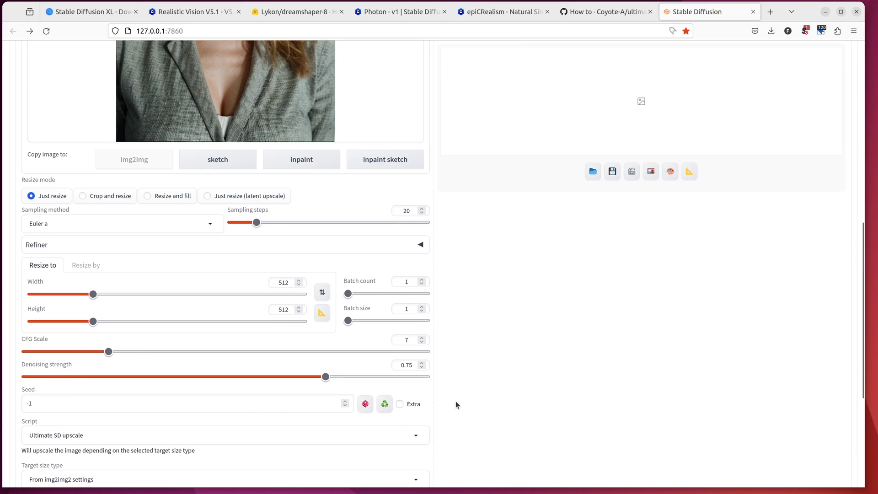
Step: Set the sampling method to DPM++ 2M SDE Karras with 25 sampling steps
scroll(455, 400, "up", 3)
scroll(452, 369, "down", 2)
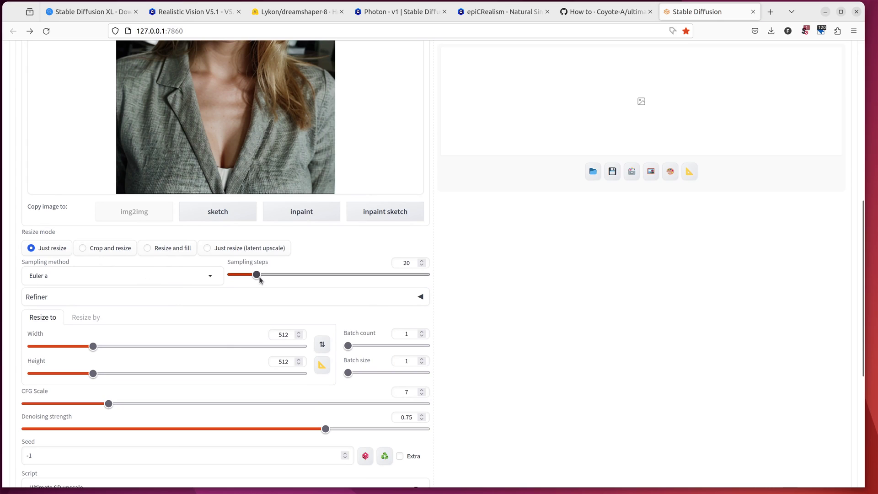
left_click(120, 279)
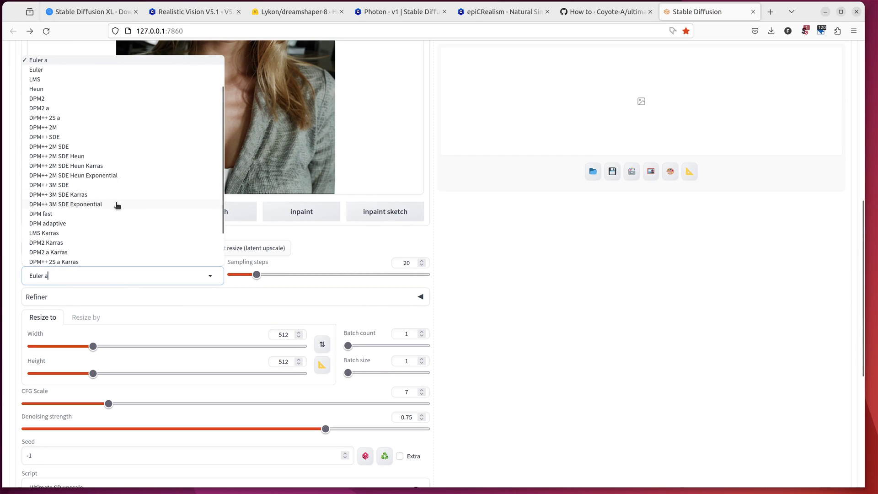
scroll(114, 200, "down", 2)
scroll(92, 194, "up", 2)
scroll(82, 198, "up", 3)
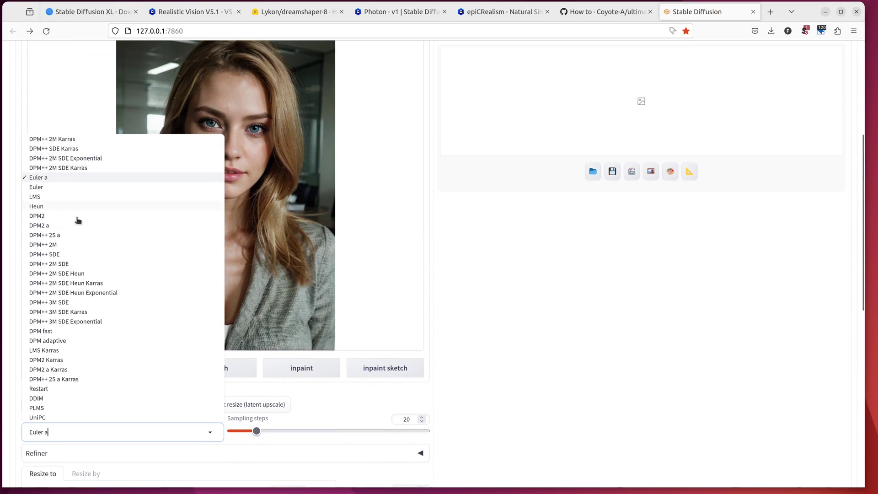
left_click(60, 168)
scroll(88, 319, "down", 2)
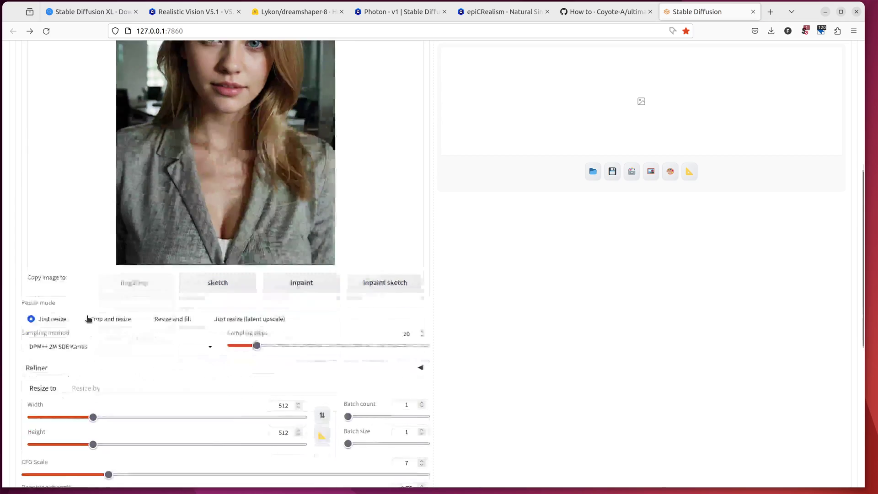
scroll(88, 319, "down", 2)
left_click_drag(258, 278, 264, 277)
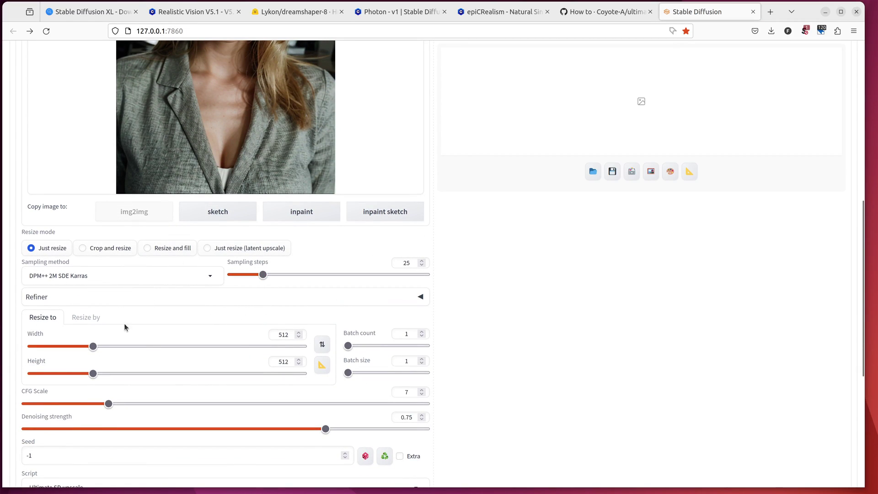
Step: Set the CFG scale to 5 and the denoising strength to 0.2
scroll(127, 330, "down", 3)
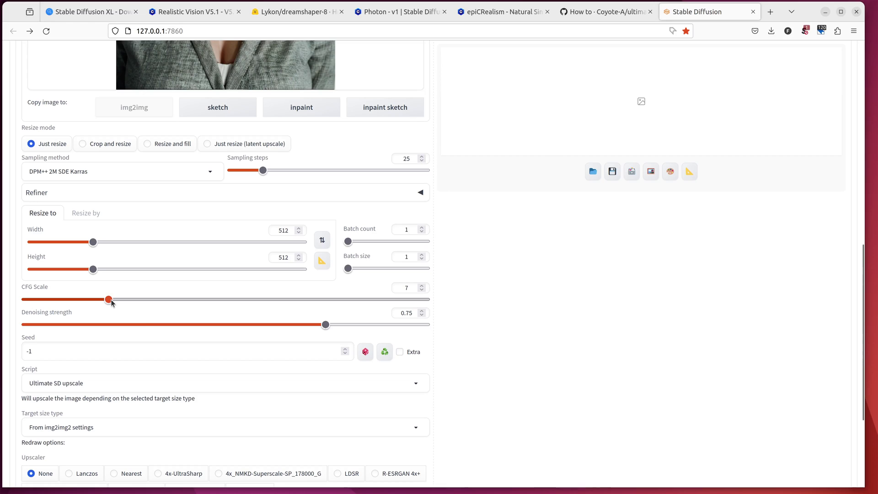
left_click_drag(111, 302, 84, 303)
left_click_drag(325, 326, 106, 327)
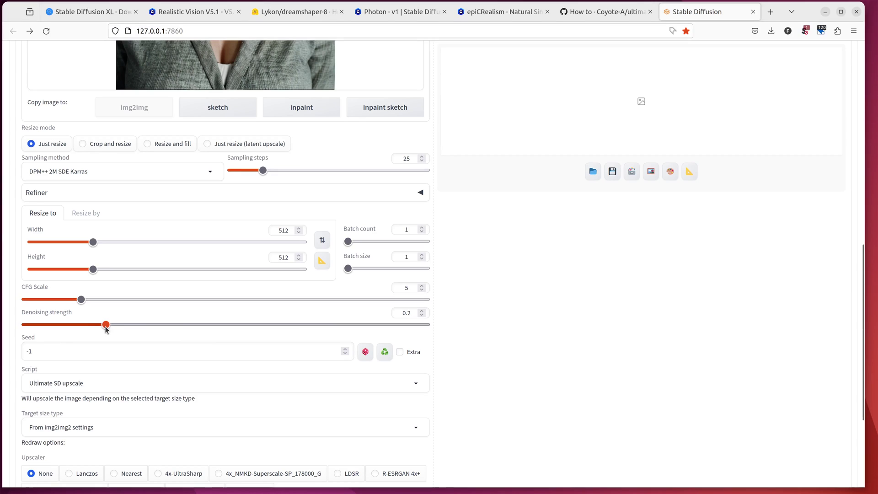
Step: Set the Ultimate SD upscale target size type to "Scale from image size" with a scale of 4
scroll(192, 371, "down", 4)
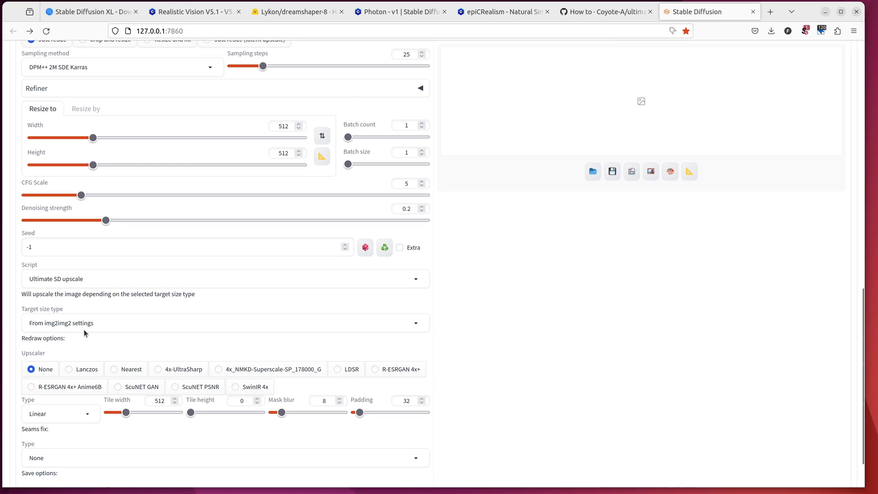
left_click(99, 323)
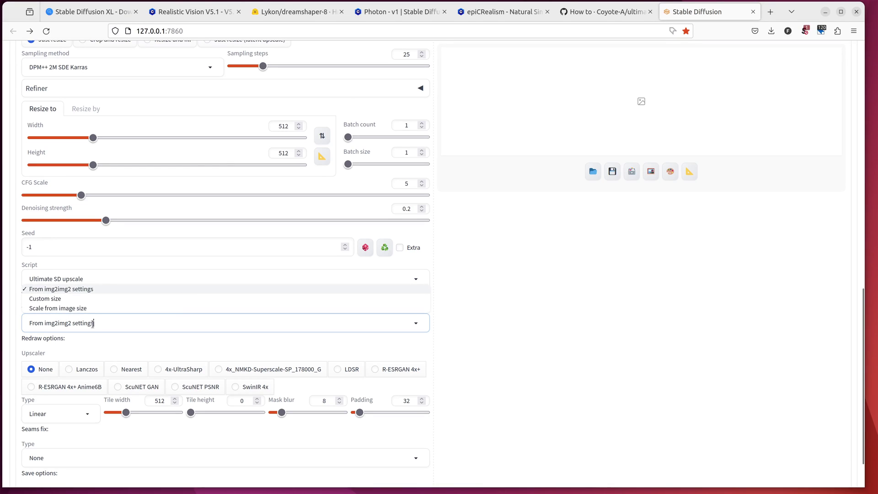
left_click(43, 309)
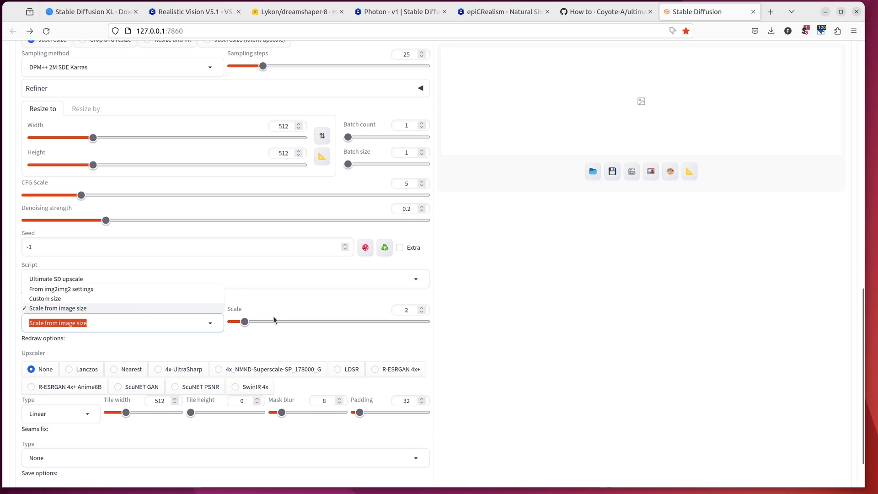
left_click_drag(245, 322, 271, 323)
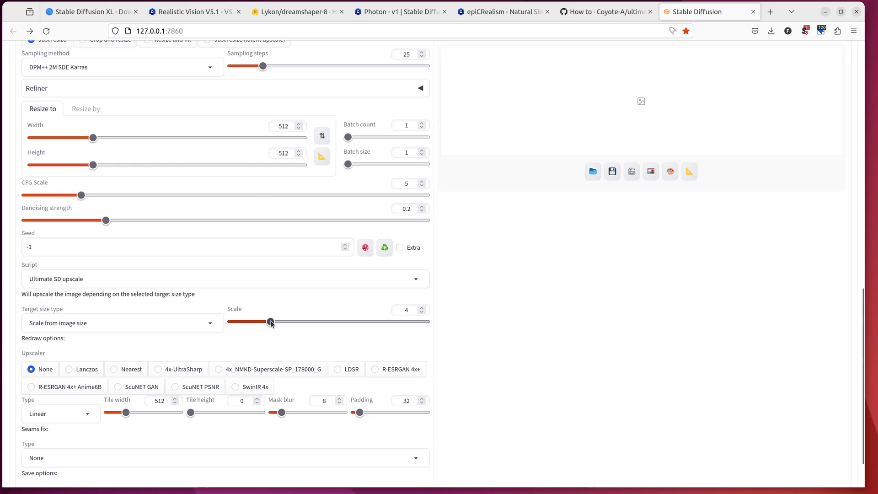
Step: Choose the 4x_NMKD-Superscale-SP_178000_G upscaler and generate the upscaled portrait
scroll(229, 354, "down", 2)
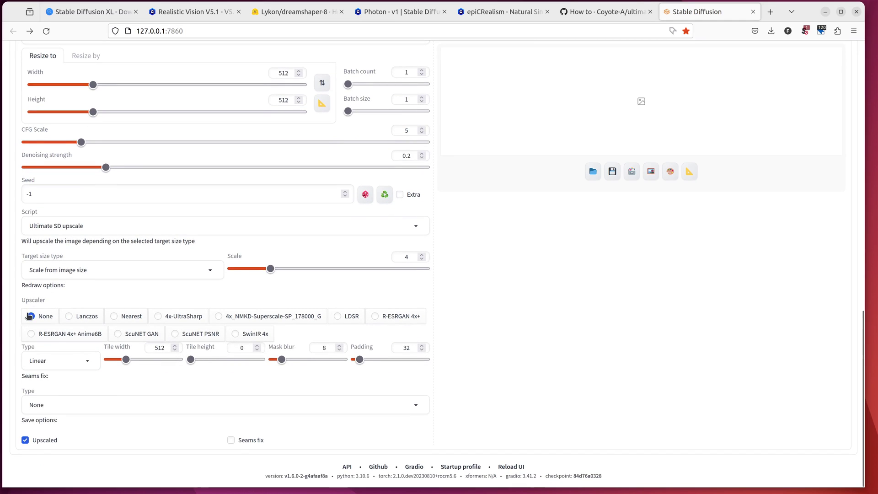
left_click(277, 320)
scroll(463, 345, "up", 7)
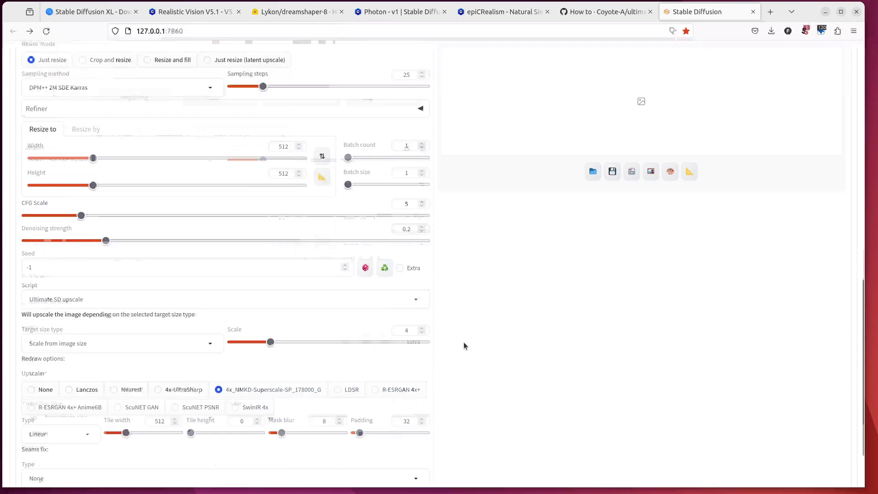
scroll(463, 346, "up", 3)
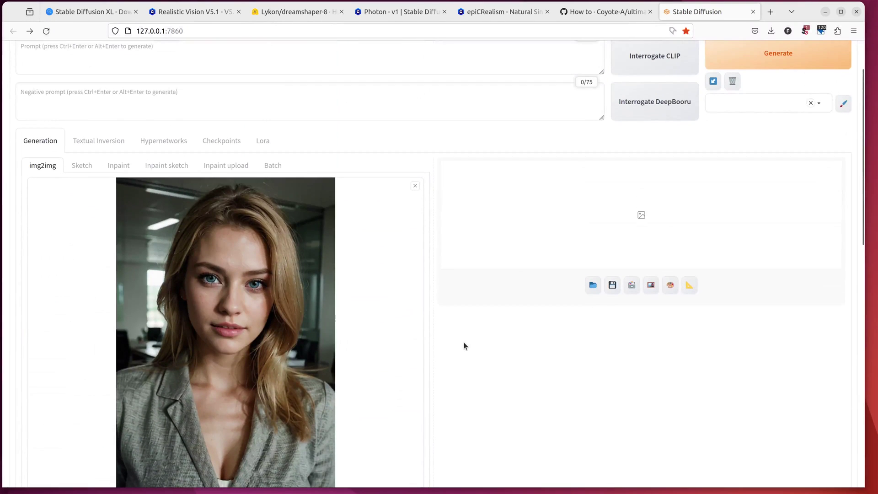
left_click(758, 63)
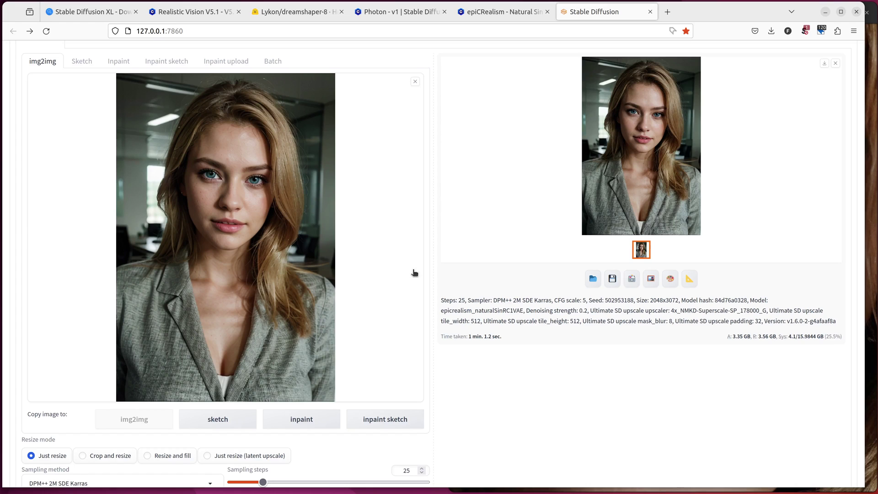
Step: Open the ControlNet GitHub repository linked on epiCRealism's Civitai page and find the installation instructions in its README
left_click(499, 15)
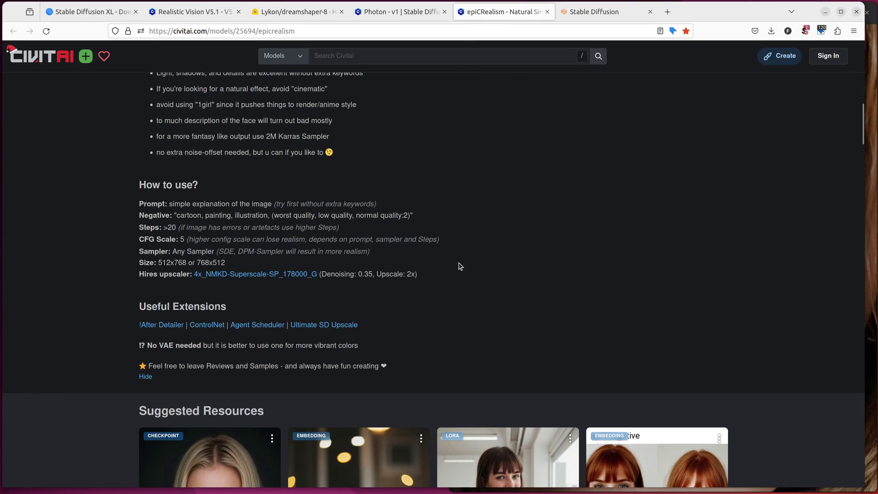
middle_click(208, 326)
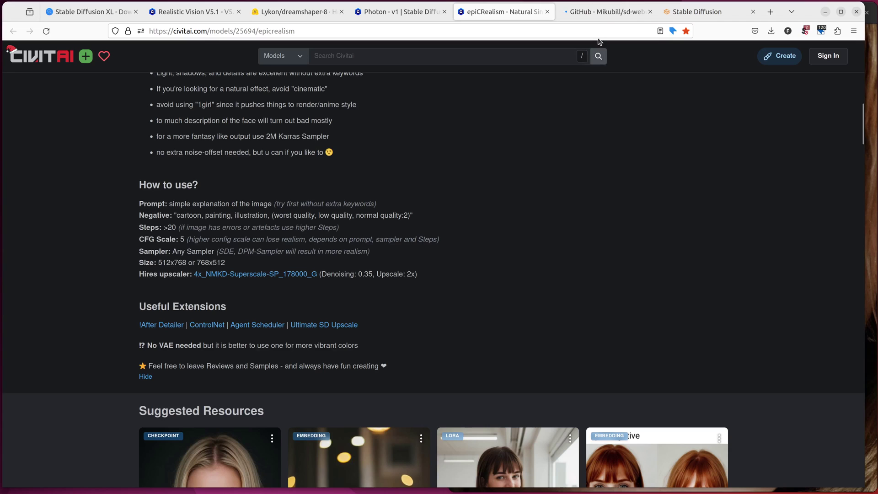
left_click(603, 15)
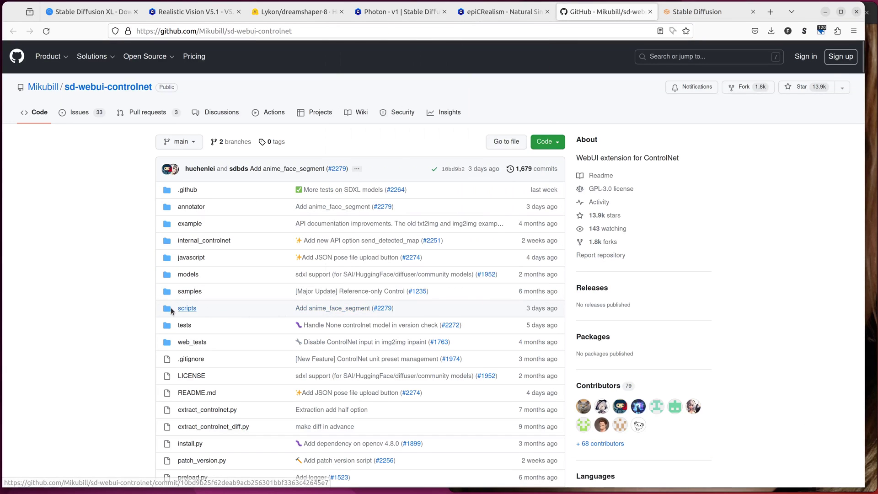
scroll(130, 318, "down", 10)
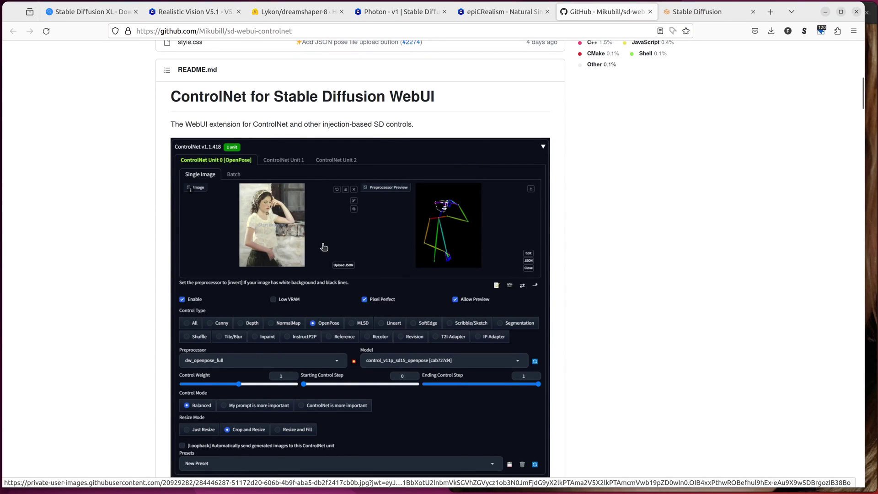
scroll(347, 253, "down", 8)
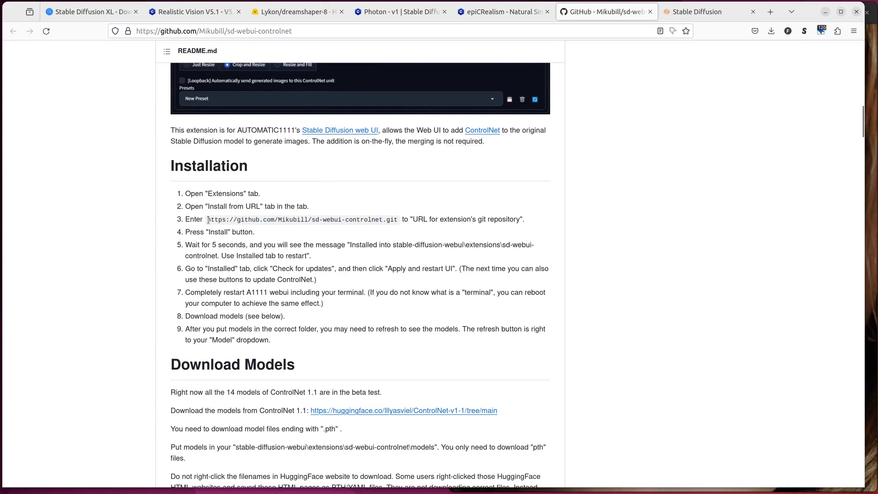
left_click_drag(209, 220, 393, 220)
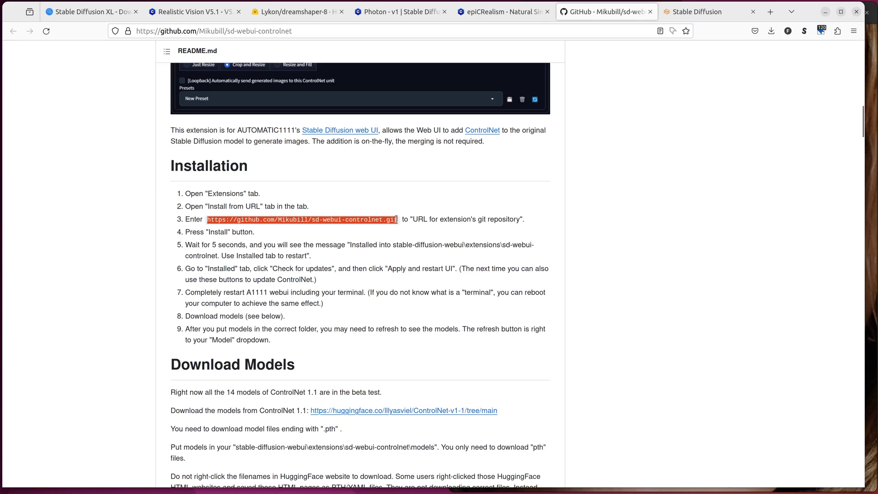
right_click(363, 221)
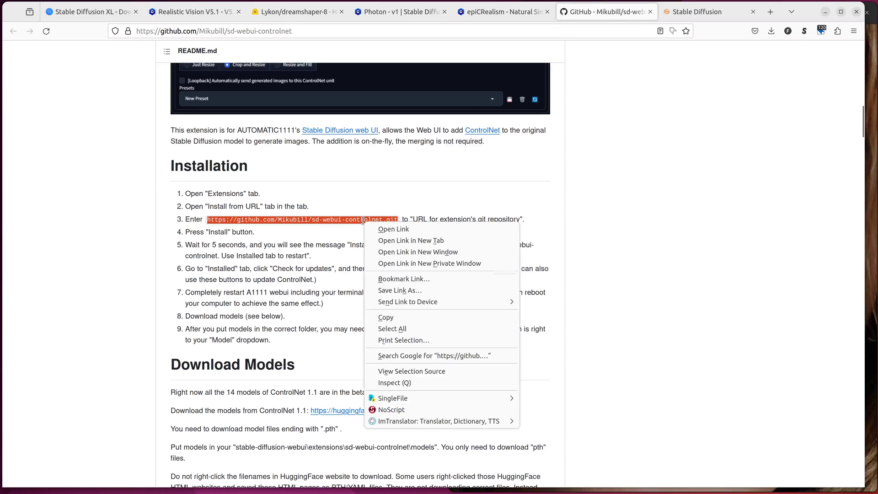
left_click(385, 316)
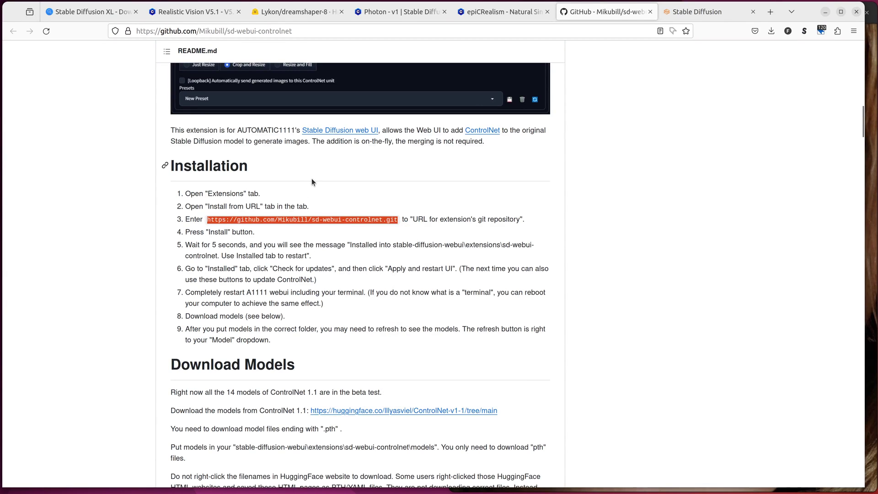
Step: Install the ControlNet extension from the copied git repository URL in the Stable Diffusion web UI, leaving branch and directory empty
left_click(692, 11)
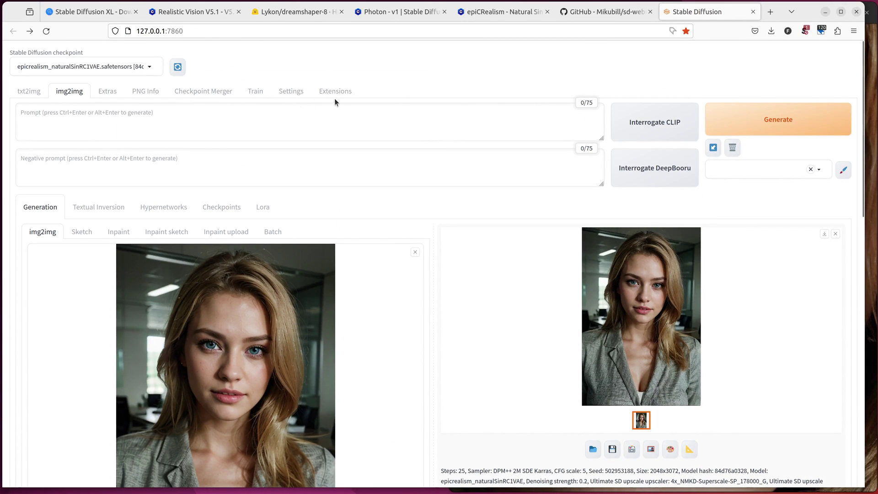
left_click(335, 93)
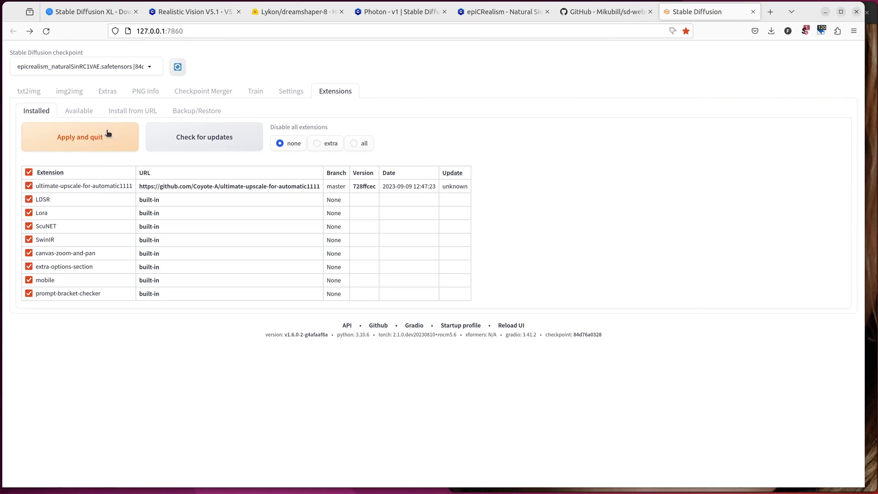
left_click(127, 112)
right_click(98, 143)
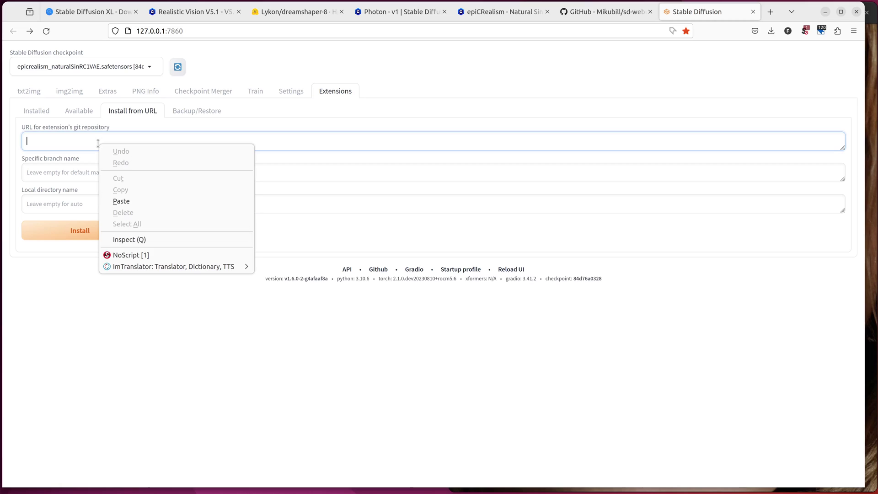
left_click(152, 202)
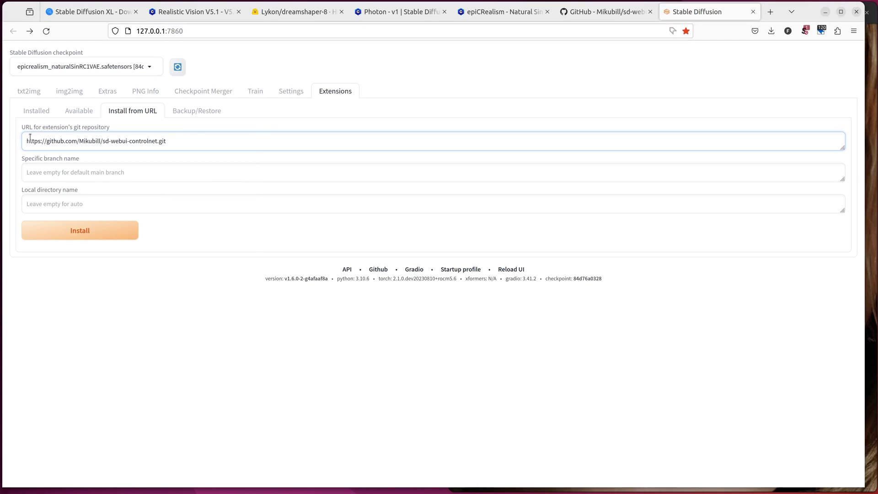
left_click(63, 232)
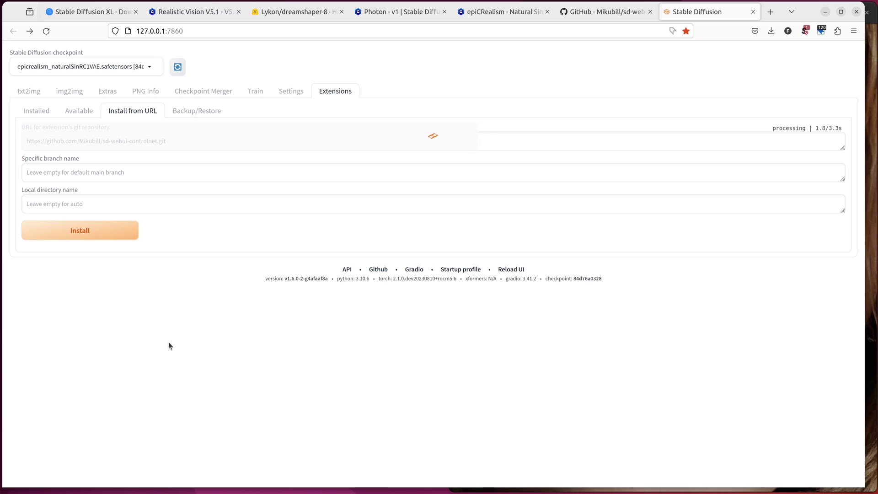
Step: Check the installed extensions for updates and apply the changes by quitting the web UI
left_click(36, 112)
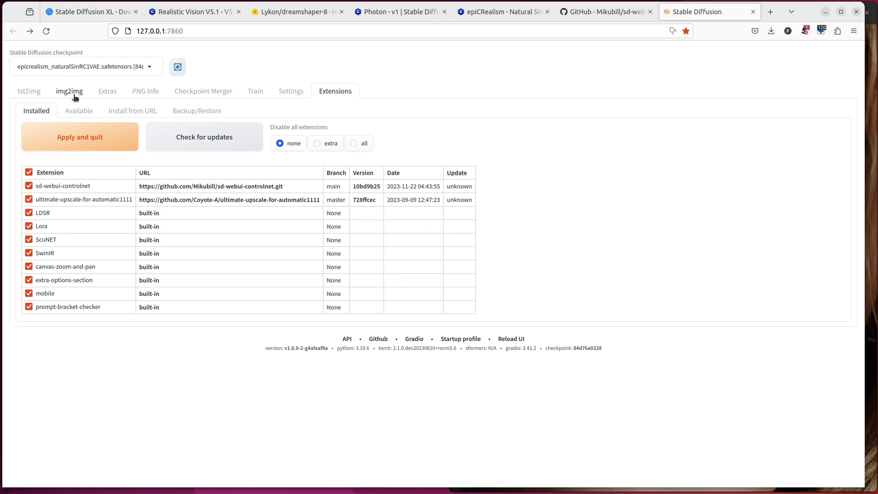
left_click(215, 135)
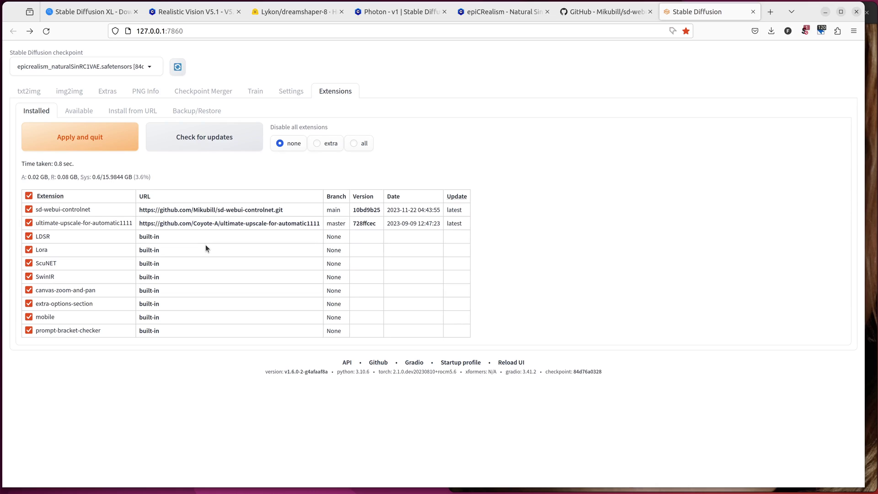
left_click(46, 136)
Step: Switch to the terminal, restart the web UI with bash ./launch.sh and move the terminal window out of the way
key("alt+Tab")
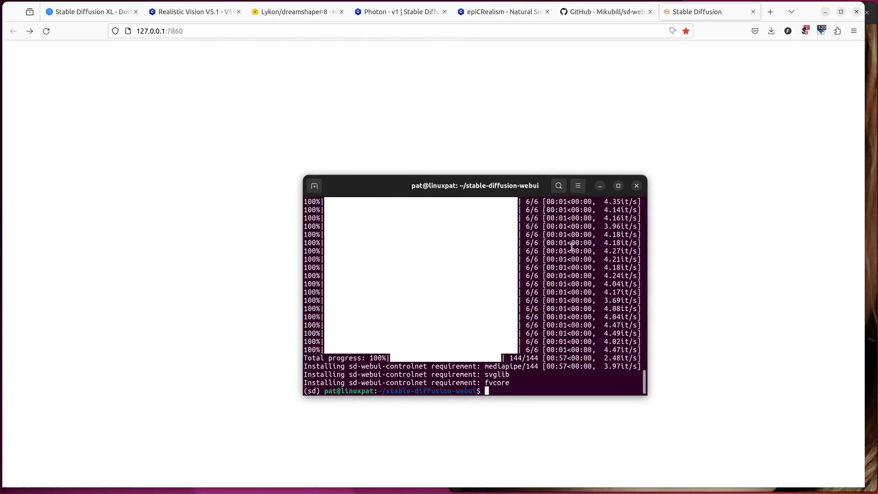
key("Up")
key("Return")
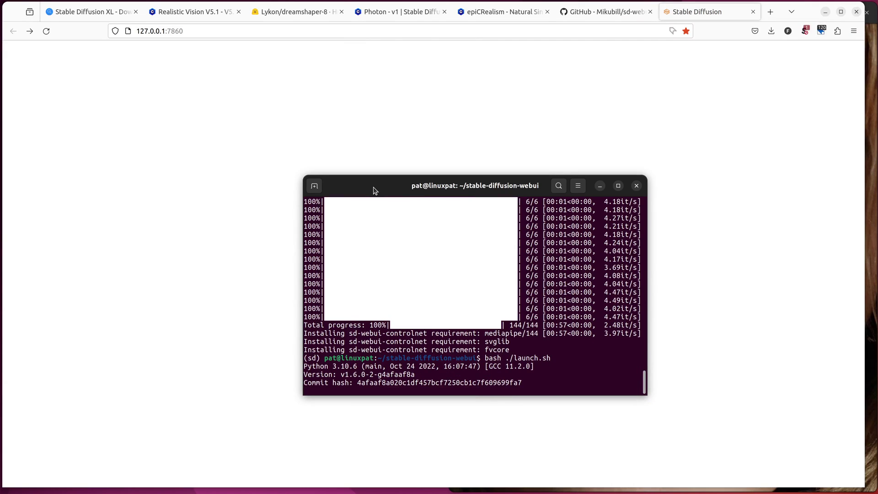
left_click_drag(372, 187, 872, 484)
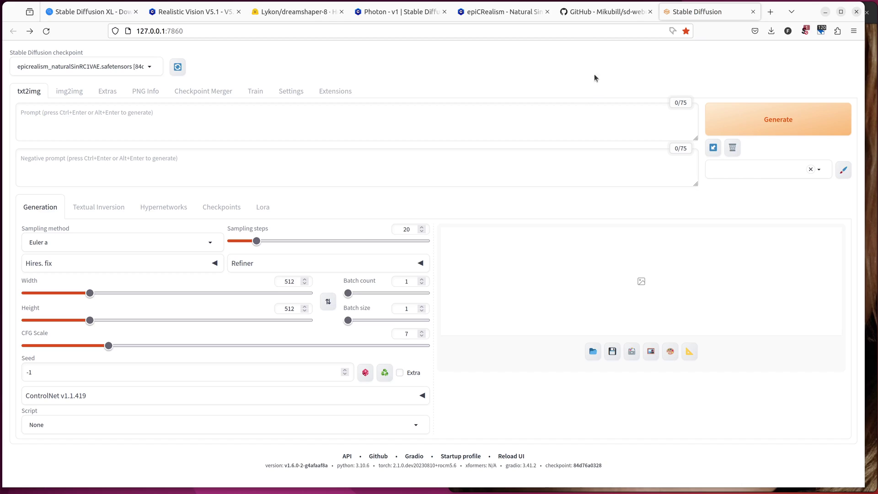
Step: Open the ControlNet-v1-1 file list on Hugging Face from the GitHub README and download the .pth model files
left_click(598, 13)
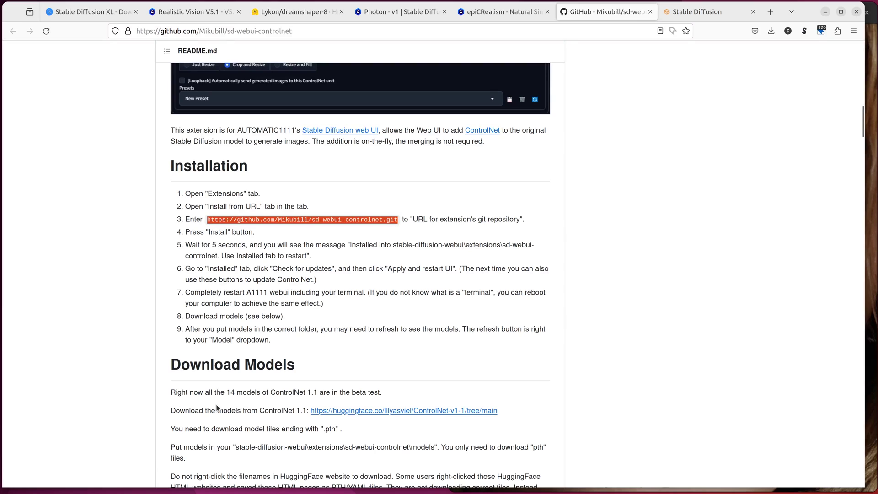
scroll(216, 407, "down", 3)
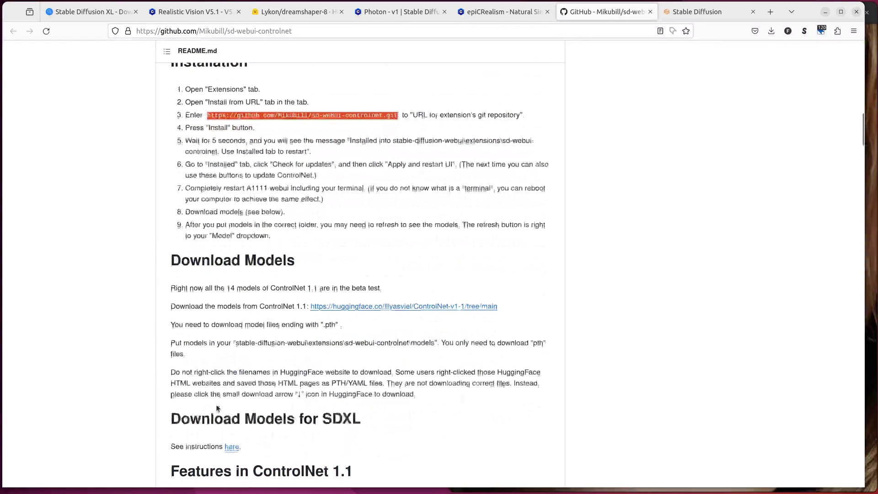
left_click(394, 307)
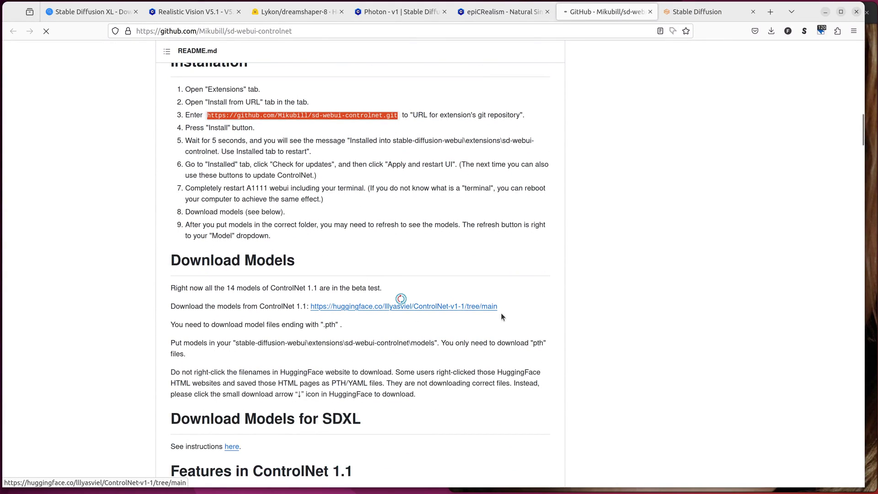
scroll(435, 228, "down", 3)
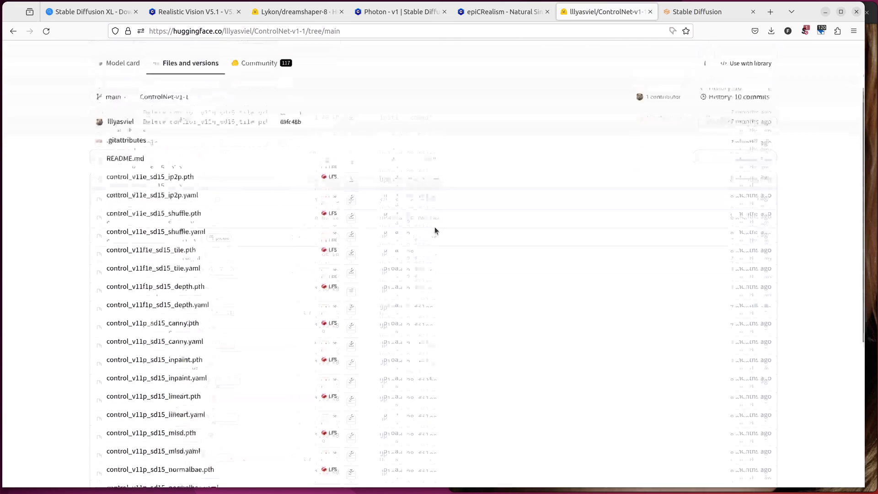
scroll(434, 227, "down", 2)
scroll(434, 226, "up", 2)
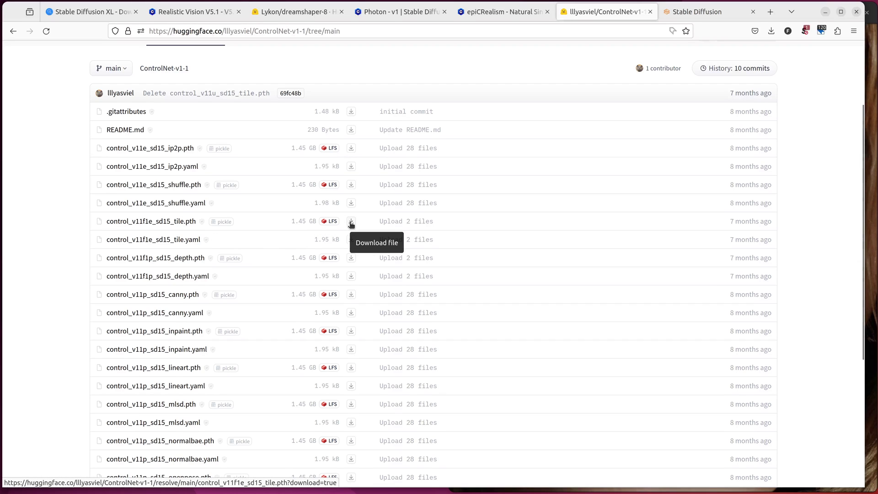
scroll(433, 265, "up", 3)
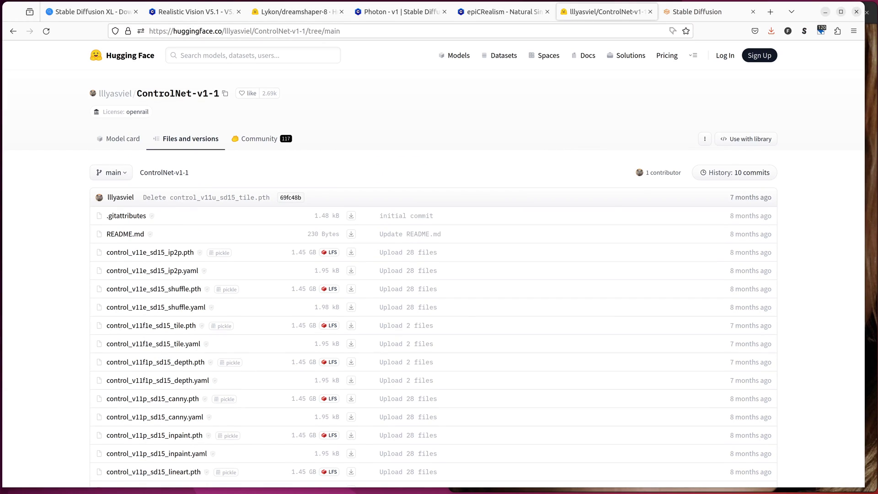
Step: Switch to the file manager and copy all the ControlNet .pth models in the Downloads folder
key("alt+Tab")
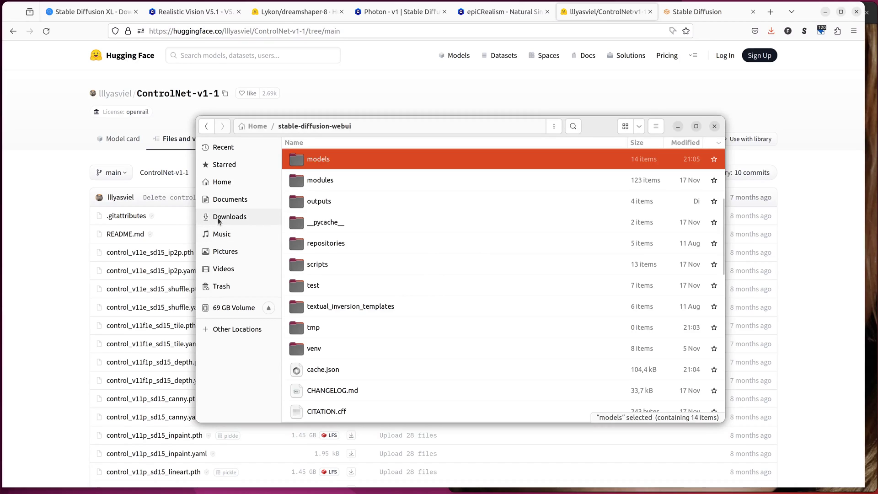
left_click(218, 218)
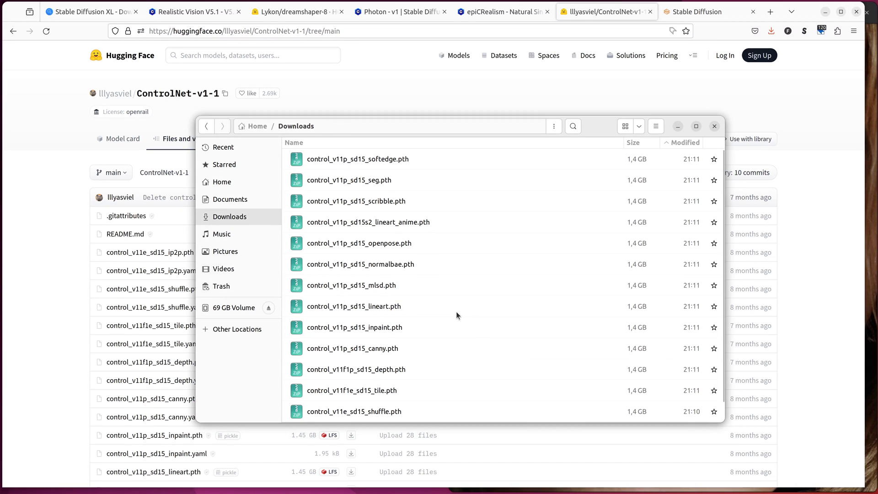
key("ctrl+a")
right_click(377, 183)
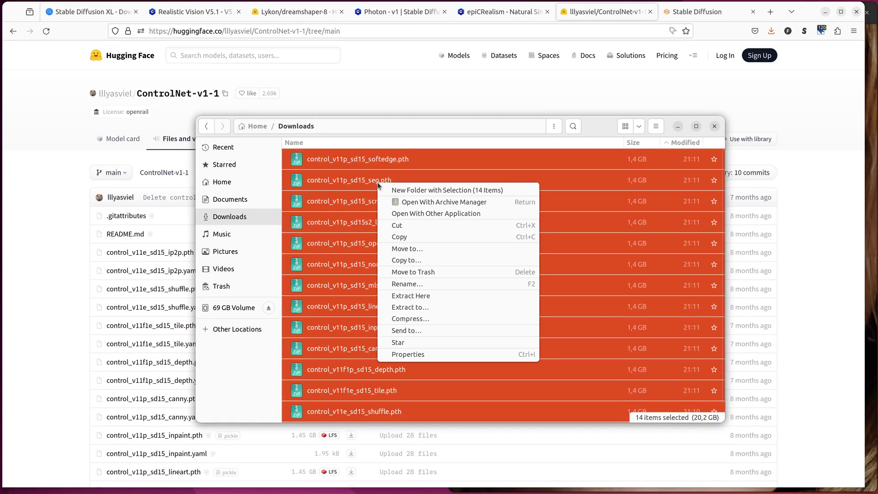
left_click(413, 232)
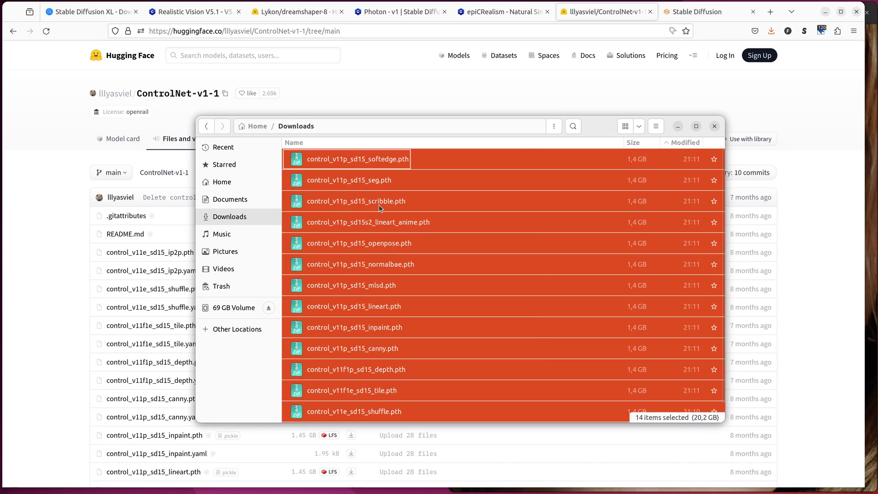
Step: Paste the models into stable-diffusion-webui/extensions/sd-webui-controlnet/models and look through the folder for control_v11f1e_sd15_tile.pth
left_click(218, 165)
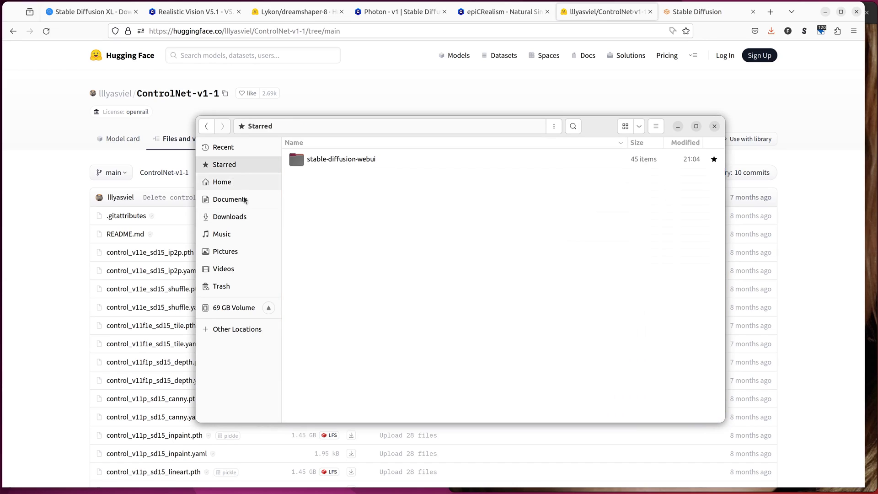
double_click(327, 163)
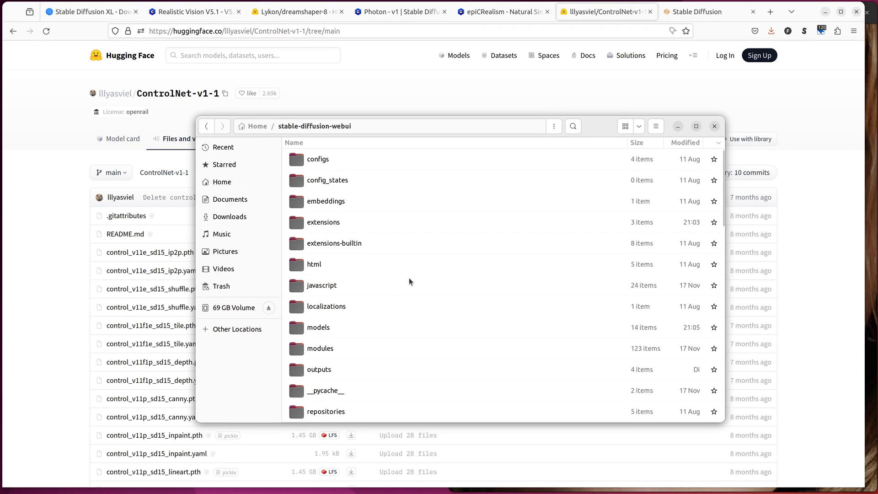
double_click(330, 225)
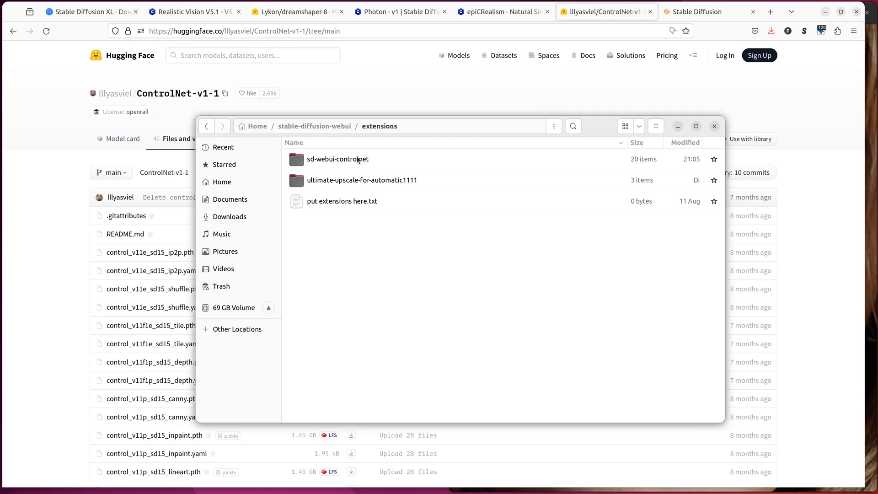
double_click(337, 160)
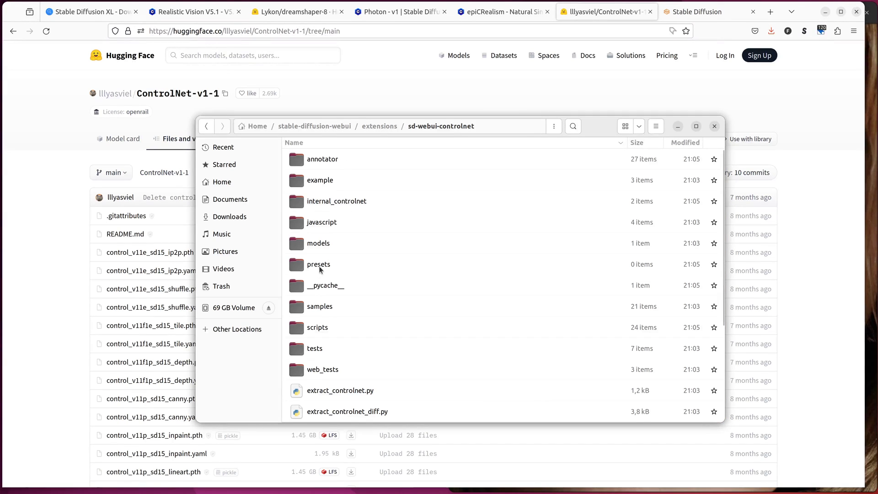
double_click(328, 243)
right_click(351, 213)
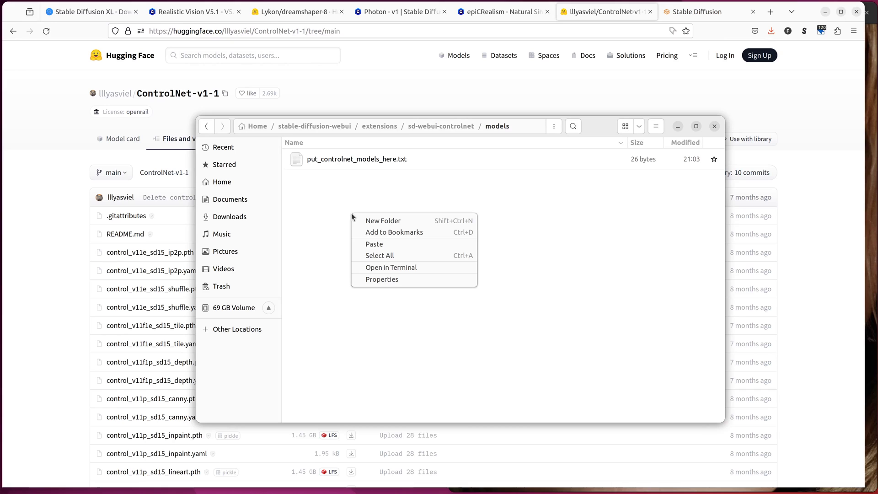
left_click(373, 244)
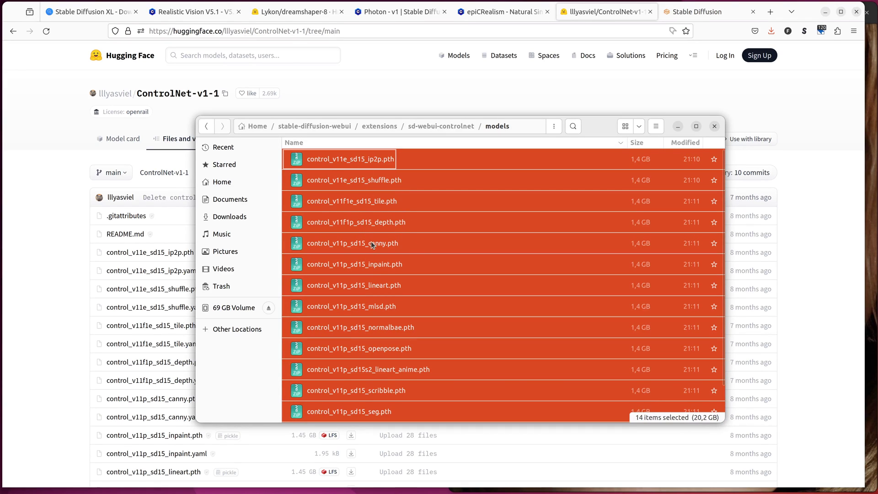
left_click(413, 229)
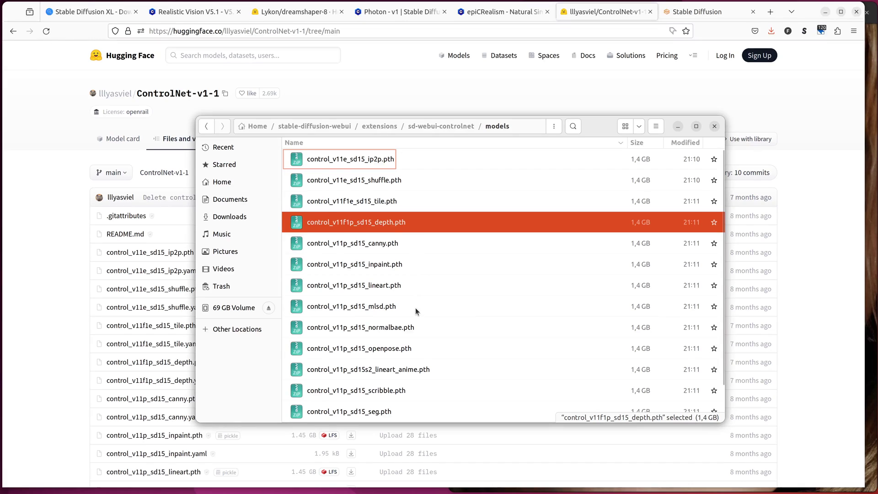
scroll(413, 355, "down", 2)
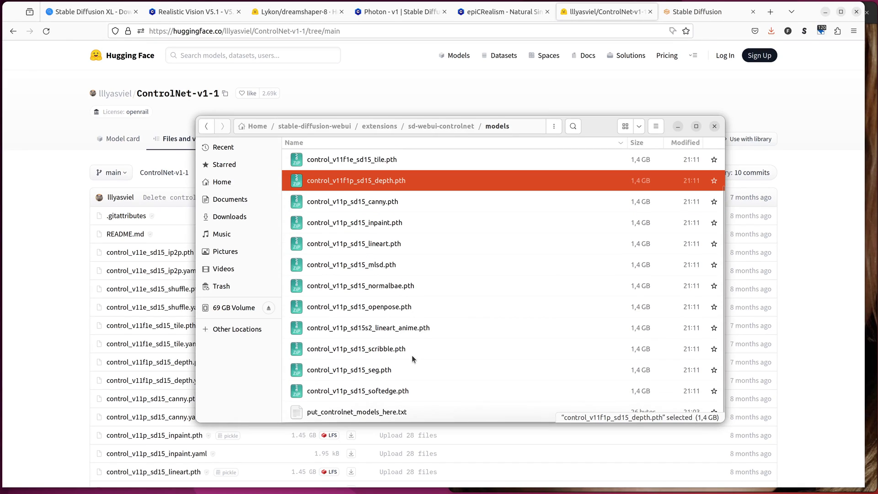
scroll(380, 383, "up", 2)
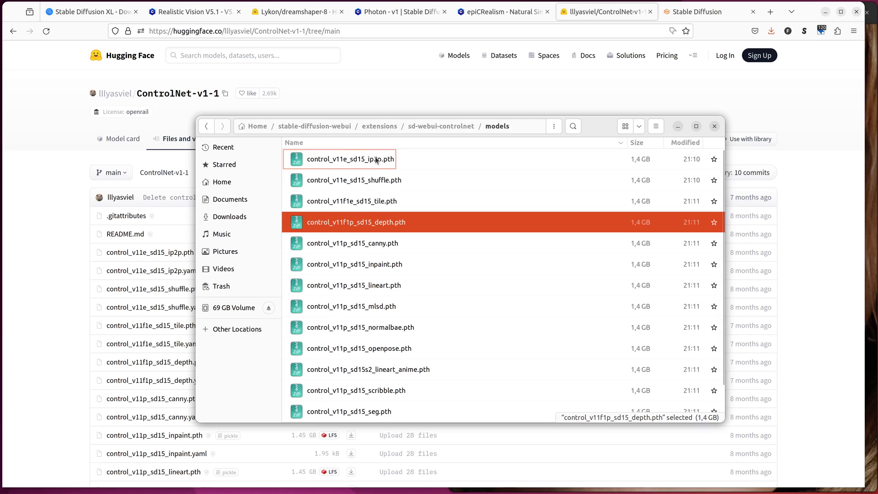
left_click(366, 202)
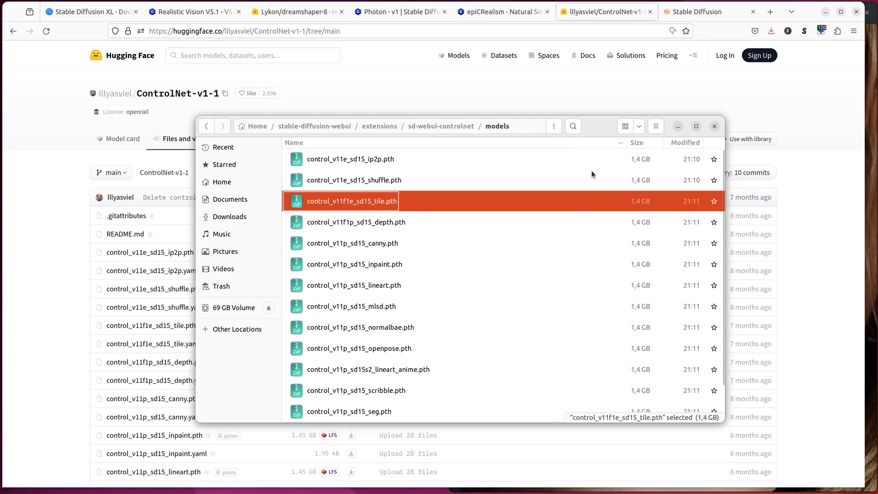
Step: Return to the Stable Diffusion web UI in the browser and reload its interface
left_click(601, 110)
left_click(699, 15)
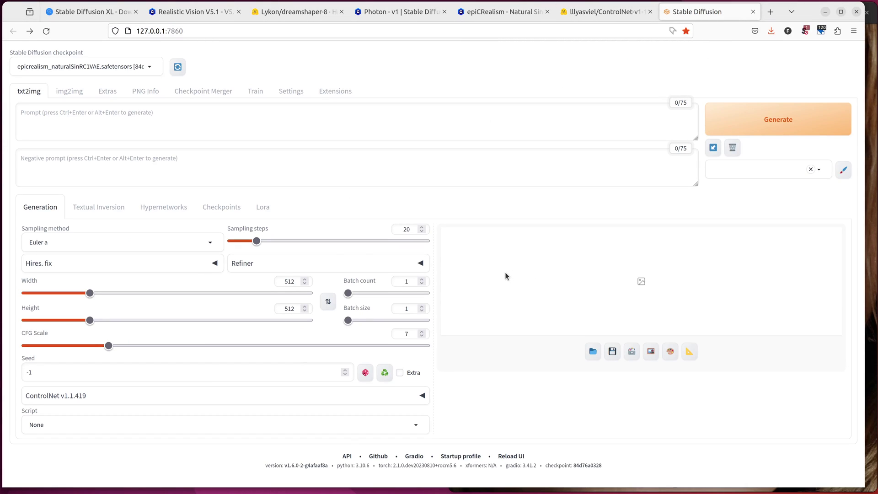
left_click(516, 457)
Step: Load 00015-1285954361.png from the txt2img-images output folder as the img2img source image
left_click(71, 92)
key("alt+Tab")
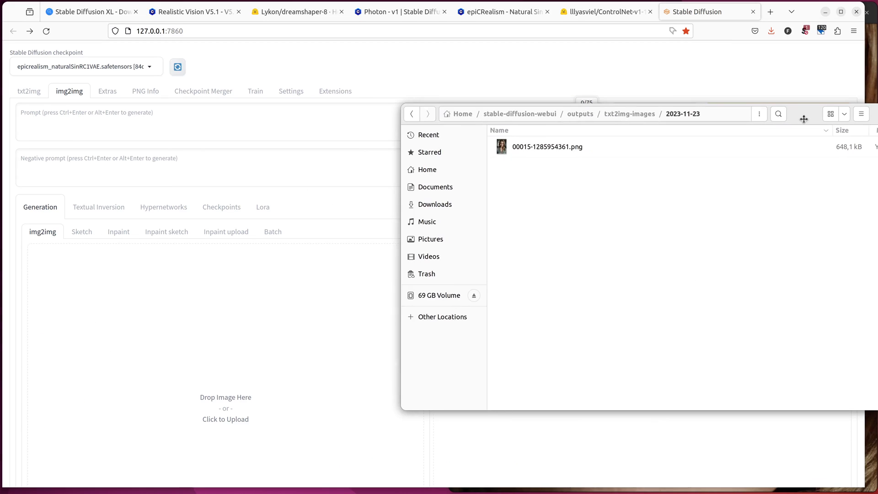
left_click_drag(558, 148, 124, 357)
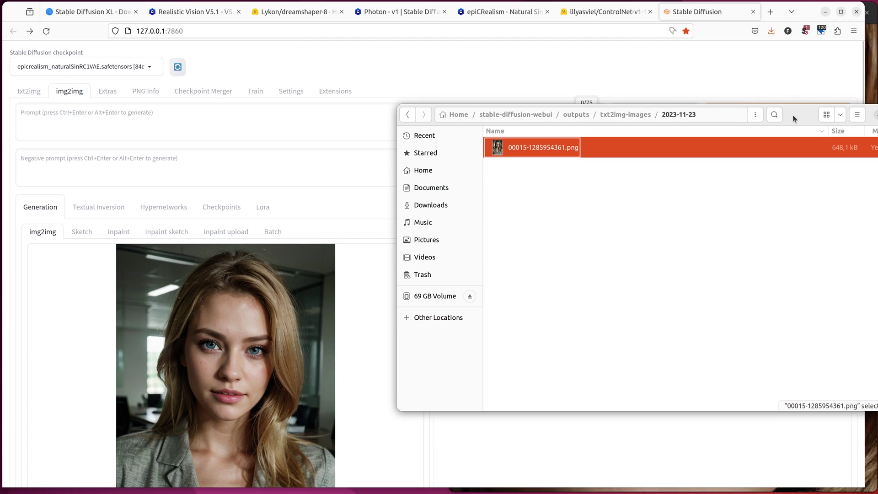
key("alt+Tab")
Step: Set the img2img sampling method to DPM++ 2M SDE Karras with 25 steps, CFG scale 5 and denoising strength 0.2
scroll(568, 224, "down", 4)
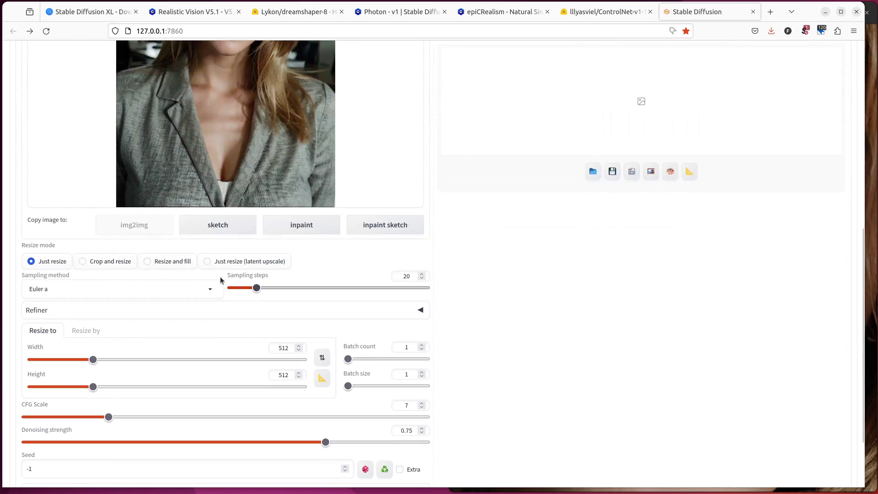
left_click(87, 295)
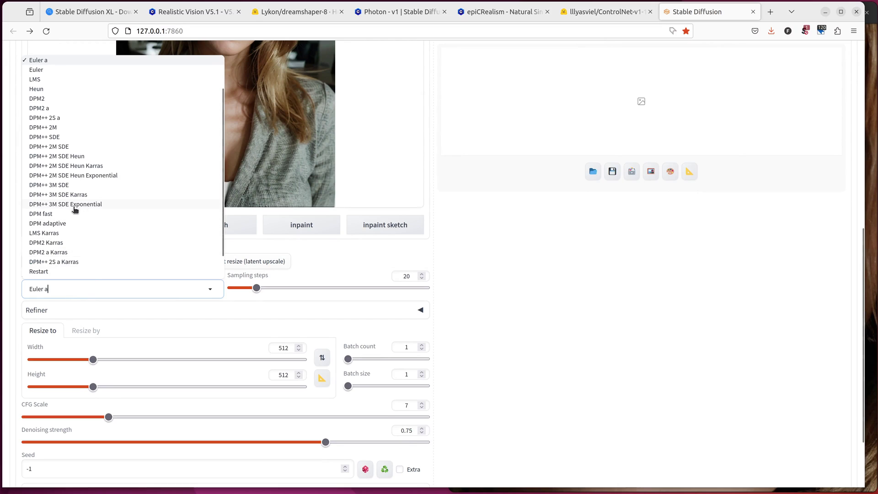
scroll(55, 153, "up", 8)
scroll(58, 114, "down", 10)
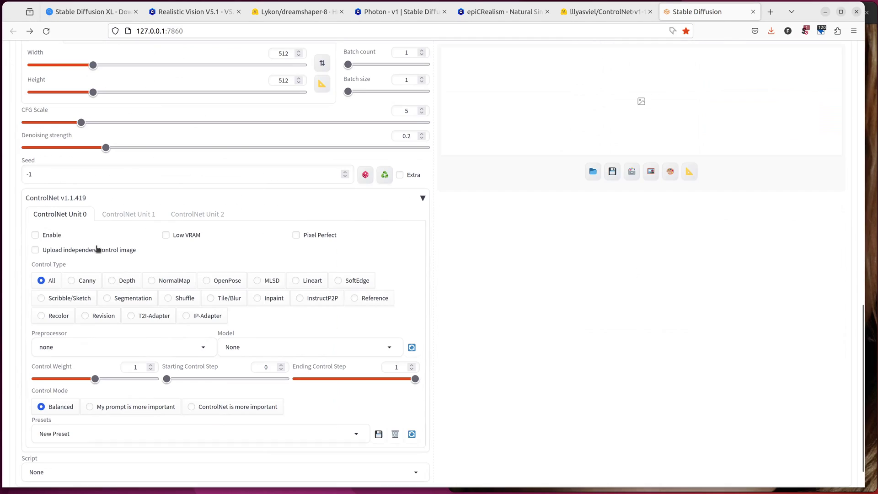
Step: Enable ControlNet Unit 0 with the Tile/Blur control type, checking for the tile_resample preprocessor and control_v11f1e_sd15_tile model
left_click(35, 235)
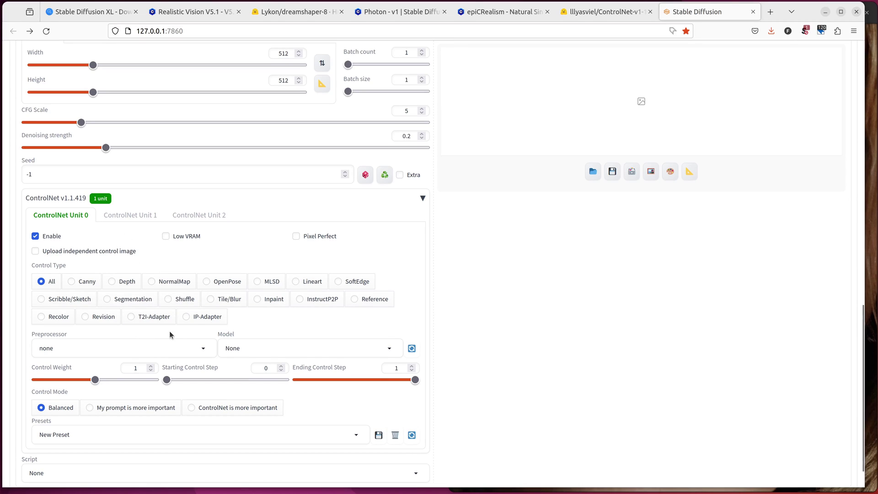
left_click(224, 301)
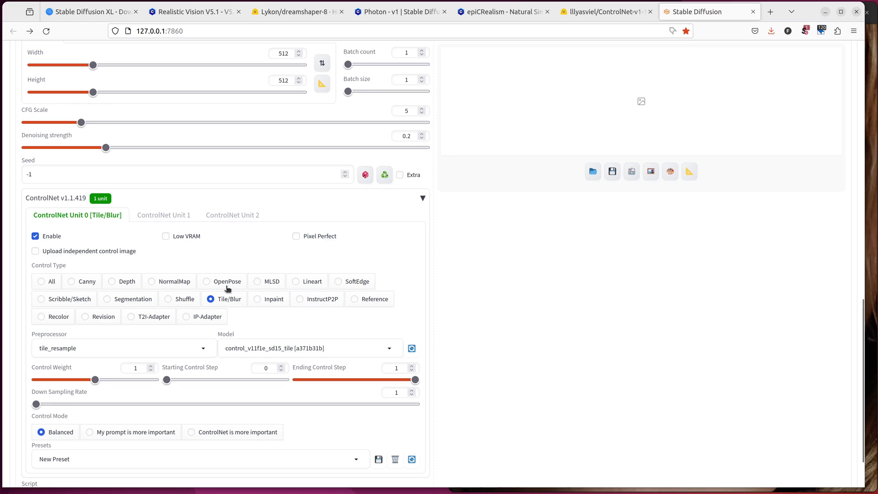
left_click(82, 348)
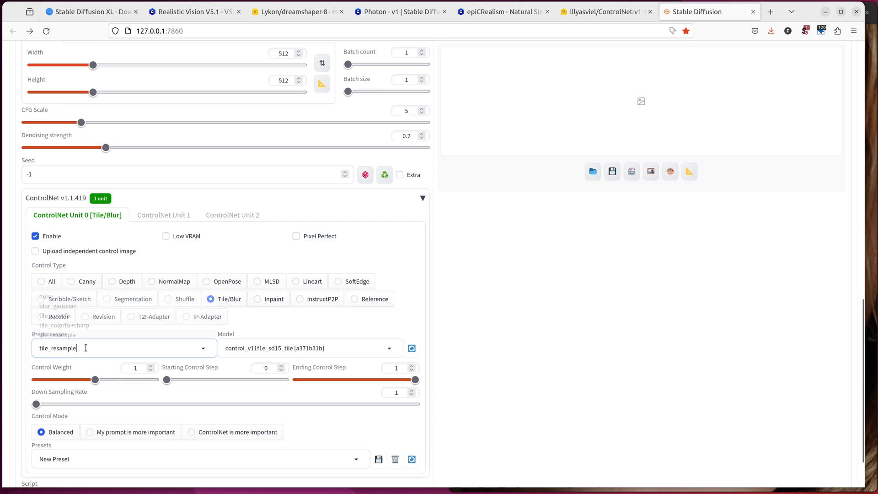
double_click(57, 351)
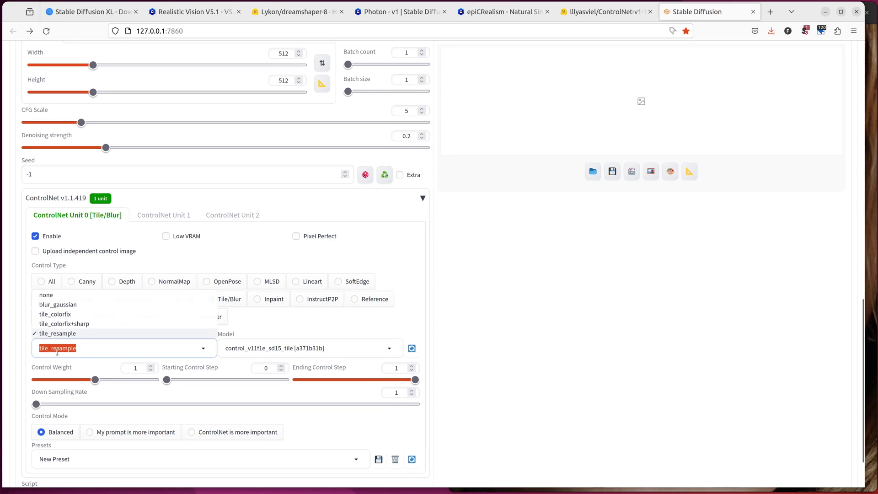
left_click(269, 349)
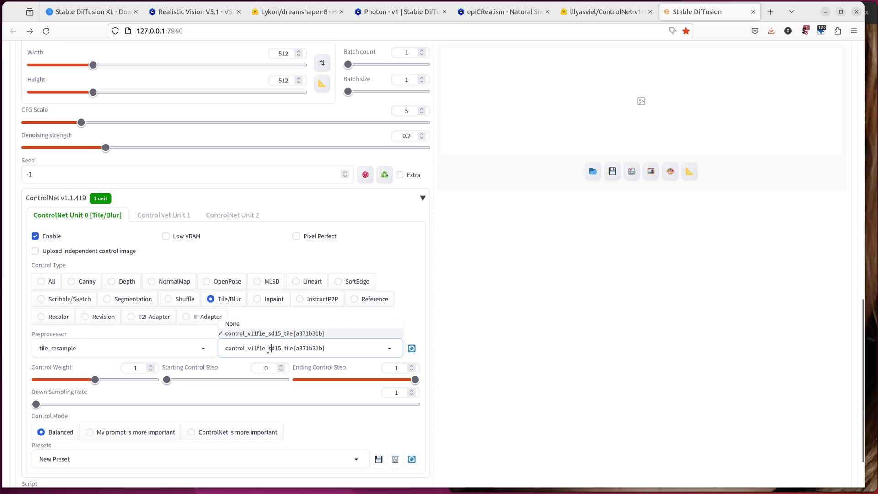
left_click(410, 330)
Step: Choose the Ultimate SD upscale script, scale from image size with an increased scale factor, and select the 4x_NMKD-Superscale-SP_178000_G upscaler
scroll(219, 418, "down", 3)
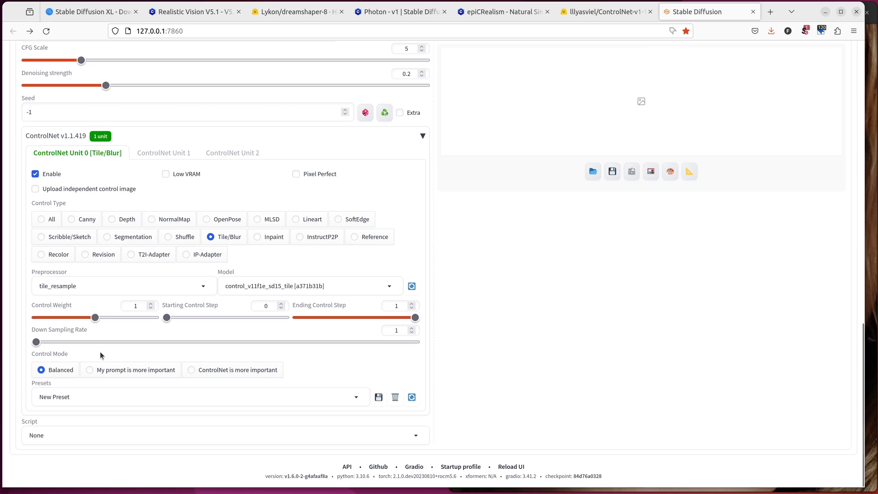
left_click(104, 440)
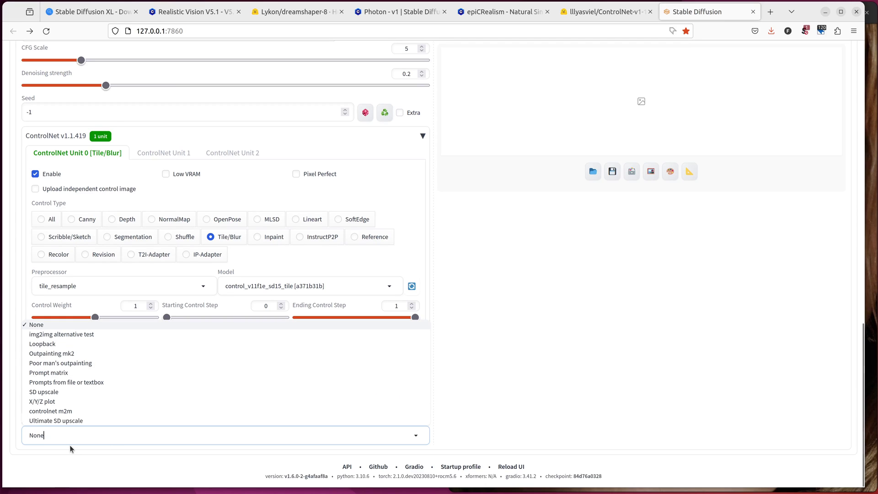
left_click(49, 421)
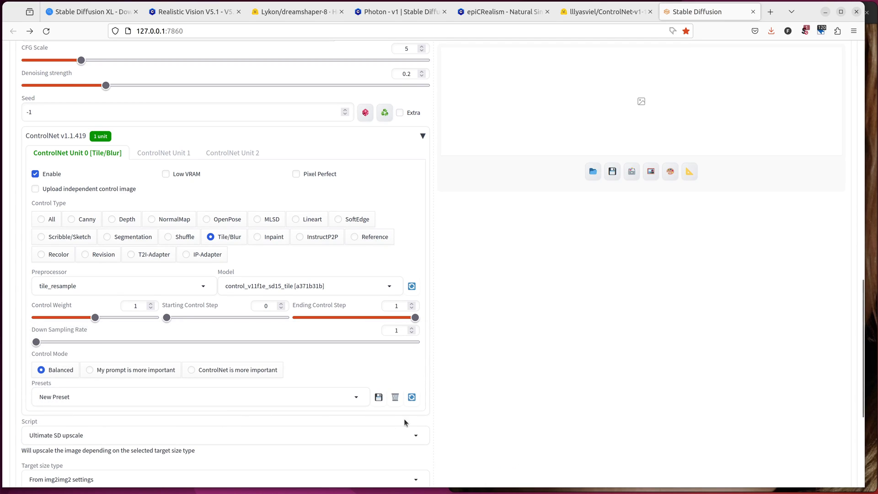
scroll(405, 418, "down", 3)
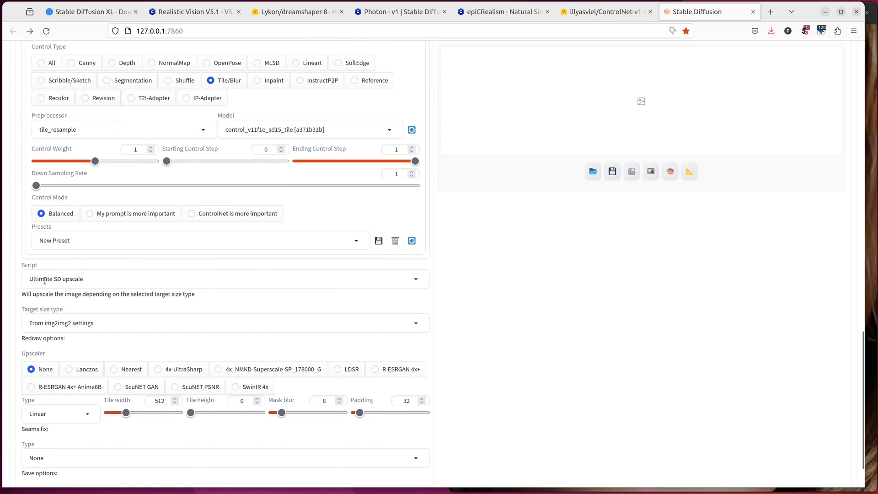
left_click(111, 322)
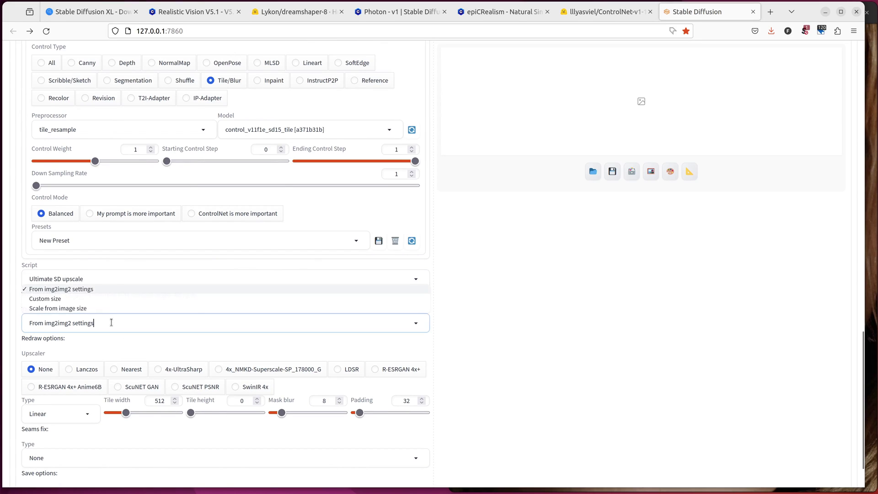
left_click(69, 308)
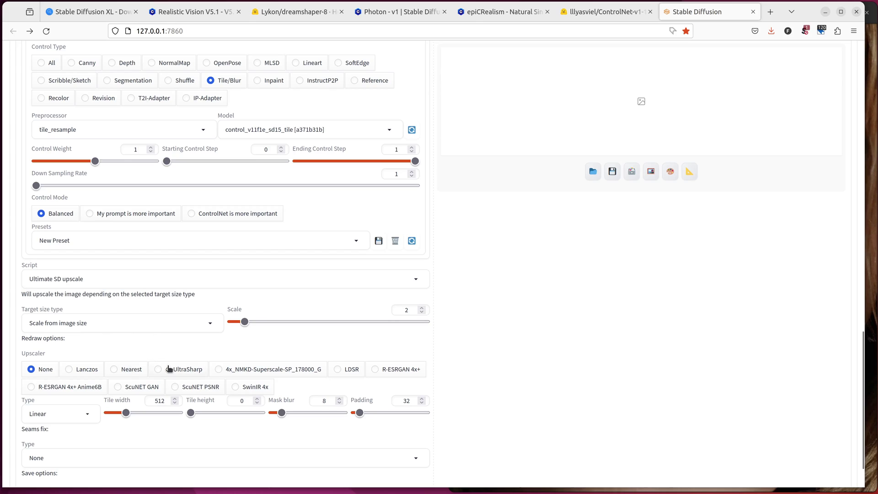
left_click_drag(250, 323, 270, 327)
left_click(279, 374)
Step: Review the img2img and ControlNet settings and generate the upscaled portrait
scroll(156, 297, "up", 5)
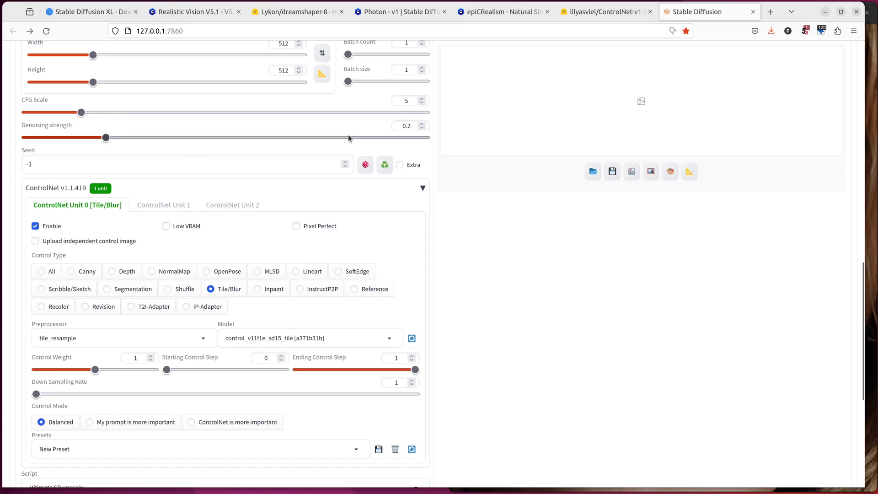
scroll(358, 274, "down", 3)
scroll(356, 274, "up", 10)
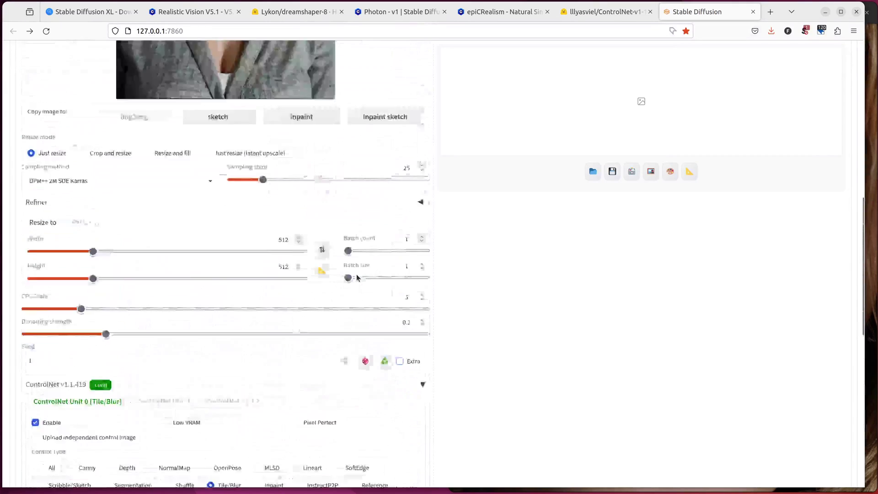
left_click(774, 120)
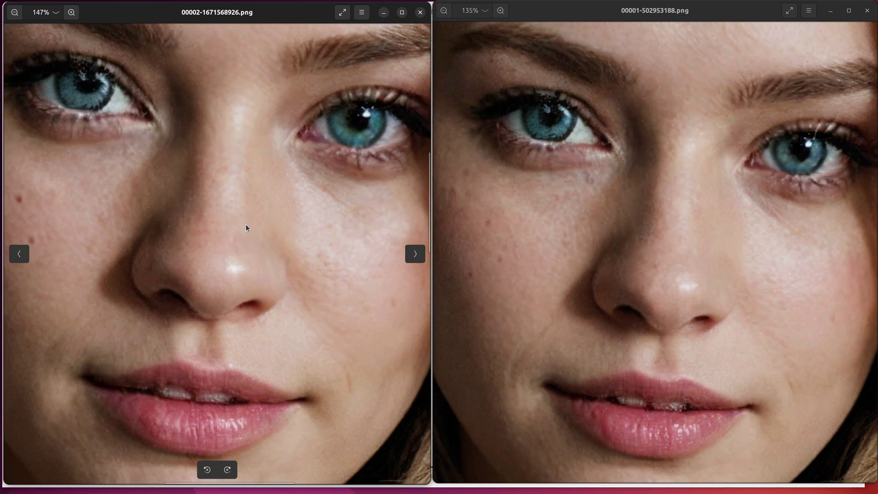
Step: Compare 00002-1671568926.png side by side with 00003.png and the original 00015-1285954361.png
key("alt+Tab")
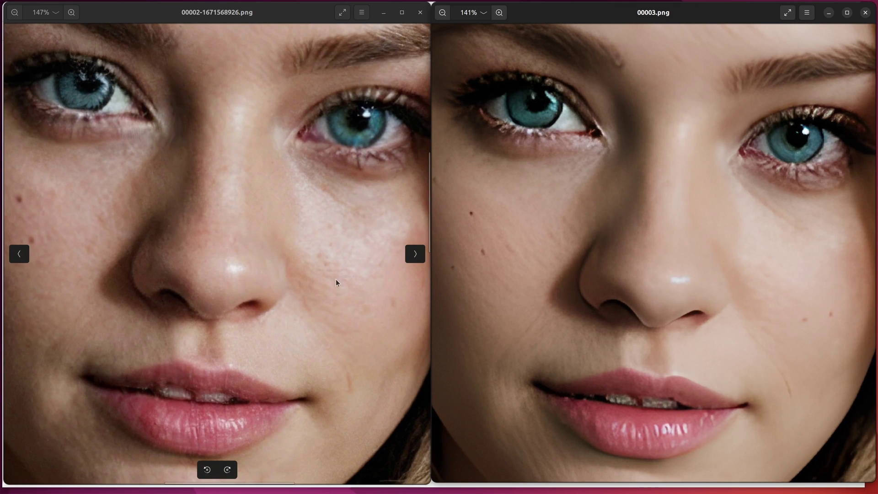
key("Right")
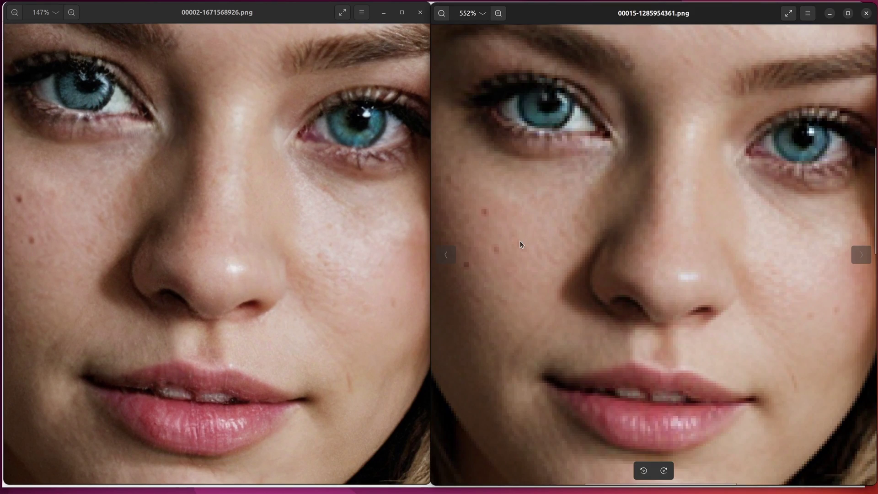